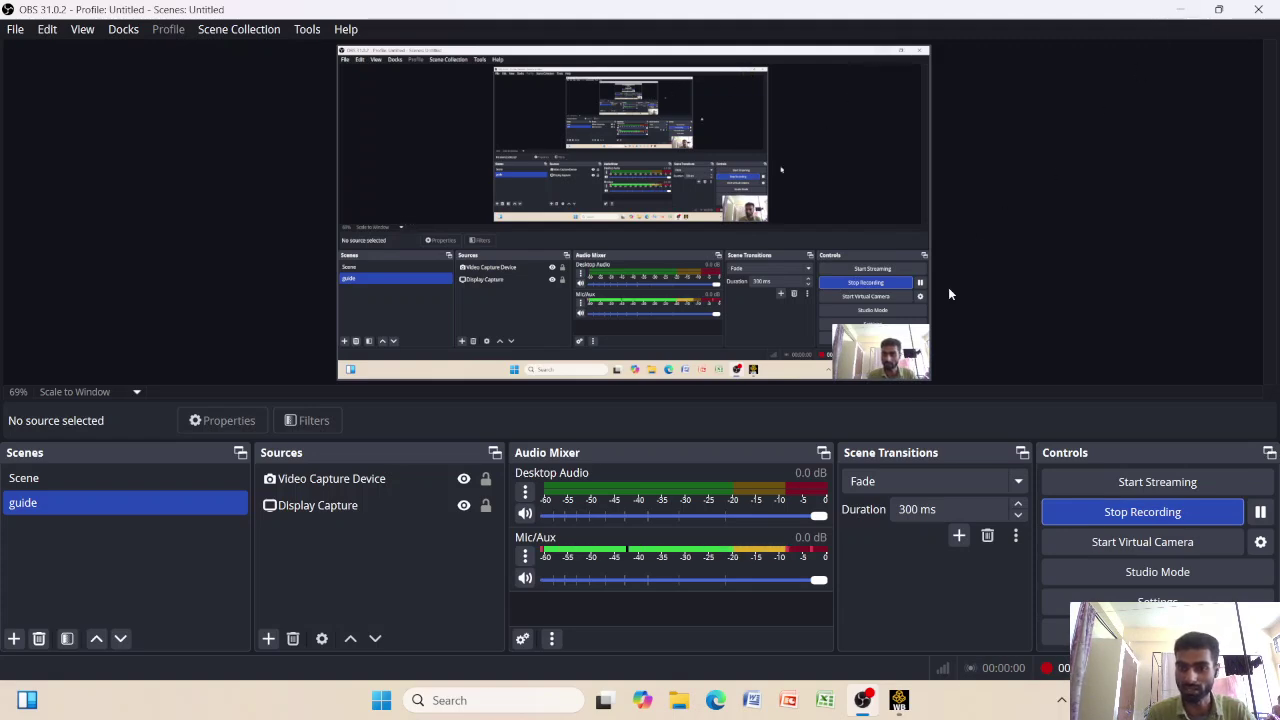
Switch to Ansys Workbench, add a Static Structural system to the project, and review its Engineering Data material
click(899, 699)
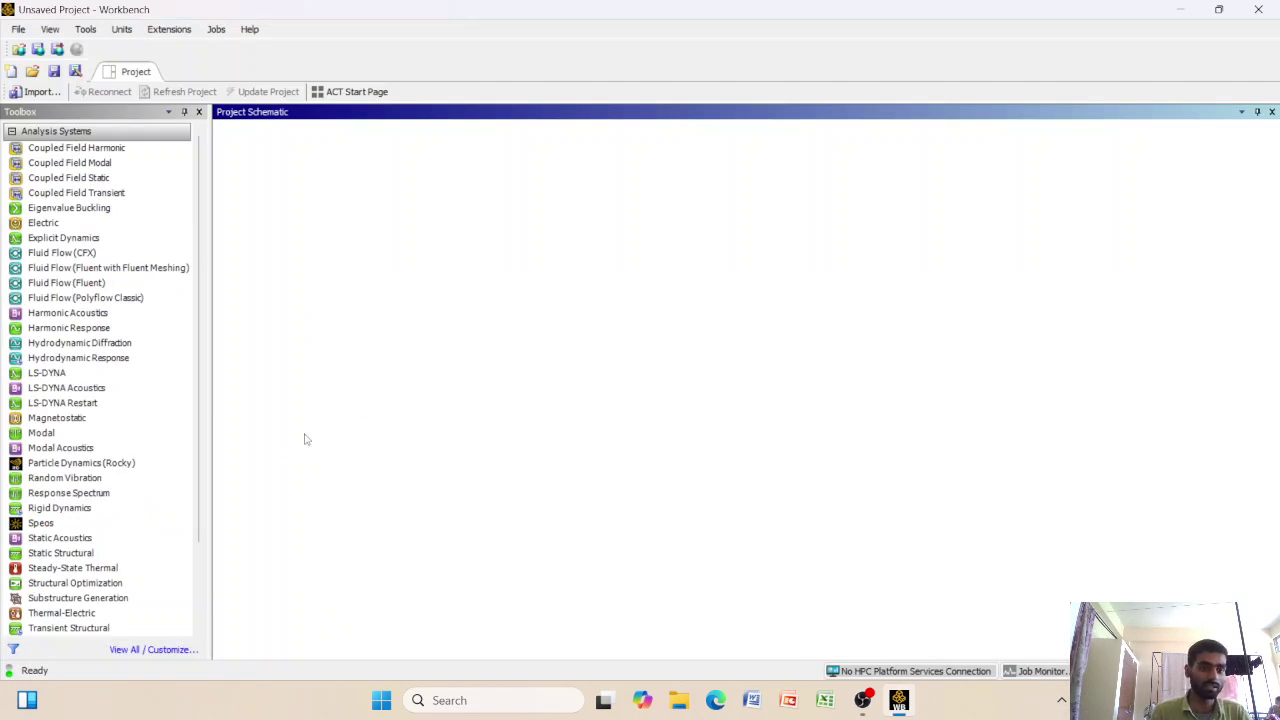
click(86, 553)
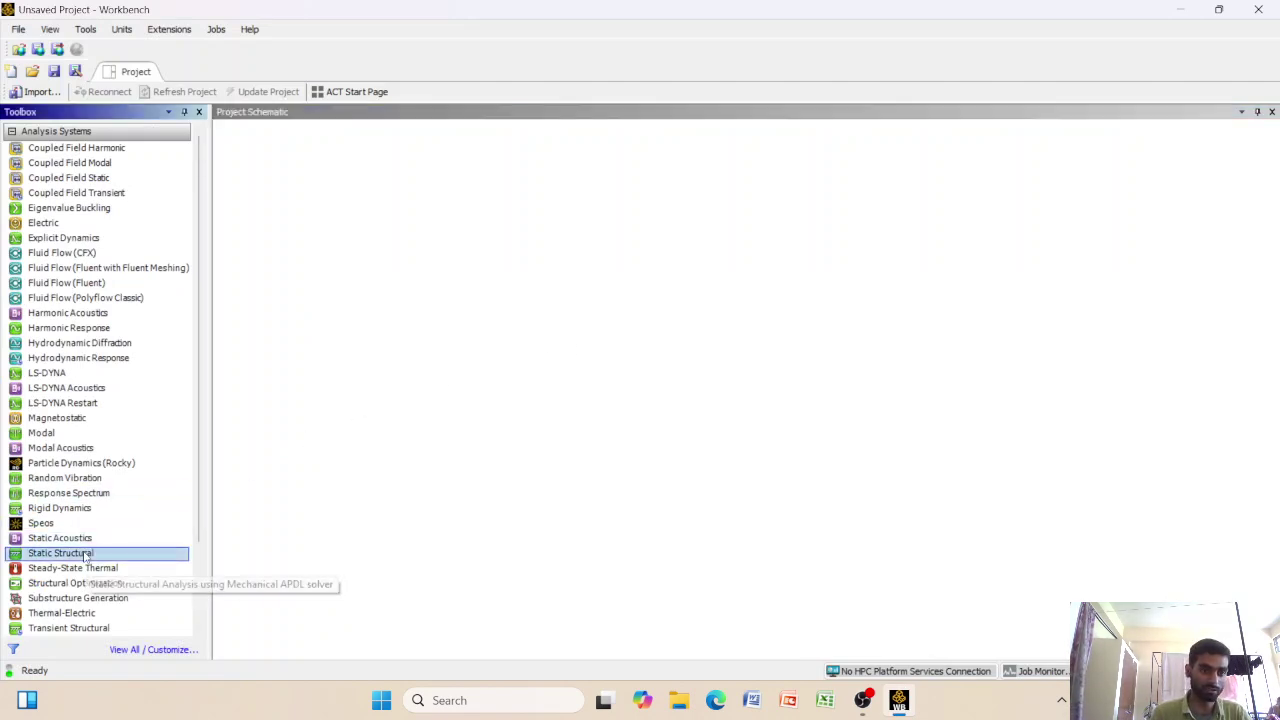
double_click(86, 553)
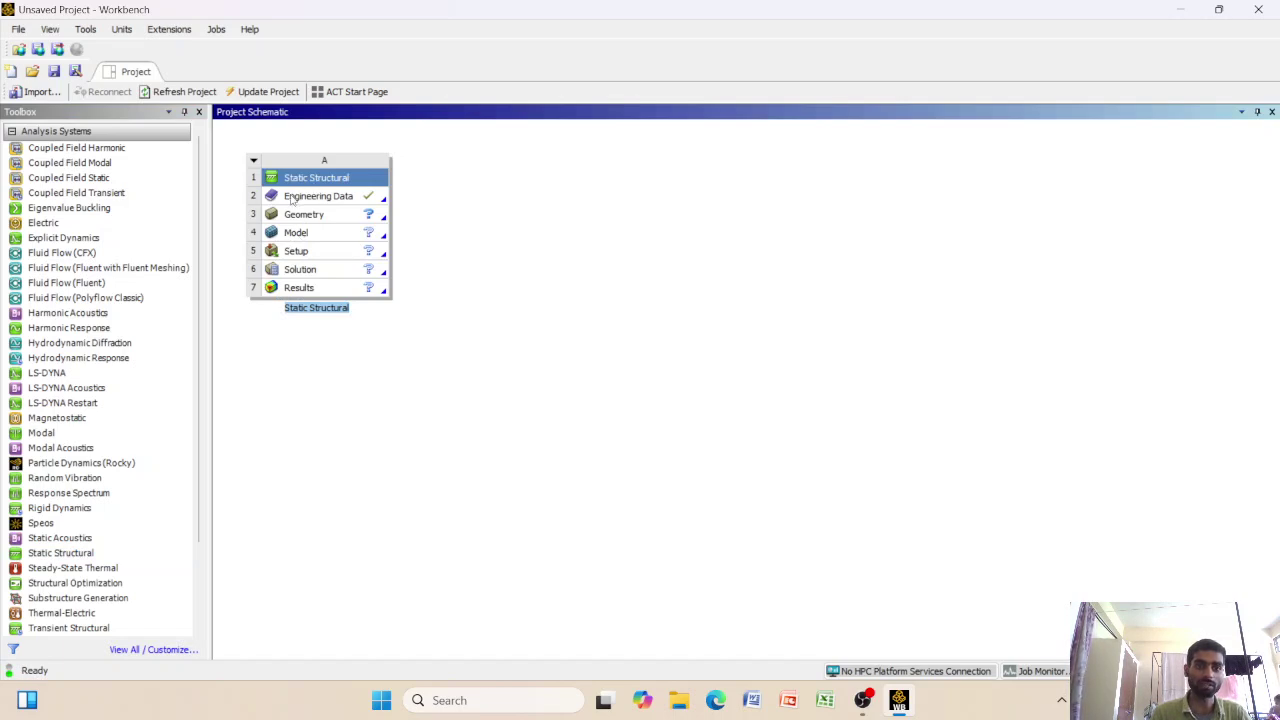
double_click(308, 196)
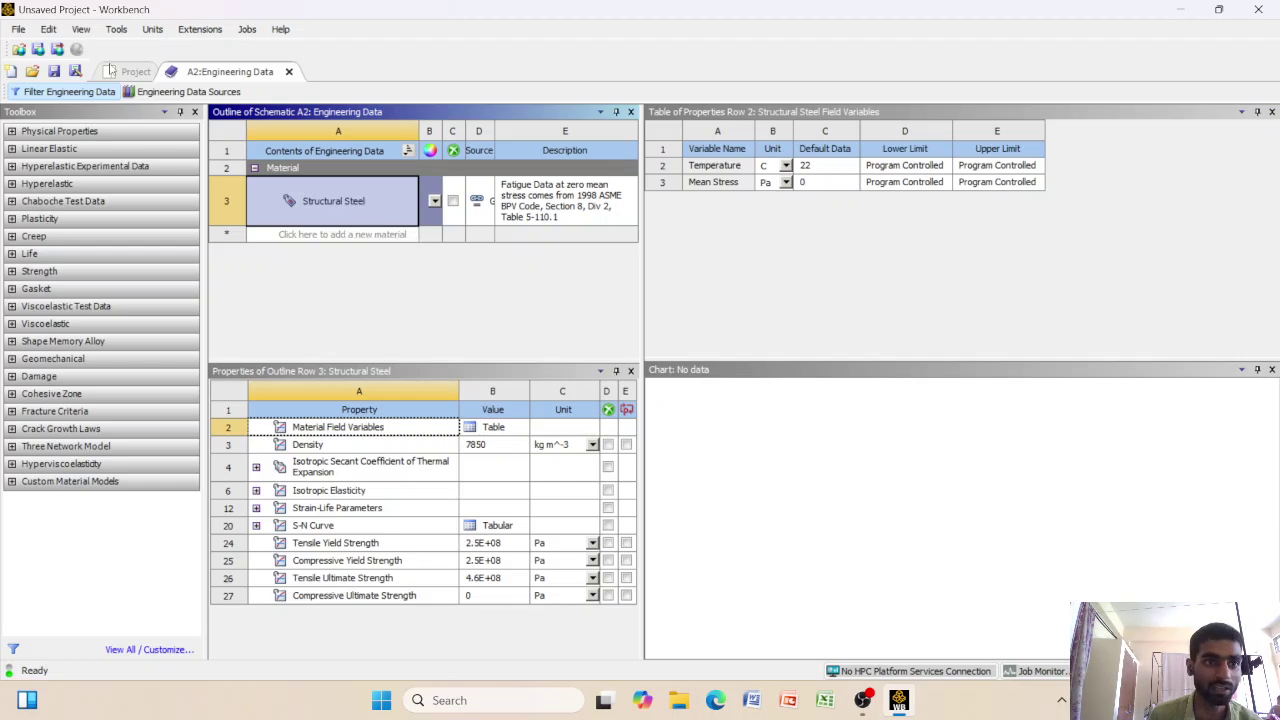
click(288, 71)
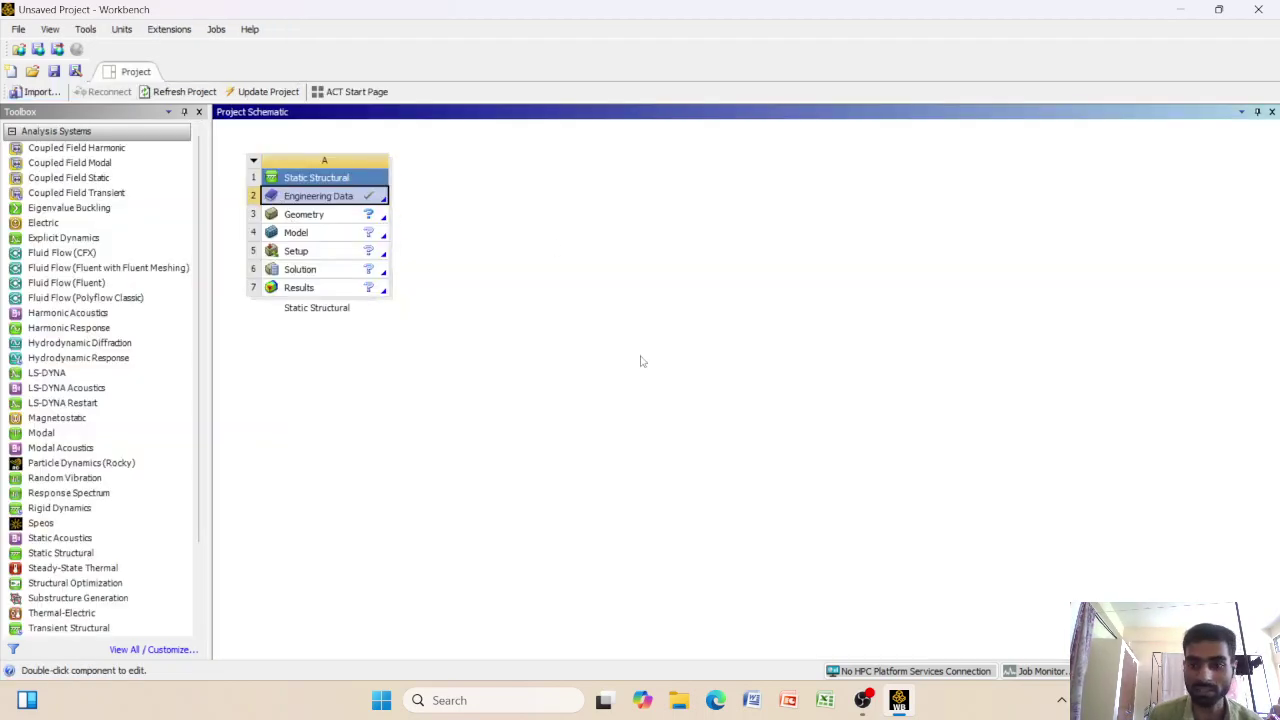
Open the system's Geometry in DesignModeler and view the XYPlane face-on for sketching
click(352, 218)
double_click(352, 218)
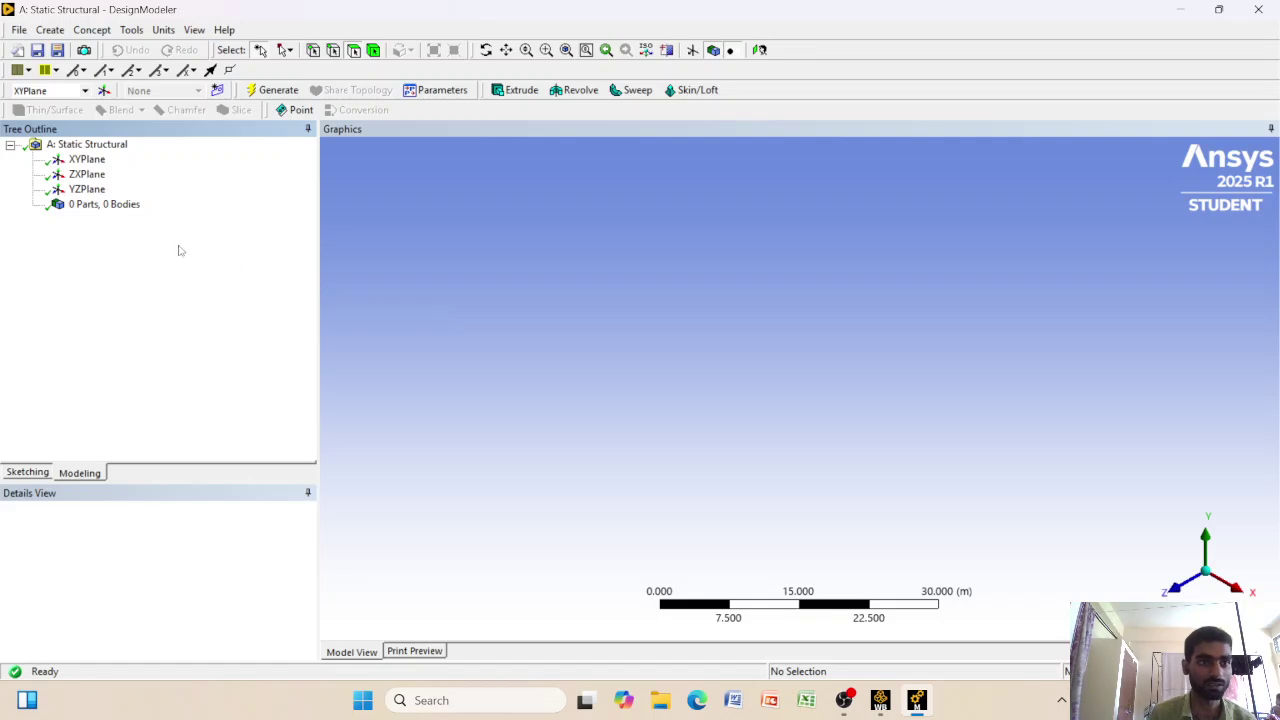
click(82, 161)
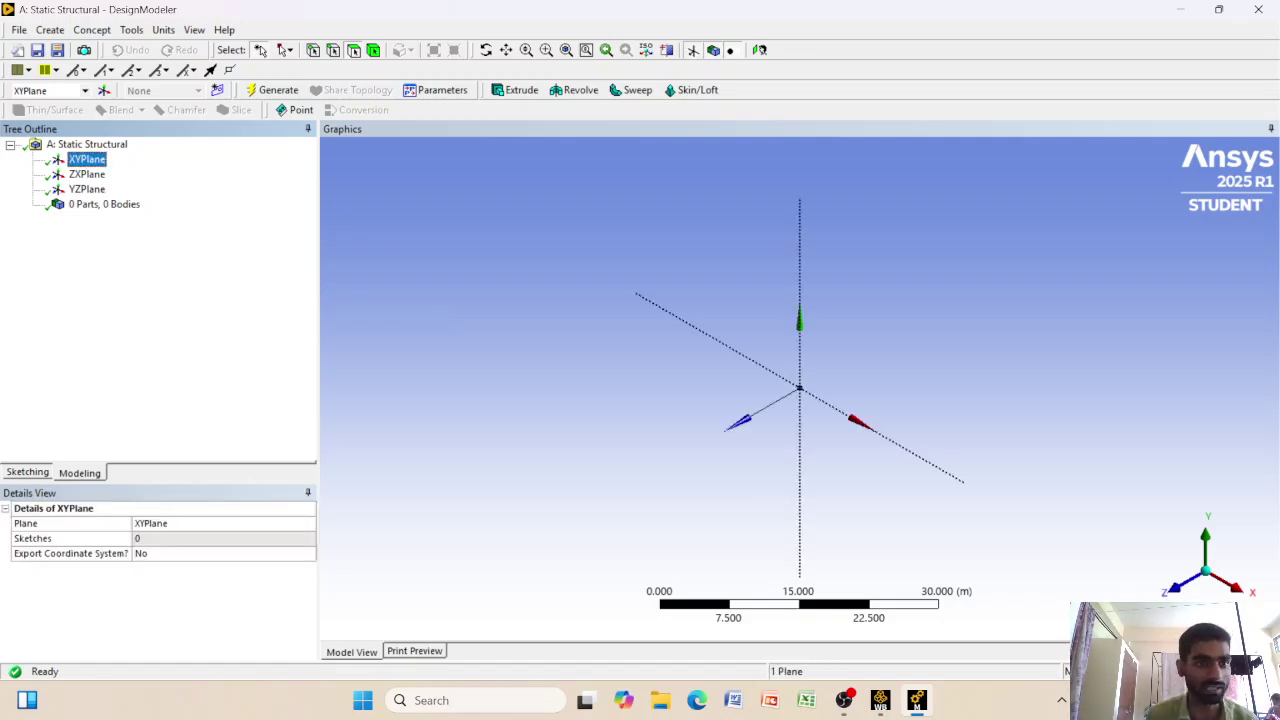
click(1176, 590)
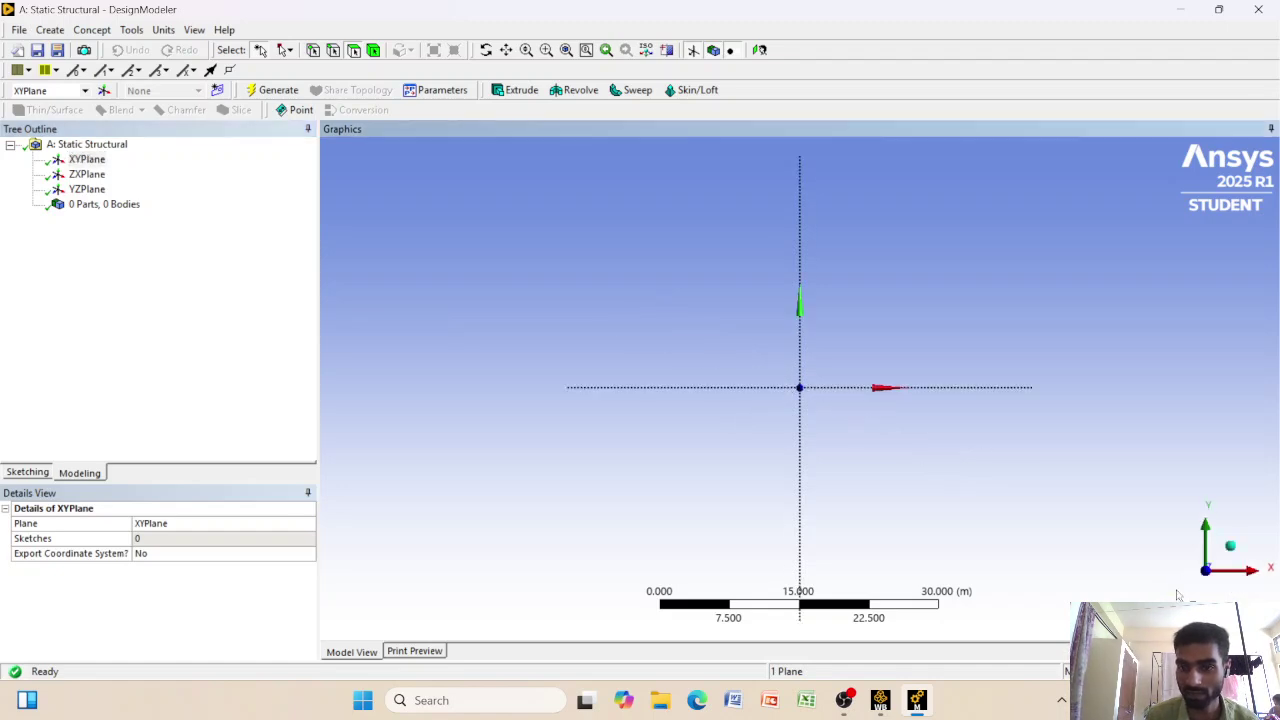
scroll(760, 423, up, 2)
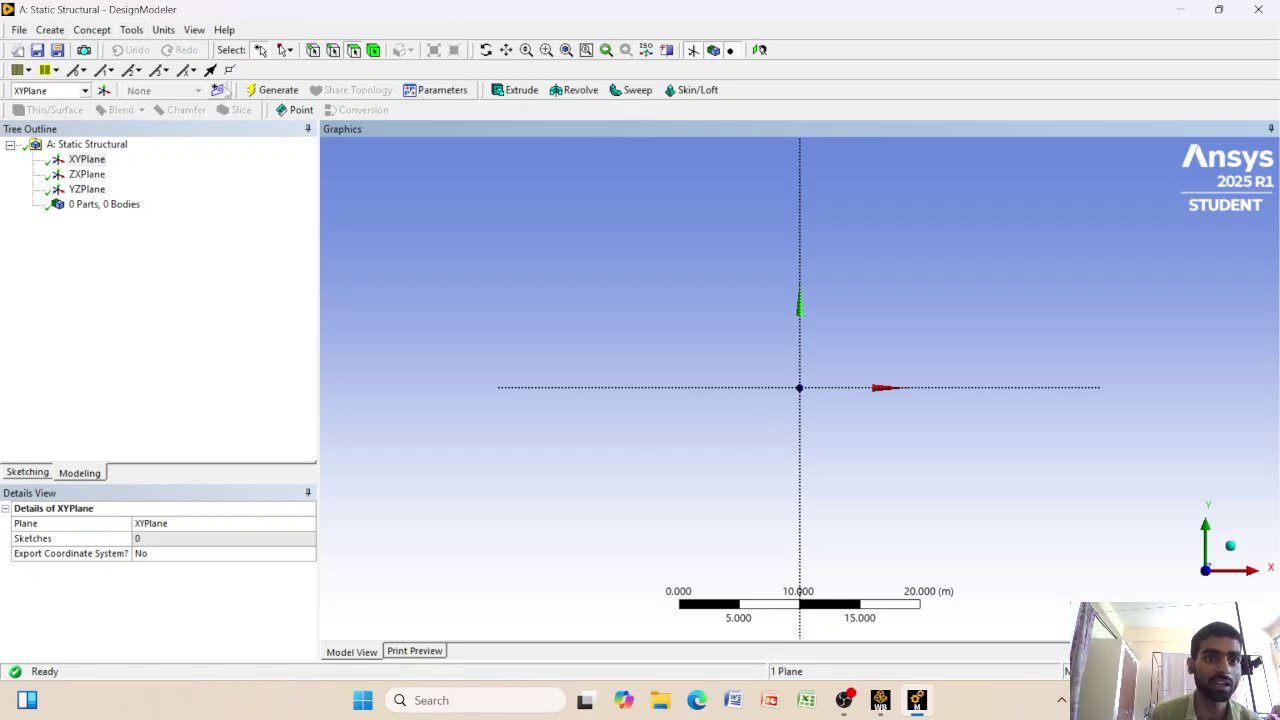
Sketch a circle about 8.6 m in diameter on the XYPlane, centred at the origin
click(19, 471)
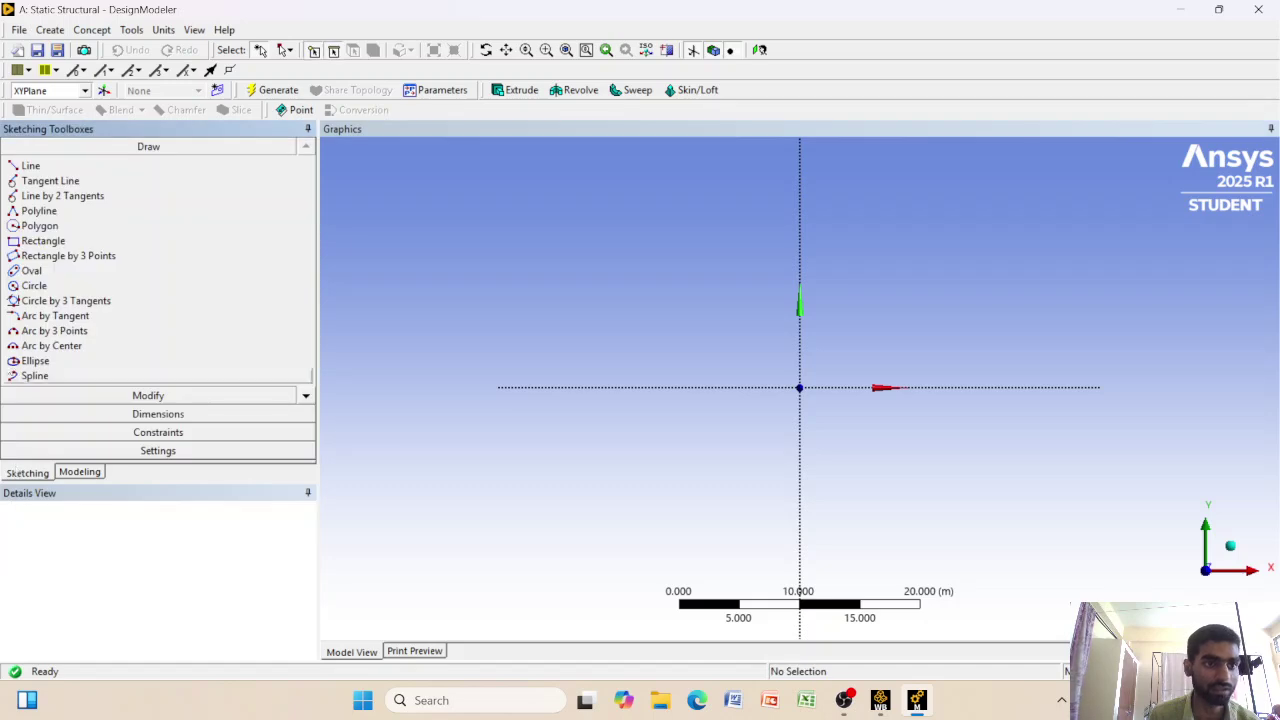
click(35, 286)
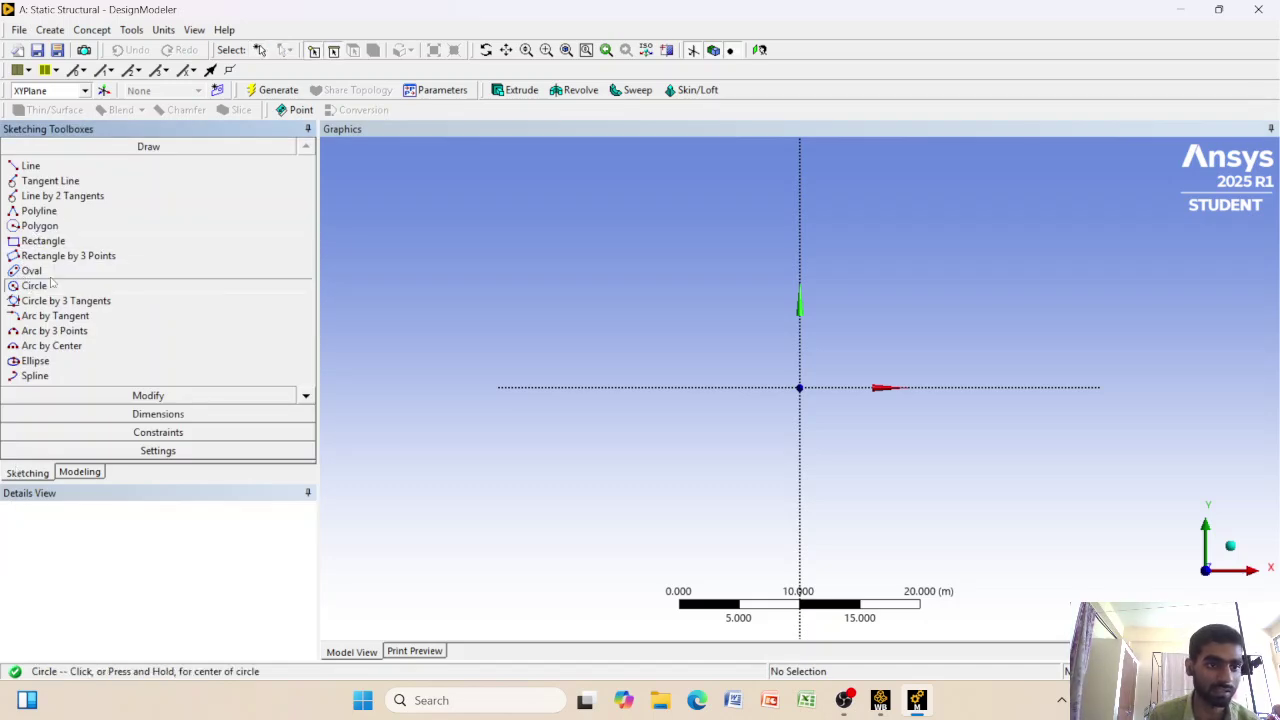
click(799, 387)
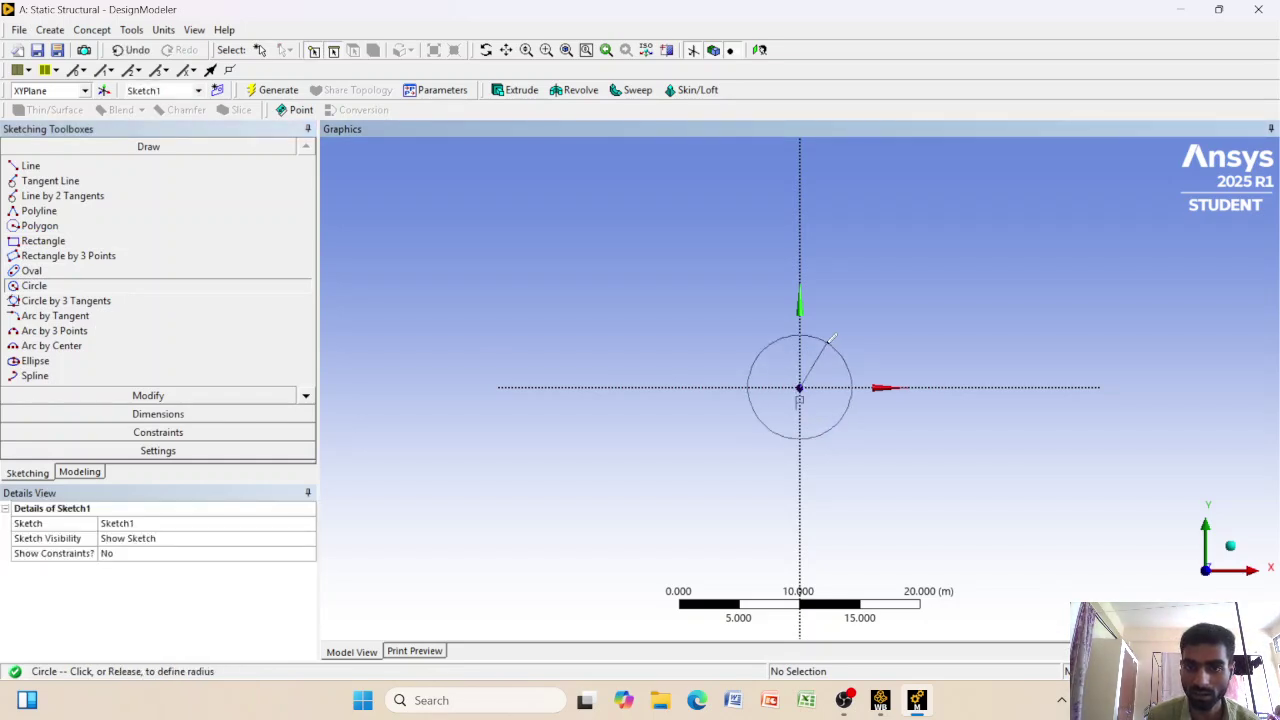
click(831, 339)
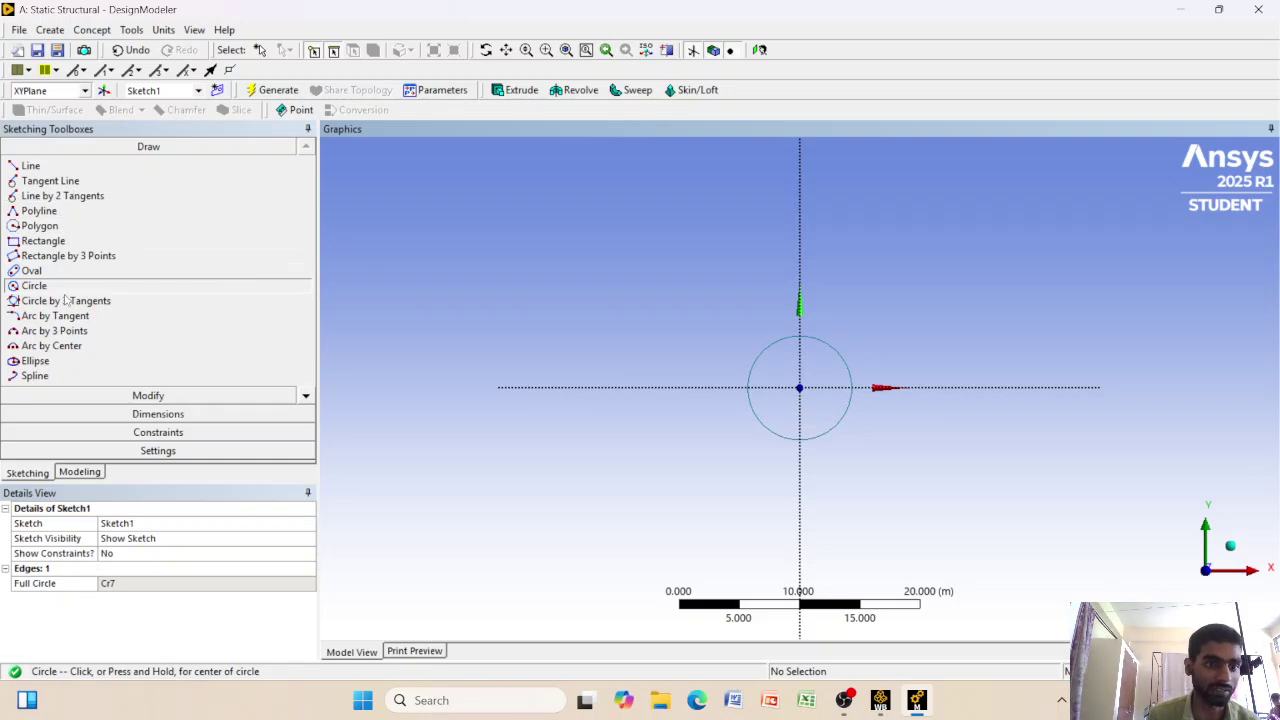
Dimension the circle's diameter and set it to 0.1 m
click(112, 414)
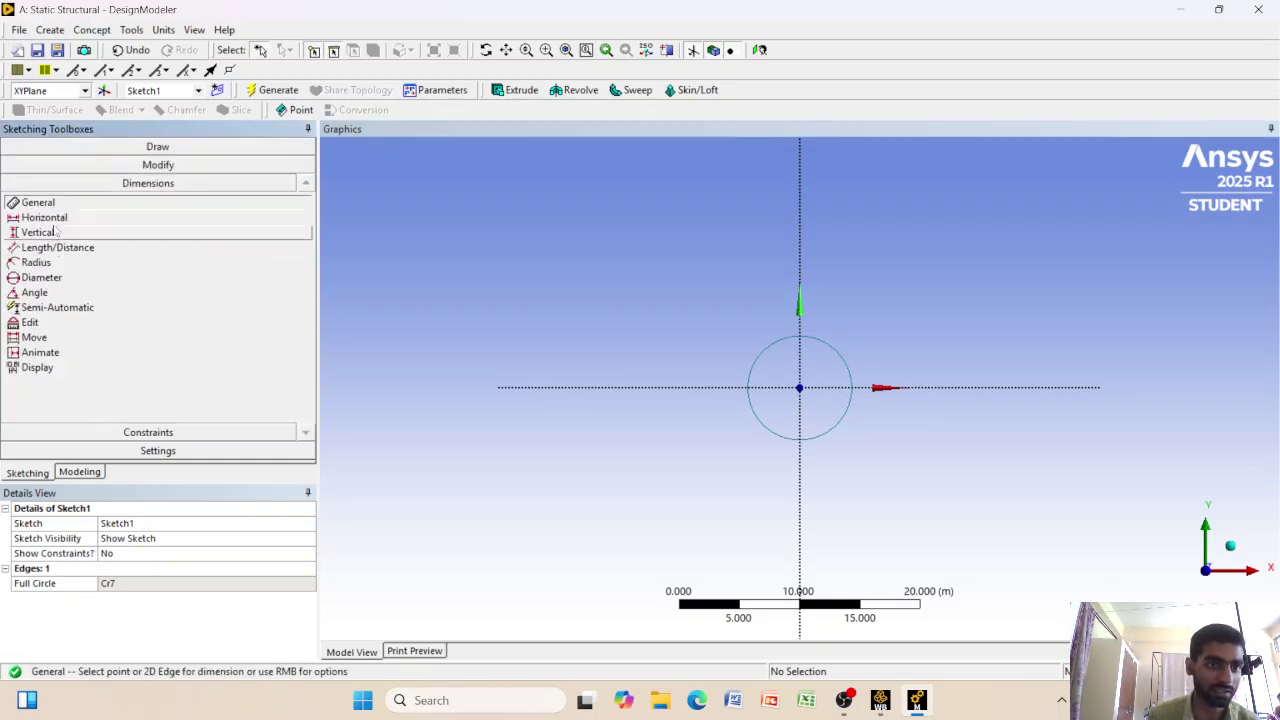
click(831, 344)
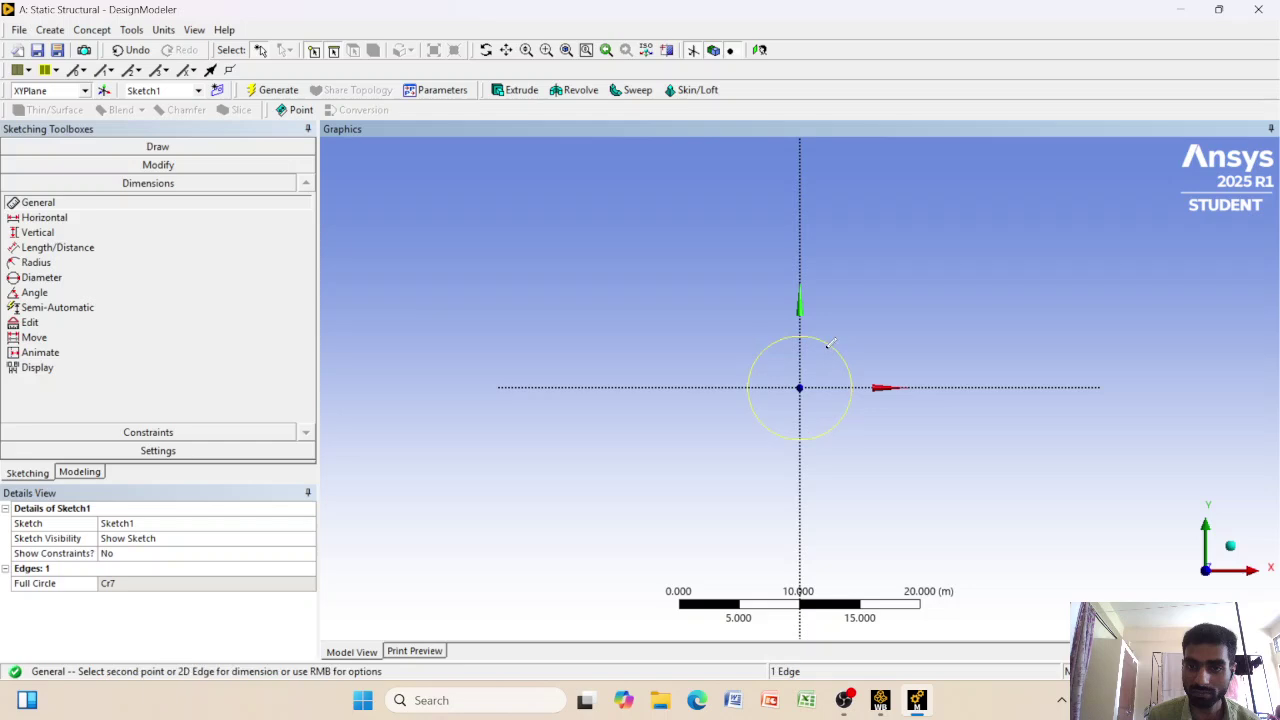
click(874, 306)
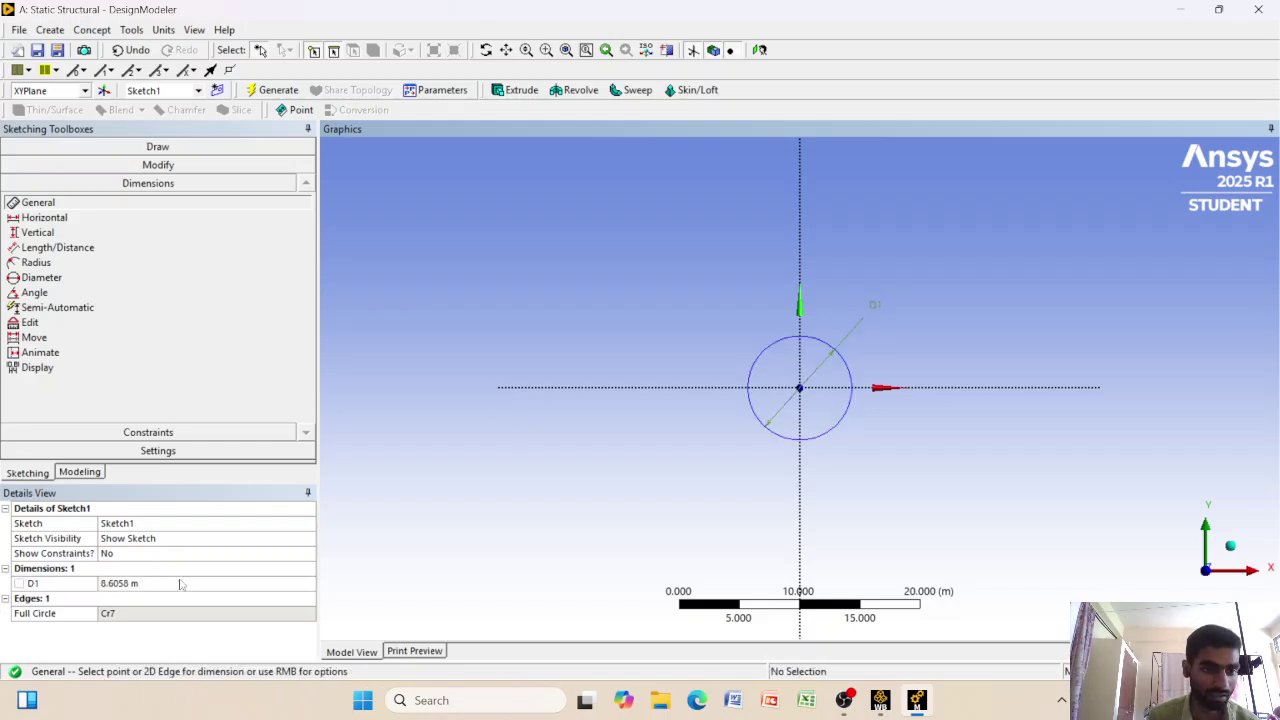
click(180, 582)
key(BackSpace)
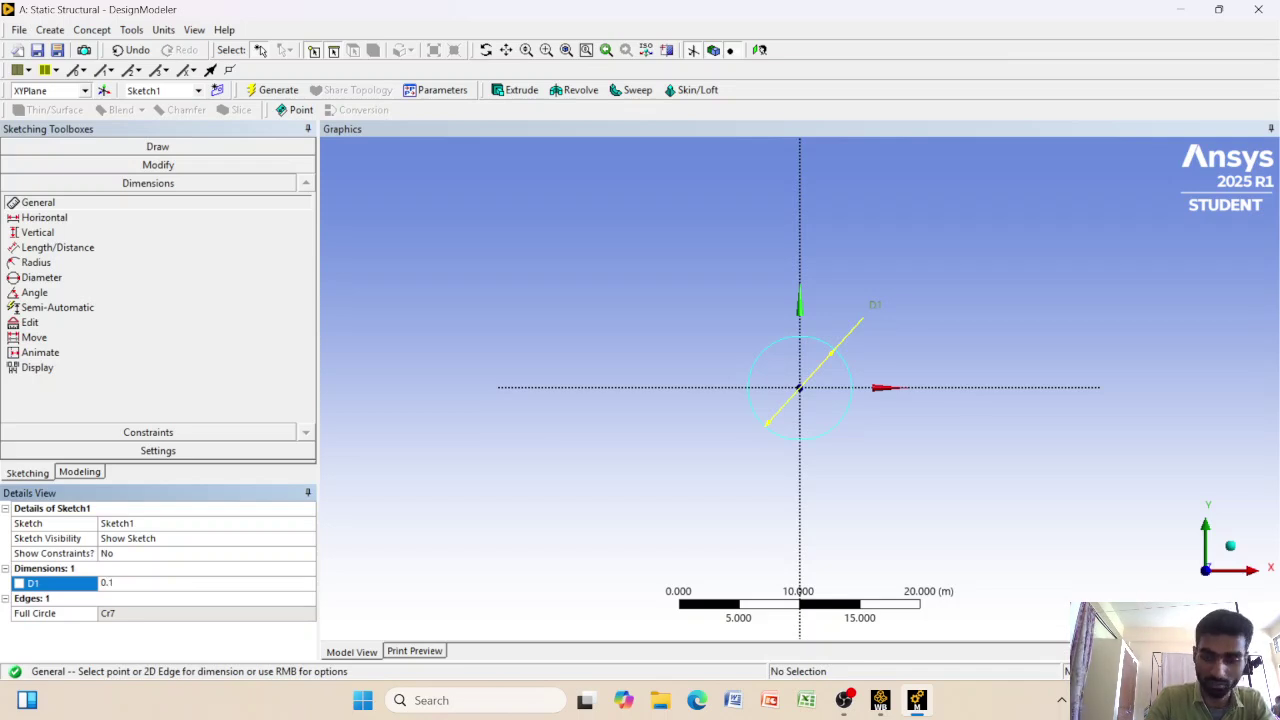
text(0.1)
key(Return)
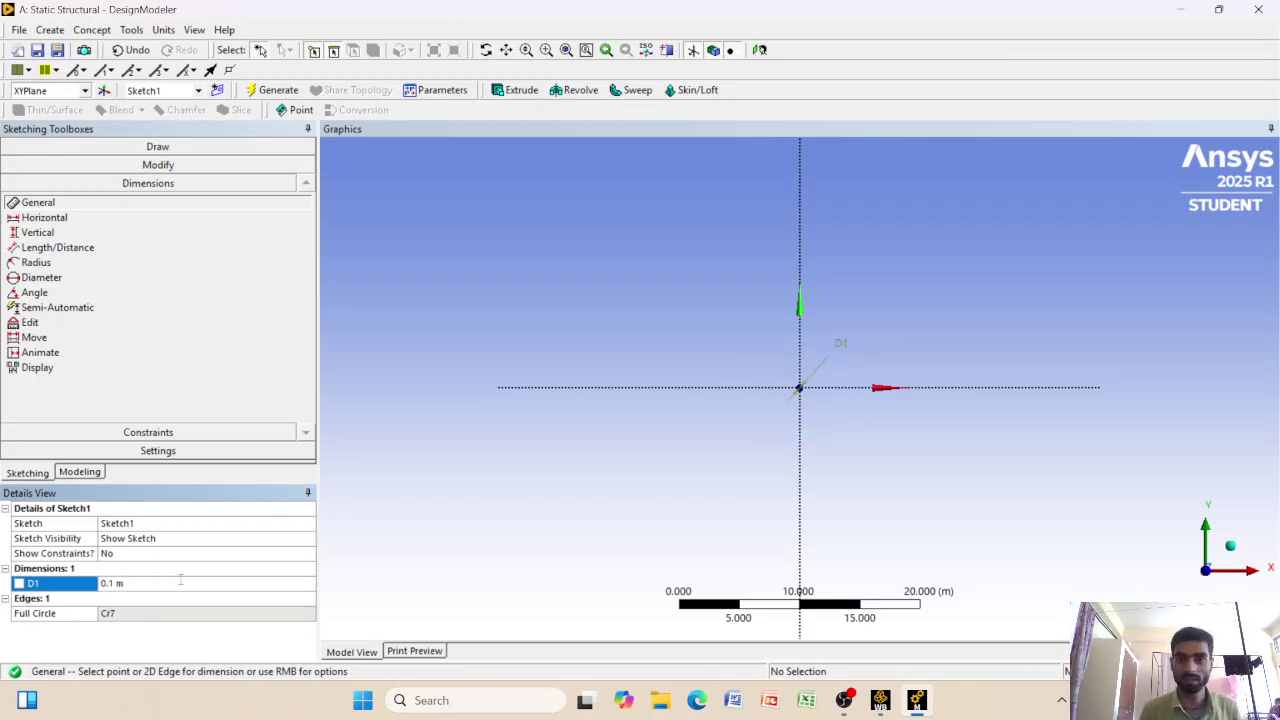
scroll(755, 422, up, 5)
scroll(755, 422, up, 7)
scroll(758, 422, down, 1)
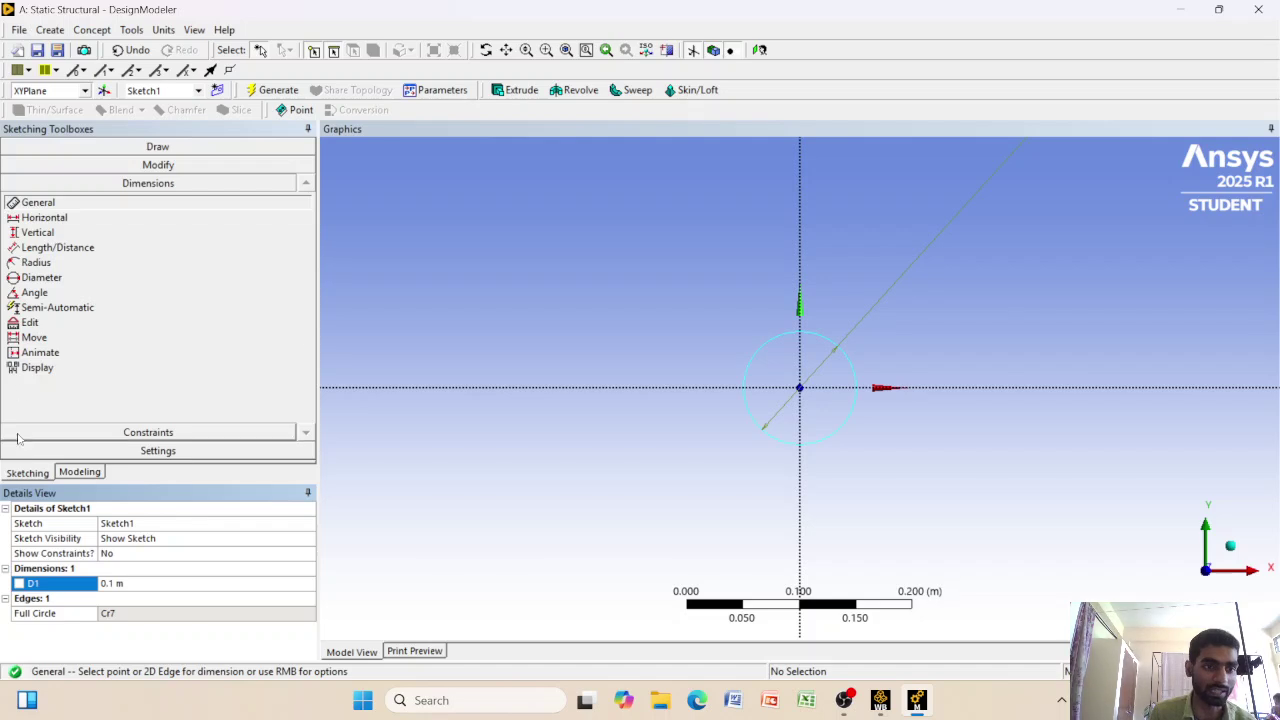
Extrude the circle sketch with Add Material to a fixed depth of 1 m and generate the cylinder
click(16, 476)
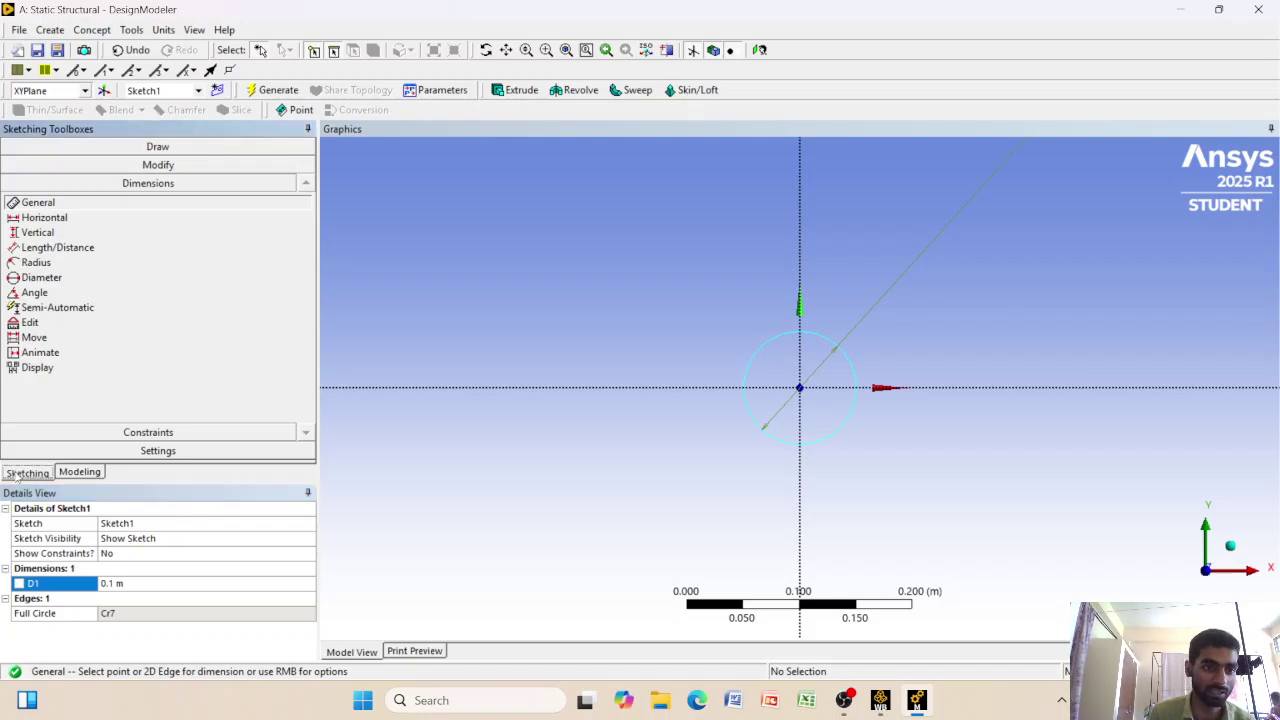
click(64, 476)
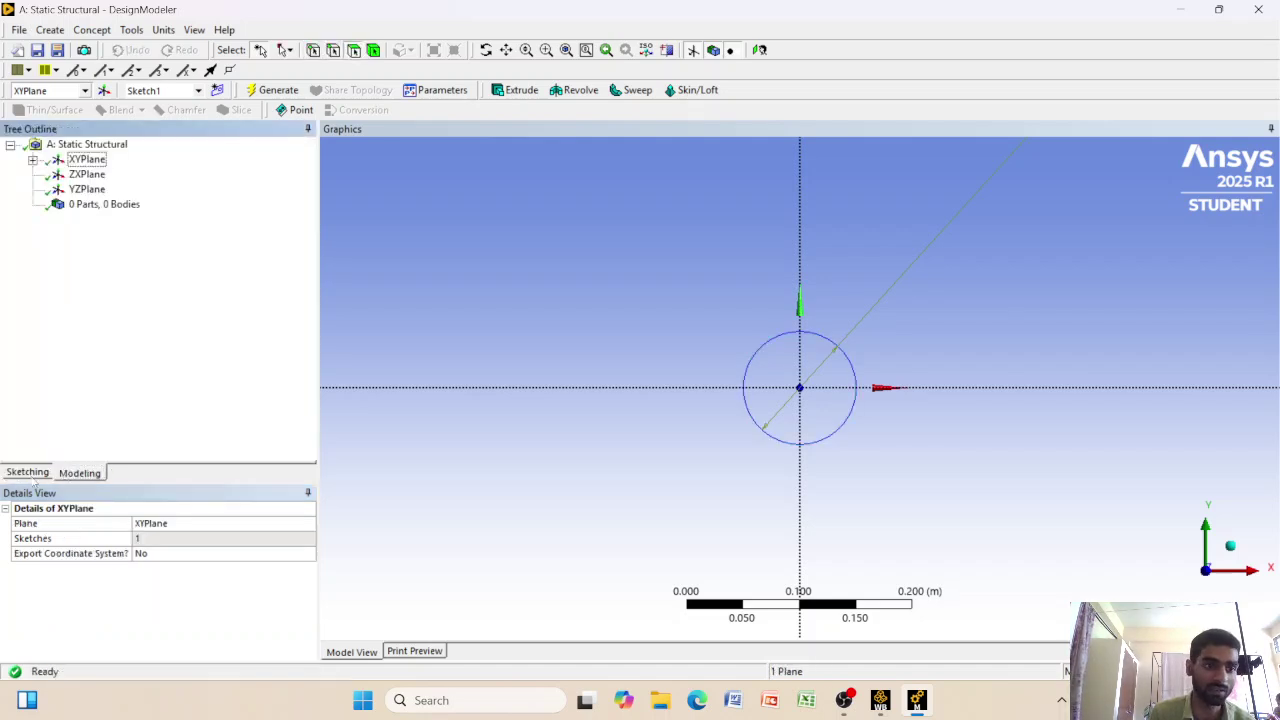
click(30, 478)
click(70, 476)
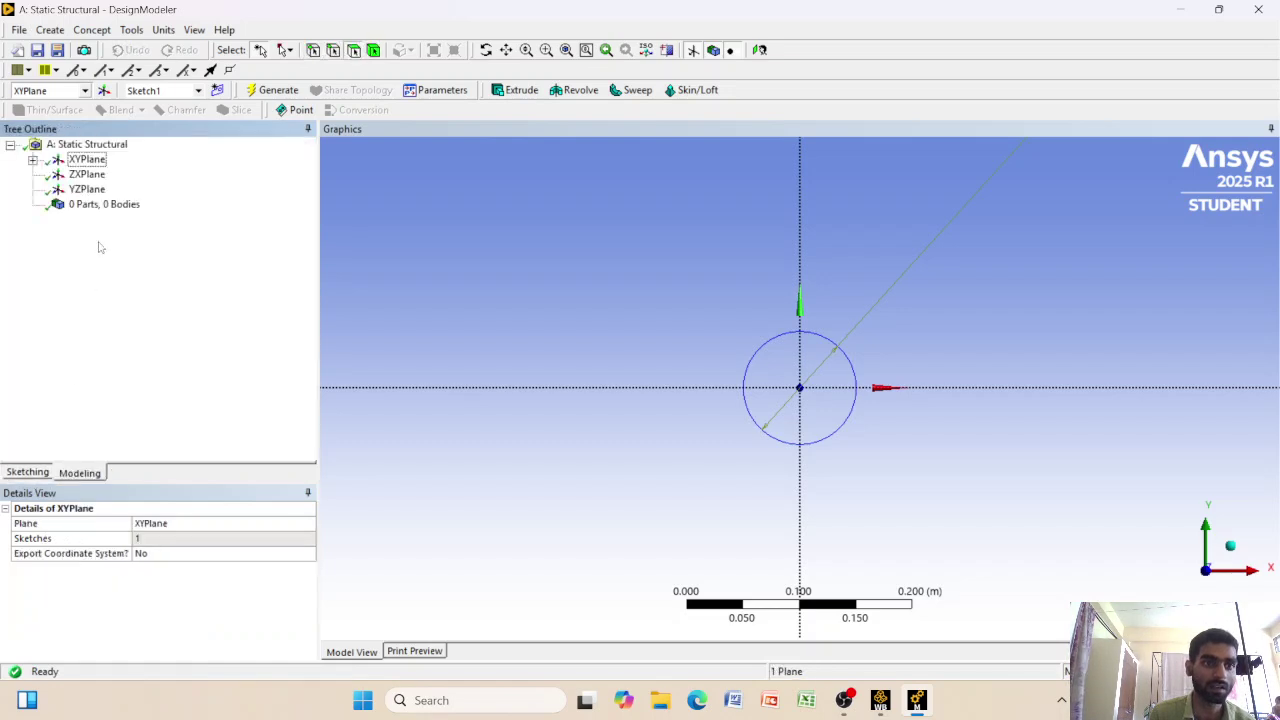
click(33, 160)
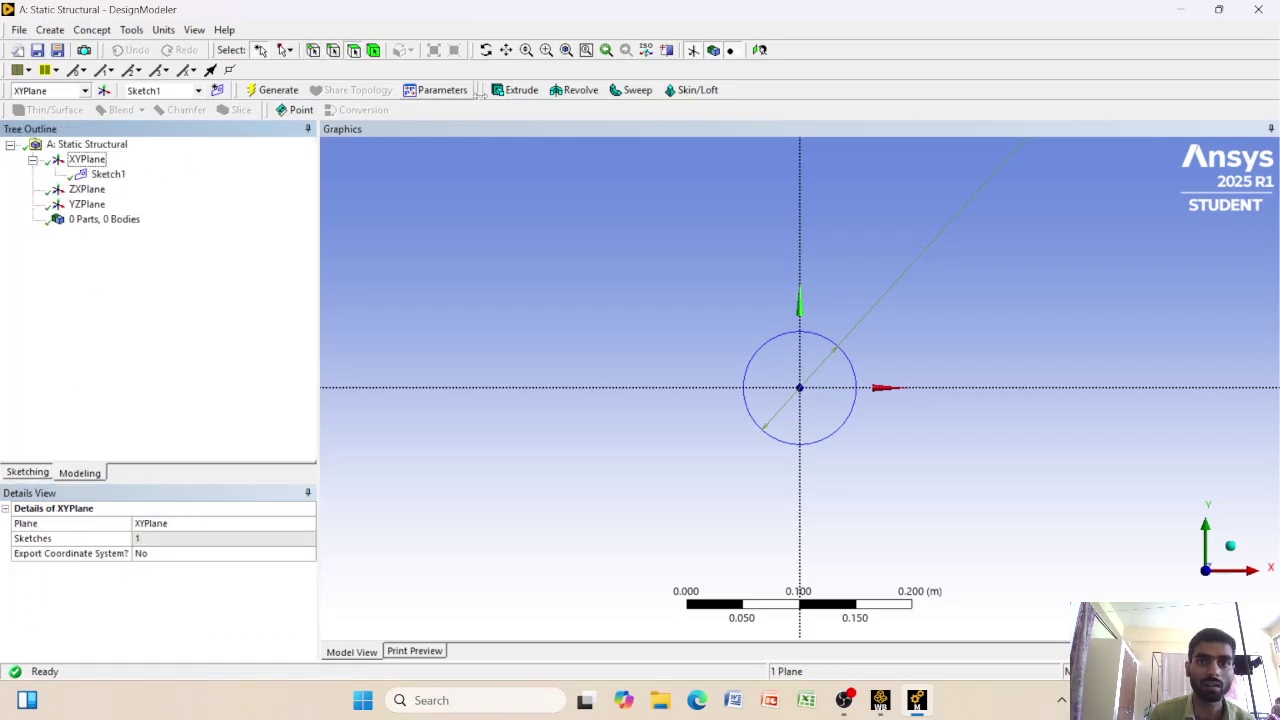
click(515, 90)
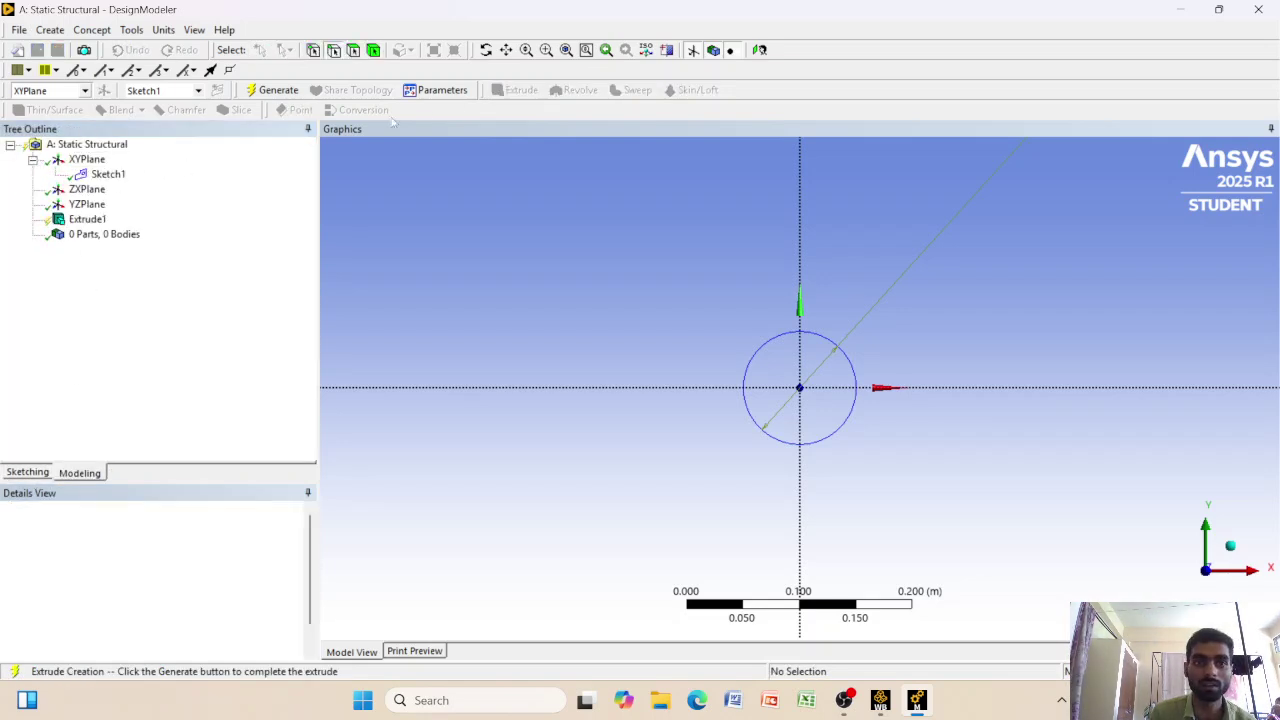
click(110, 175)
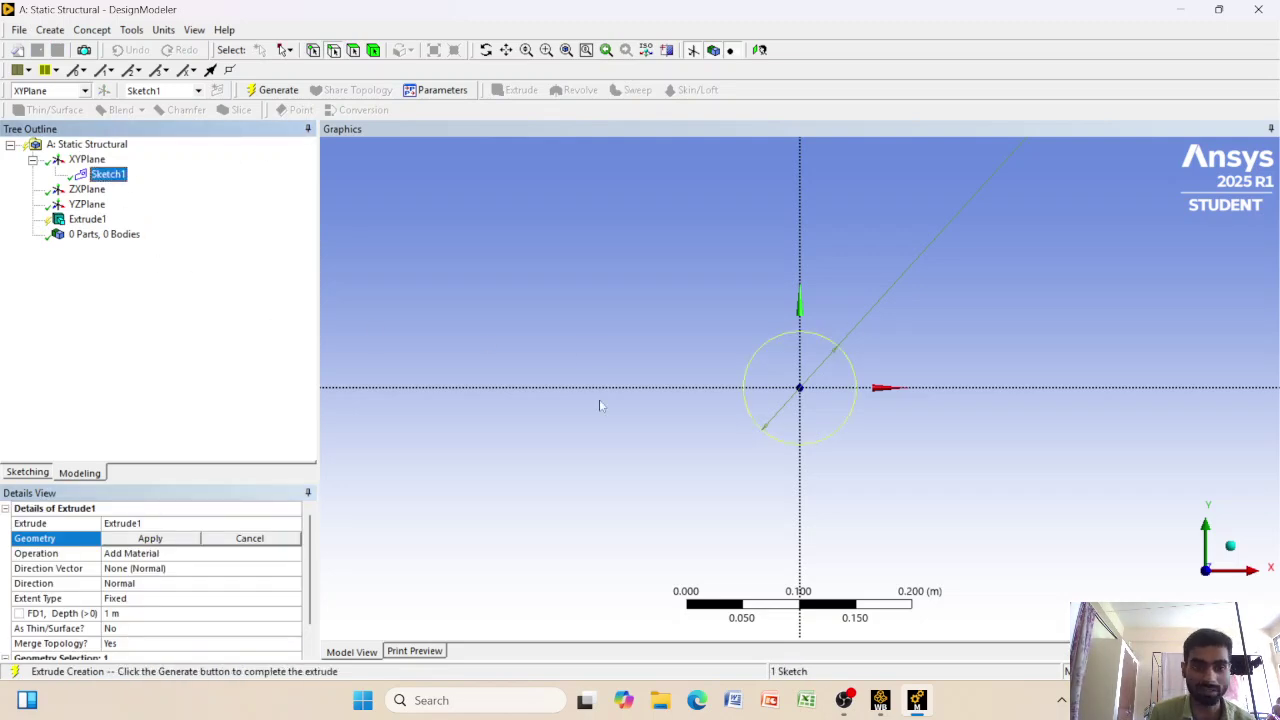
click(183, 538)
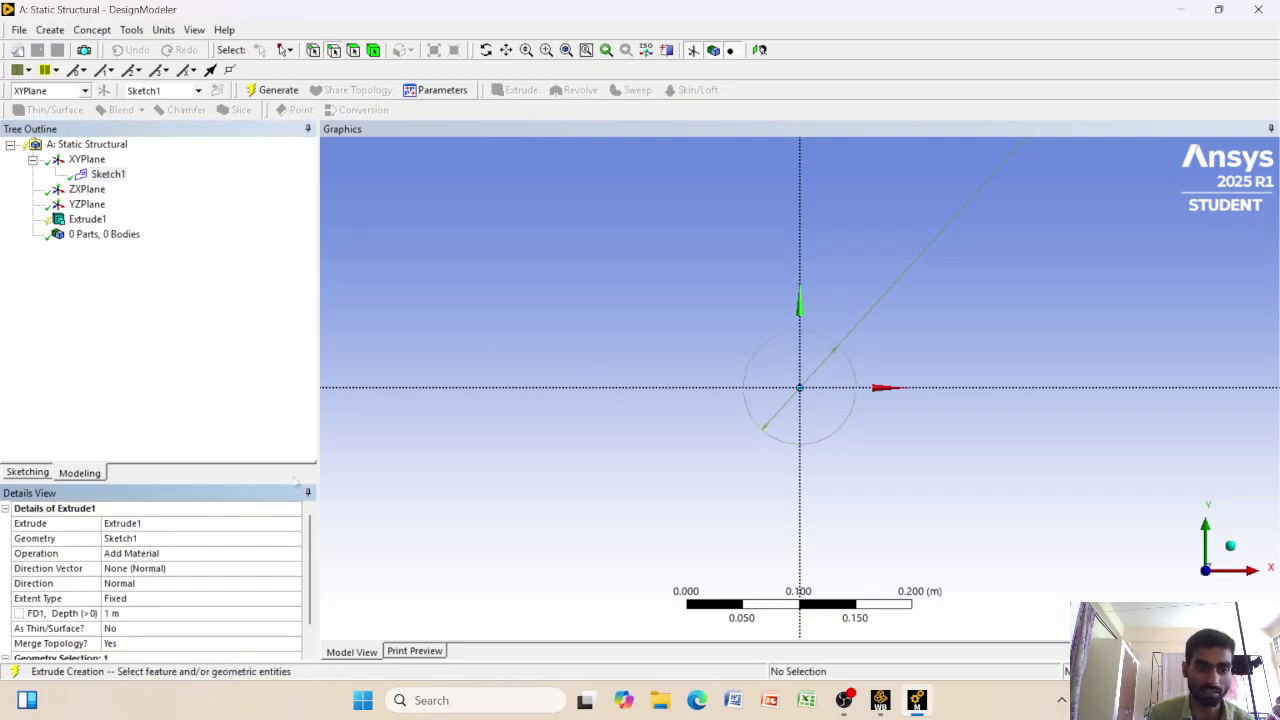
mouse_move(538, 456)
middle_down()
mouse_move(554, 476)
mouse_move(623, 437)
mouse_move(623, 454)
mouse_move(600, 461)
middle_up()
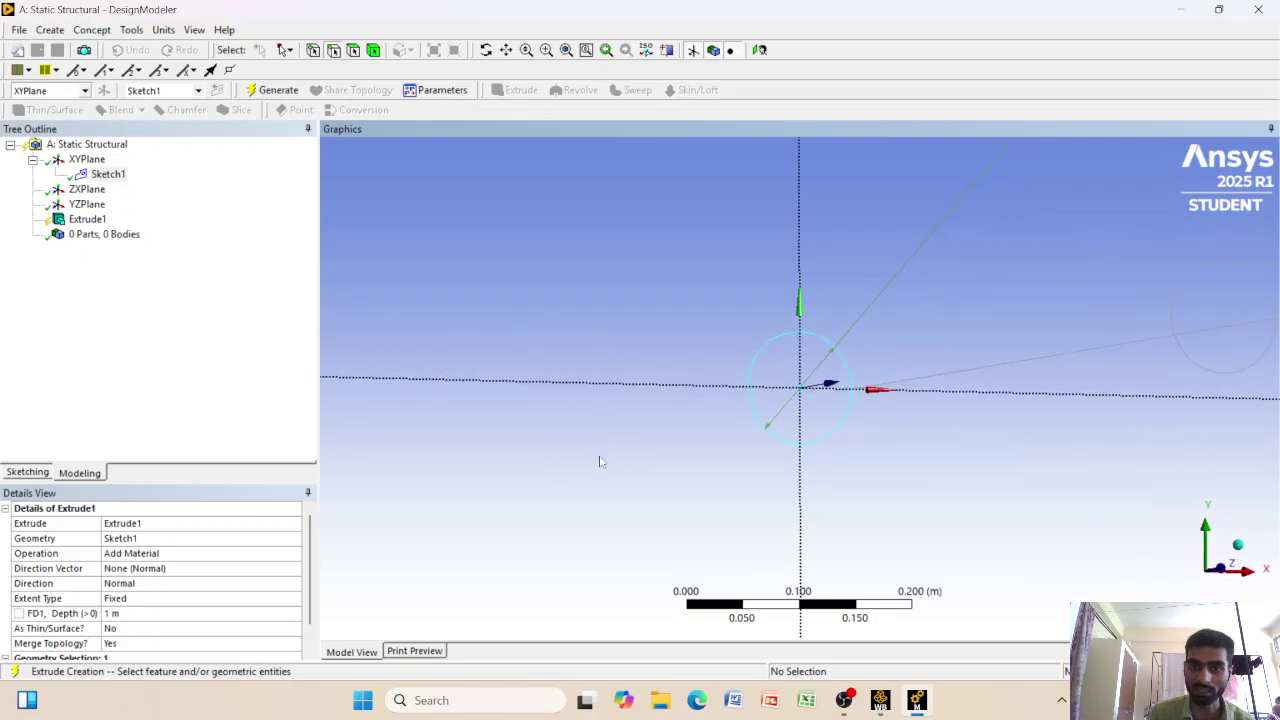
click(166, 612)
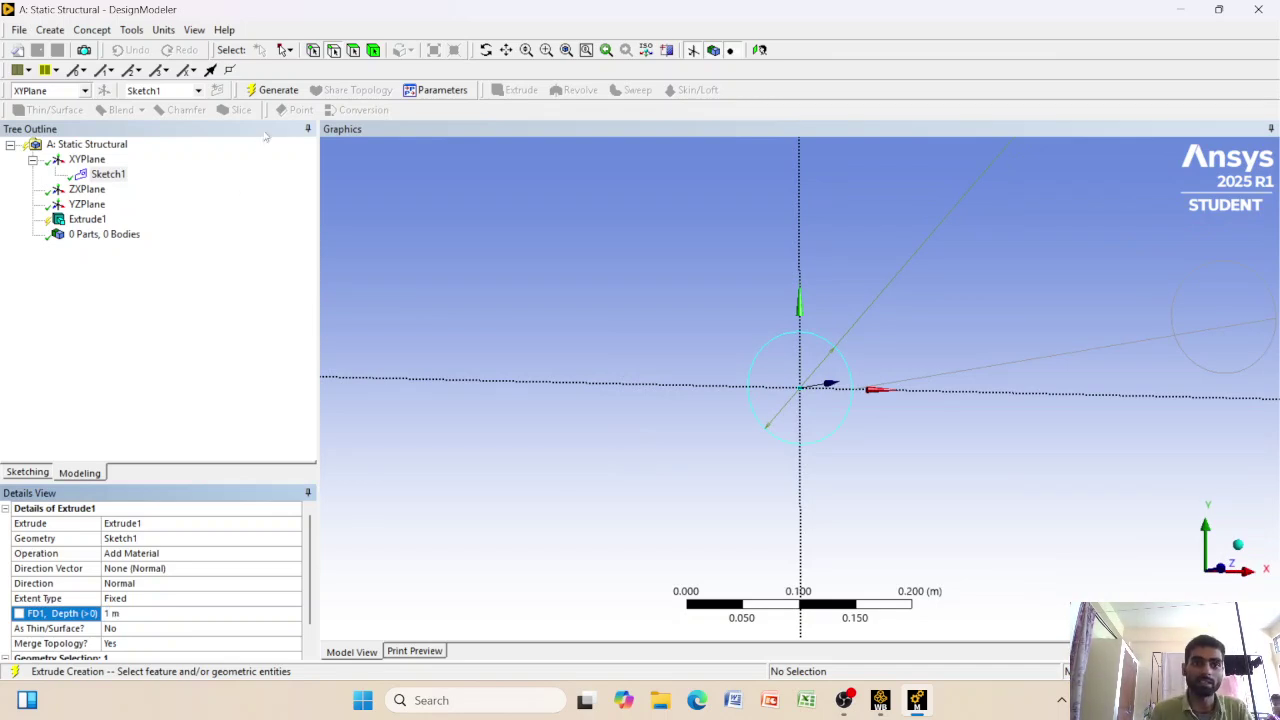
click(275, 91)
middle_drag(453, 268, 489, 332)
scroll(489, 330, down, 4)
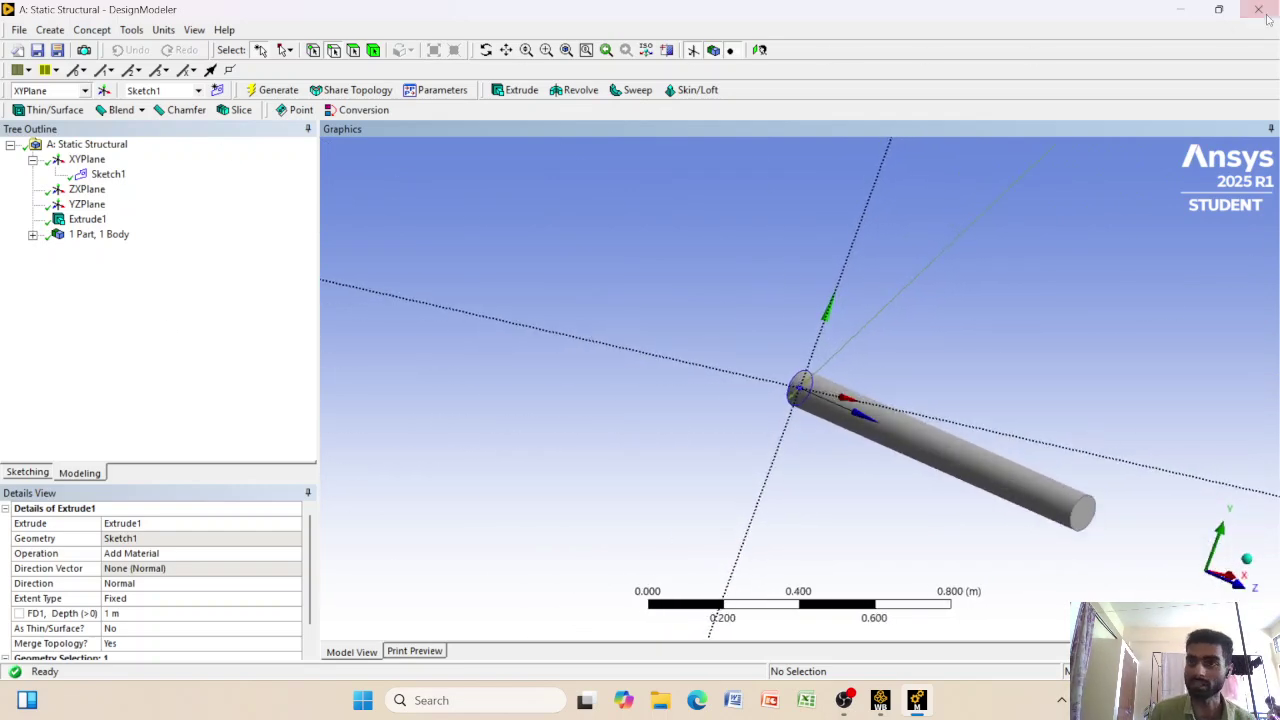
Switch back to Workbench and open the Static Structural system's Model in Mechanical
click(1180, 9)
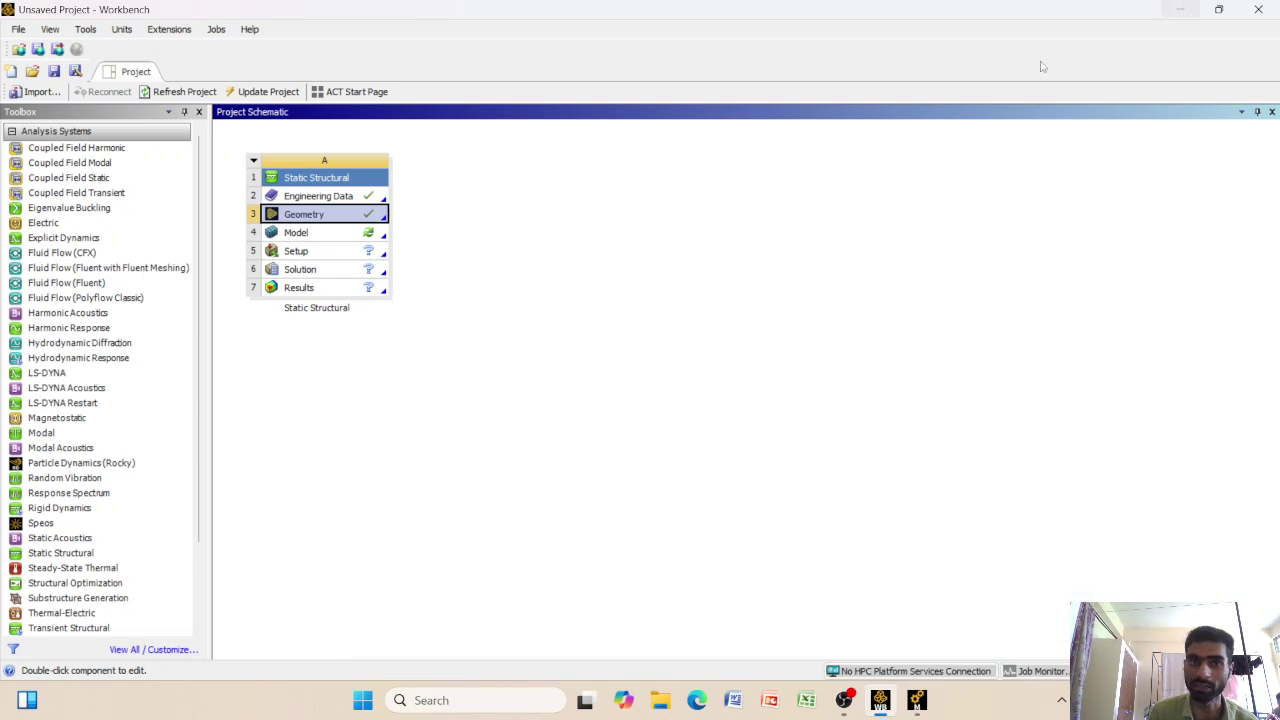
click(315, 235)
double_click(315, 234)
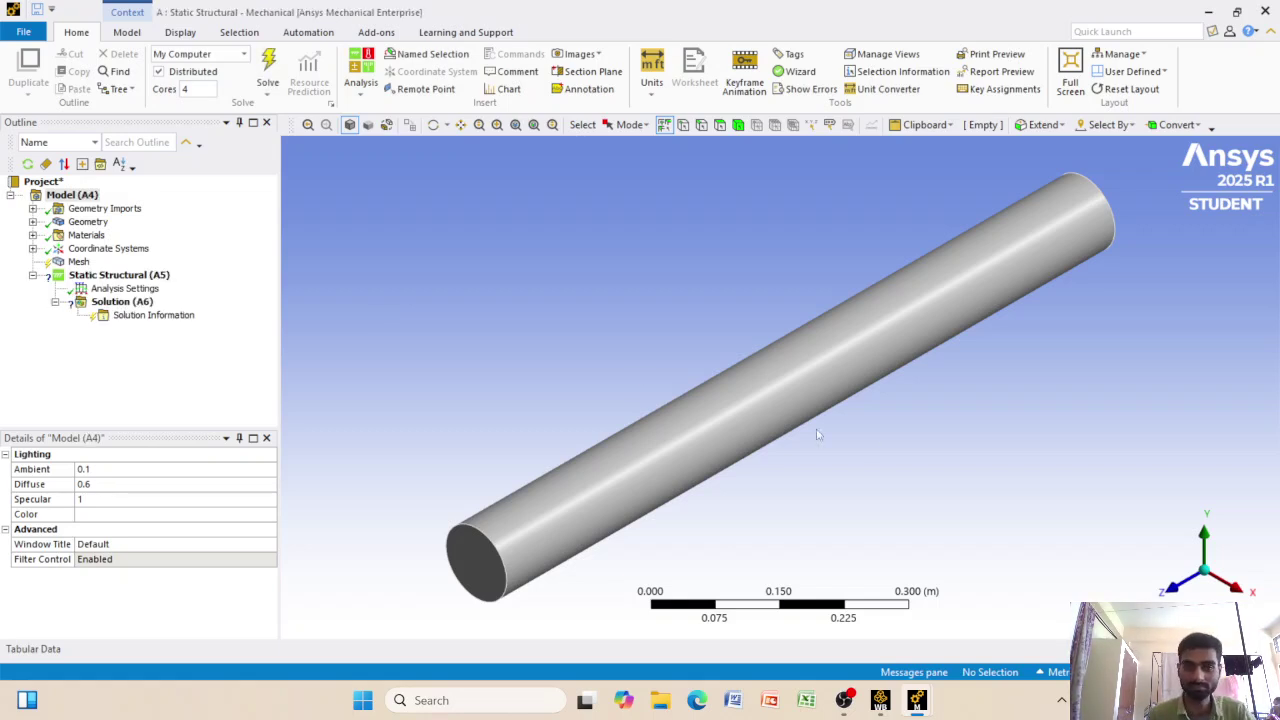
scroll(736, 424, down, 5)
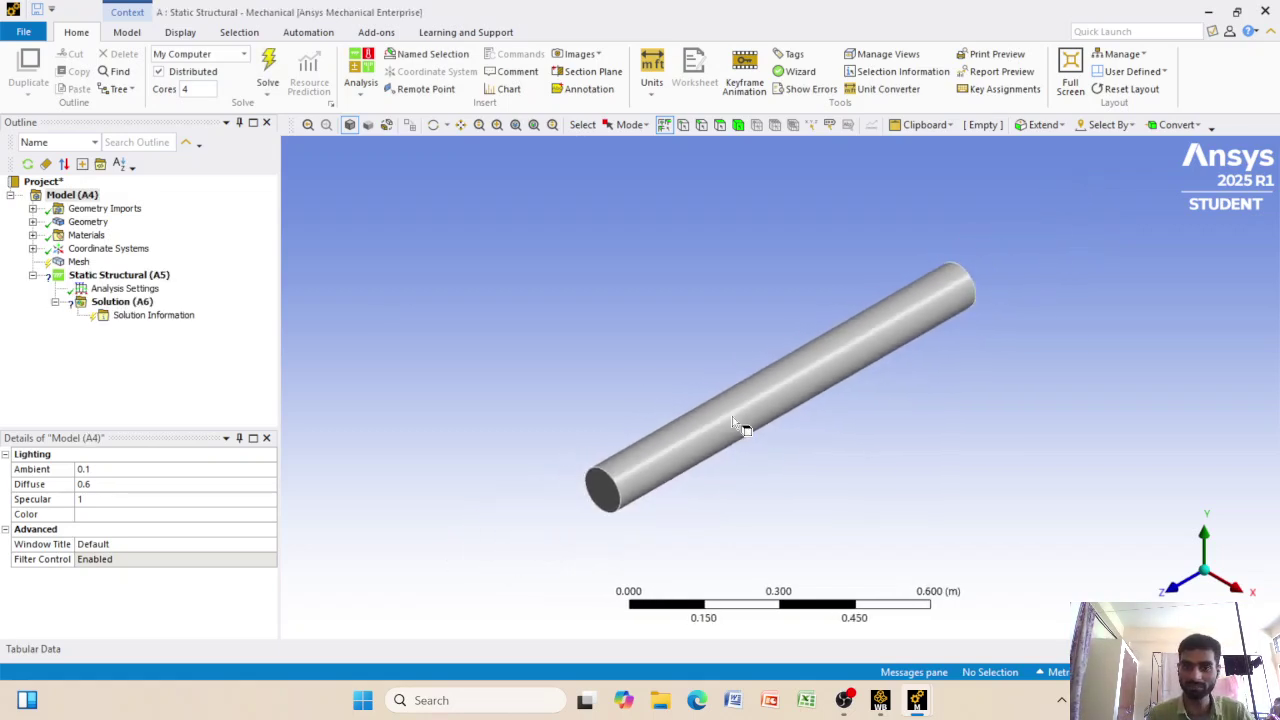
scroll(736, 424, up, 1)
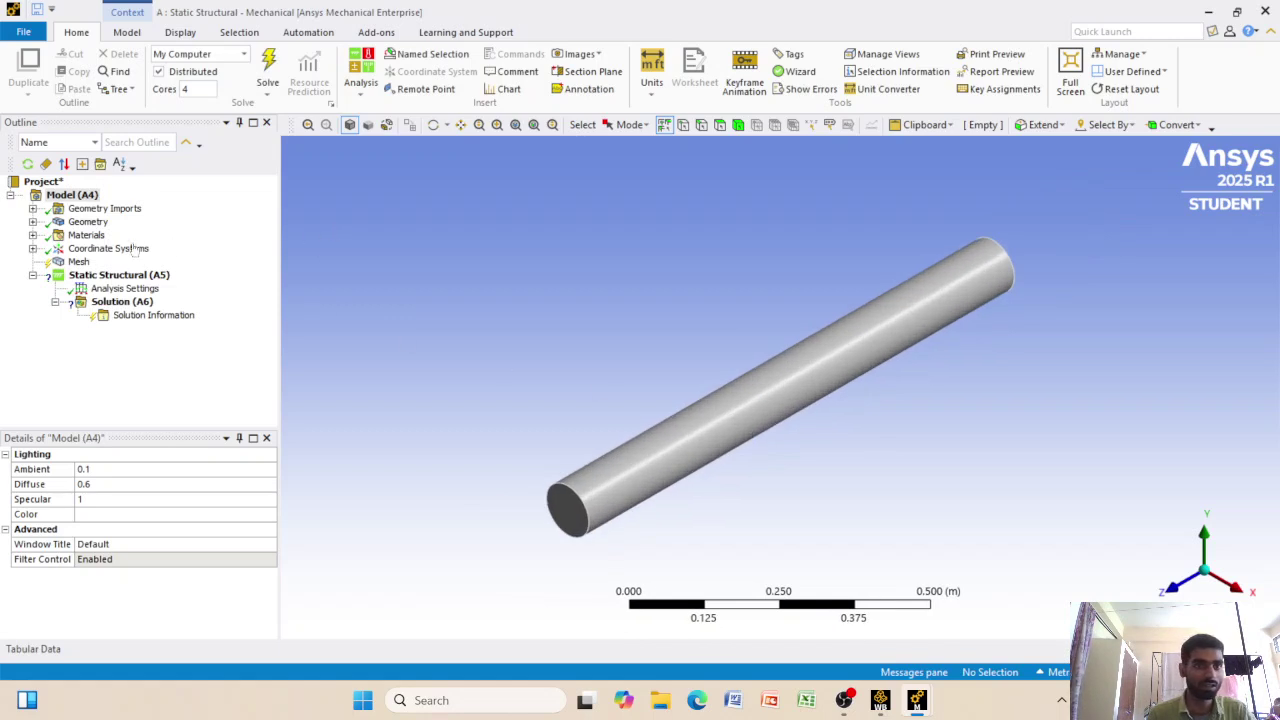
Generate the cylinder's mesh with the default element size
click(79, 262)
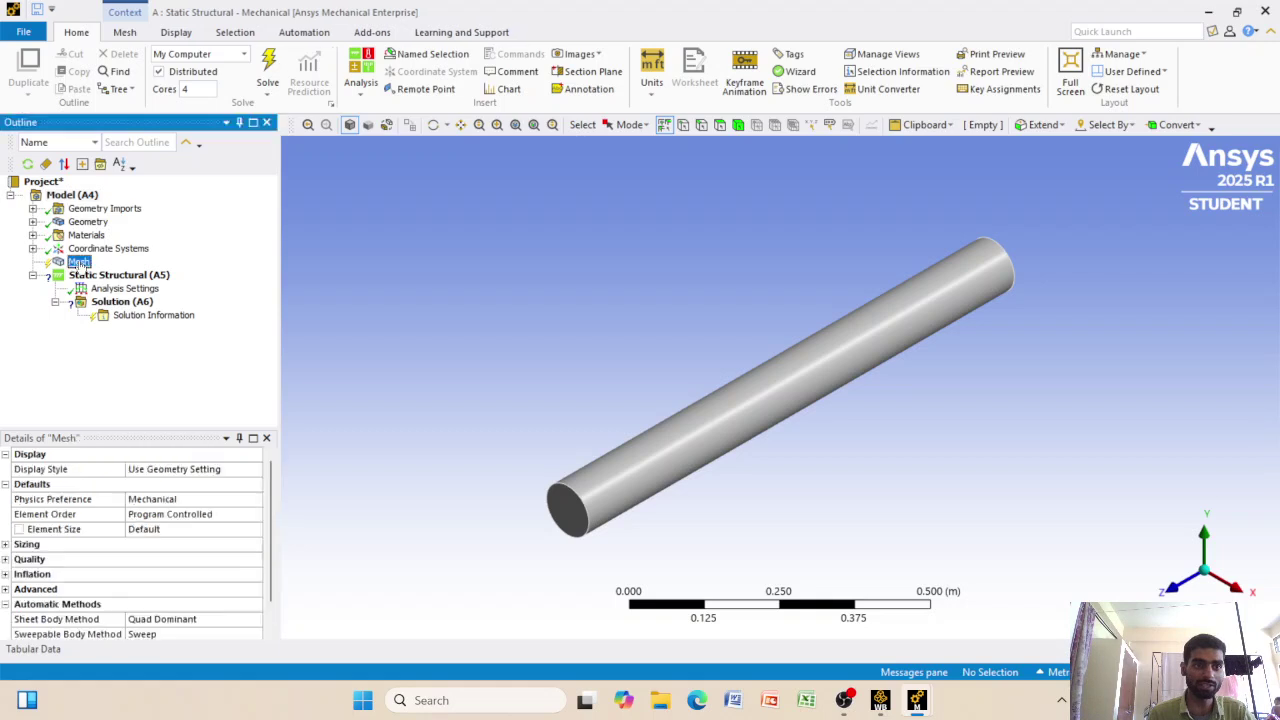
click(266, 64)
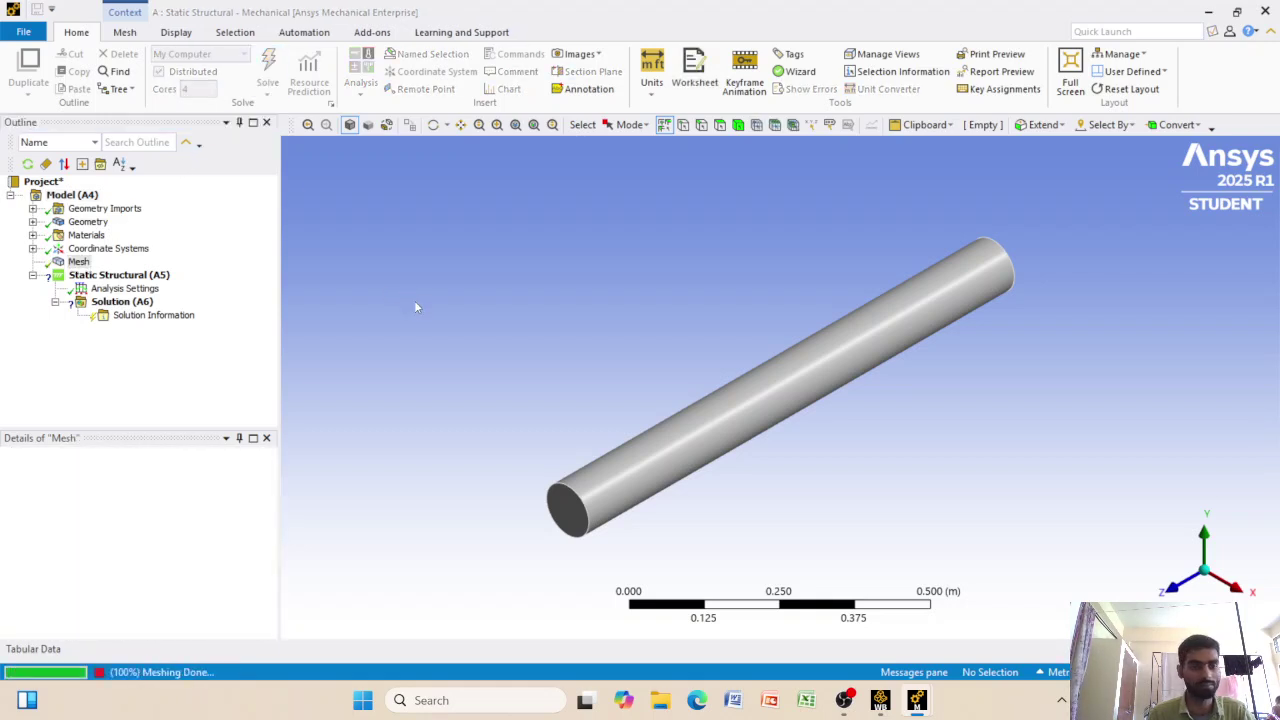
Set the mesh element size to 0.02 m and regenerate the cylinder's mesh
middle_drag(420, 366, 400, 340)
scroll(471, 375, down, 2)
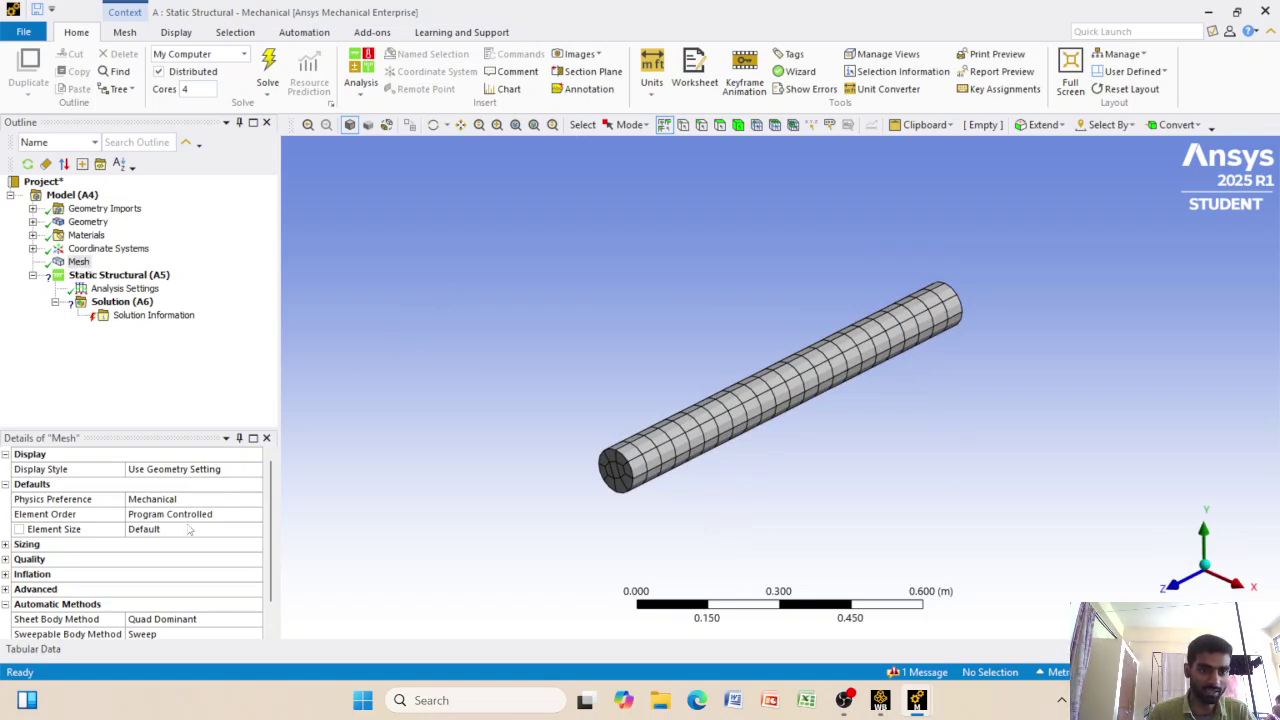
click(184, 530)
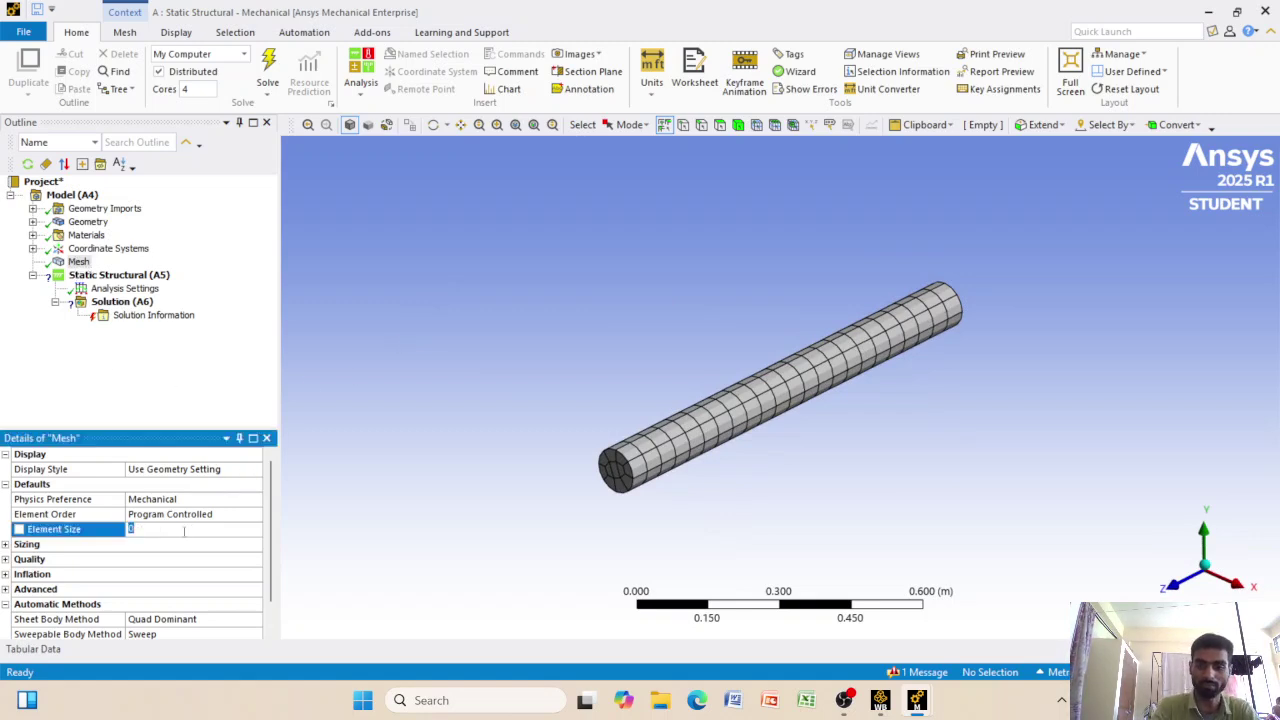
text(0)
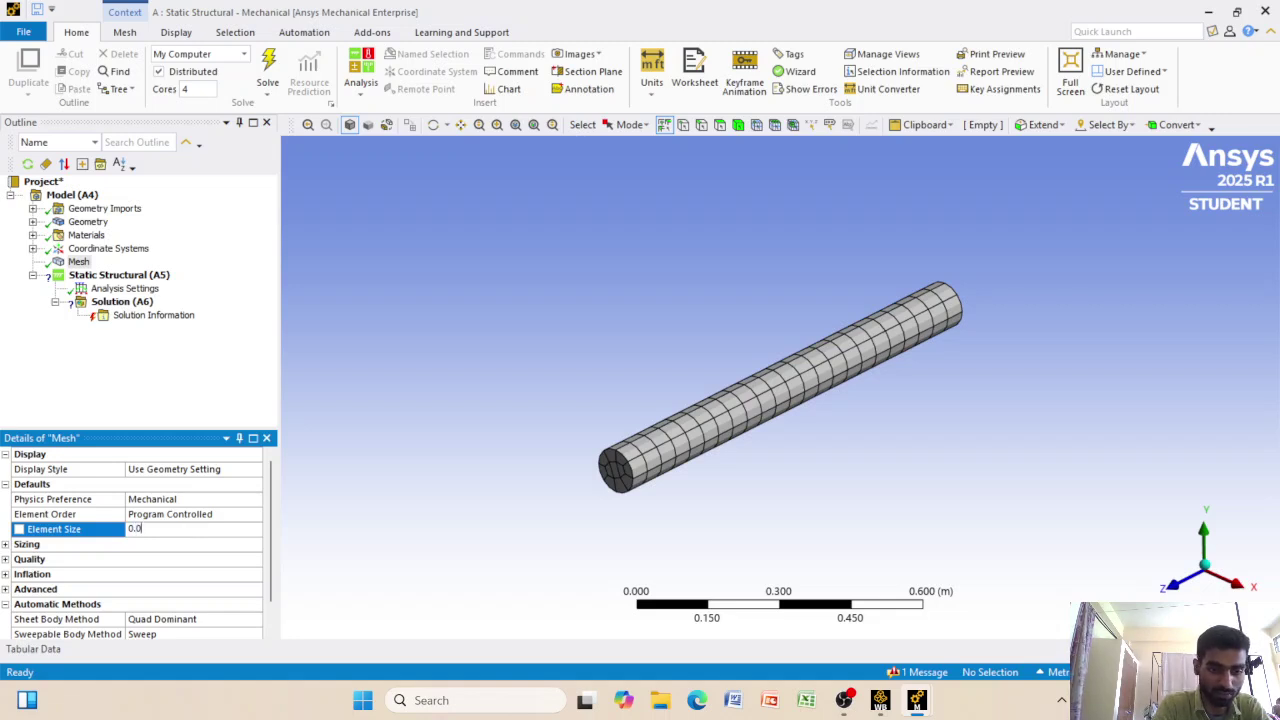
text(.02)
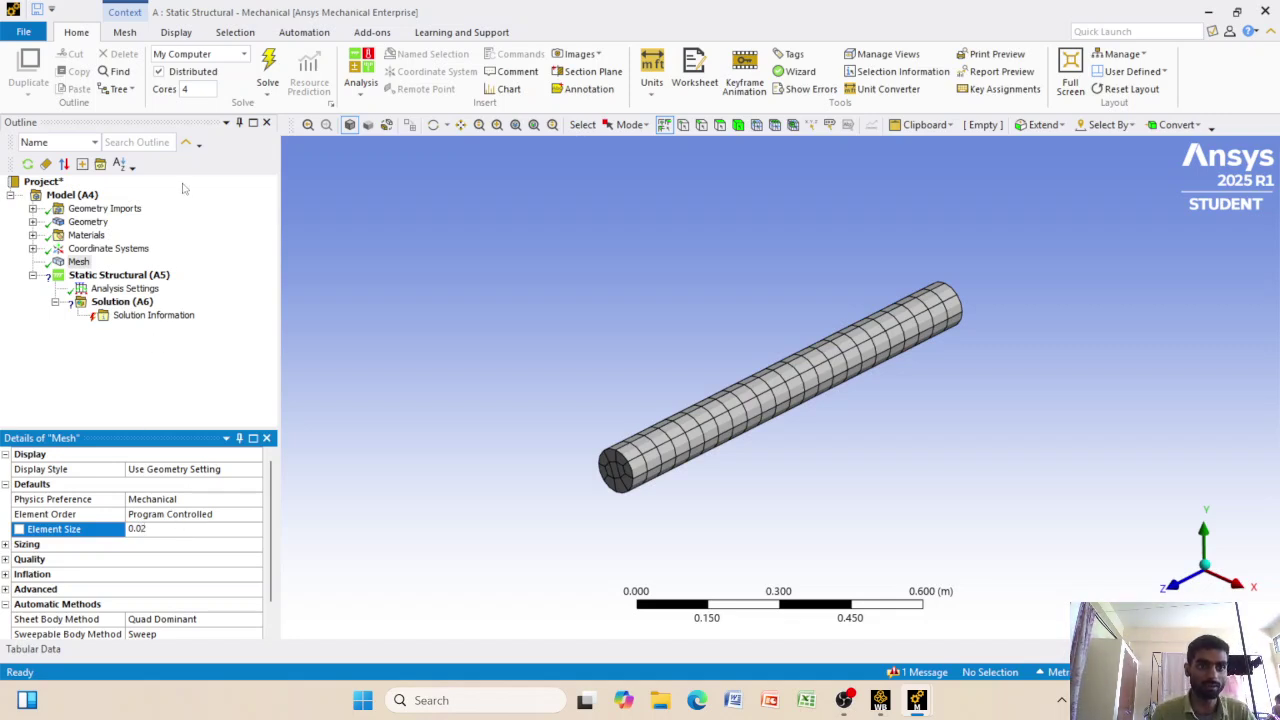
click(78, 263)
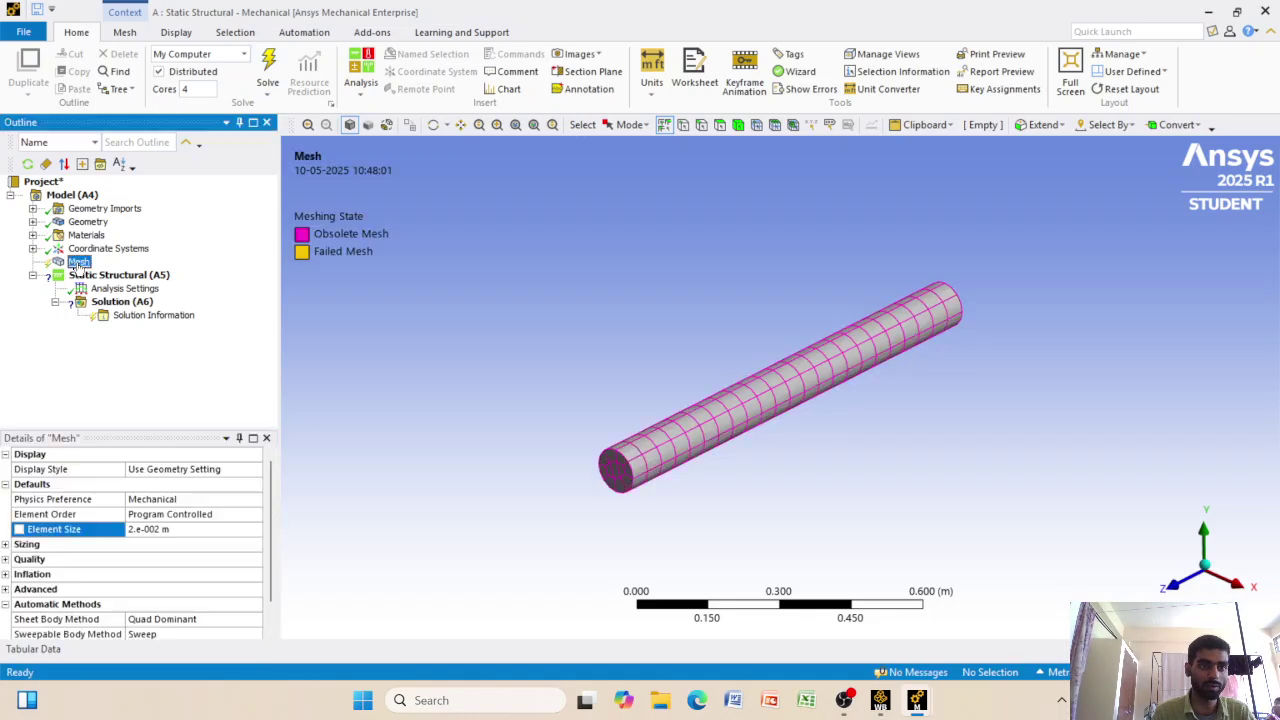
right_click(78, 264)
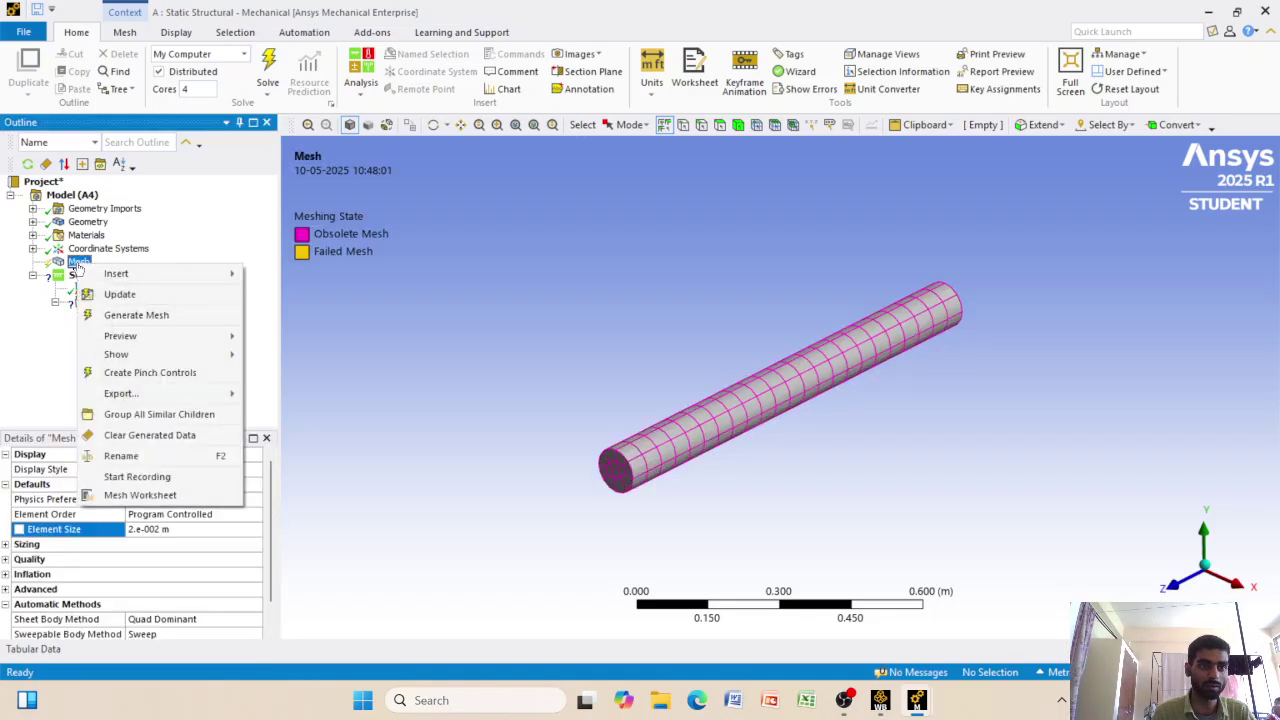
click(120, 315)
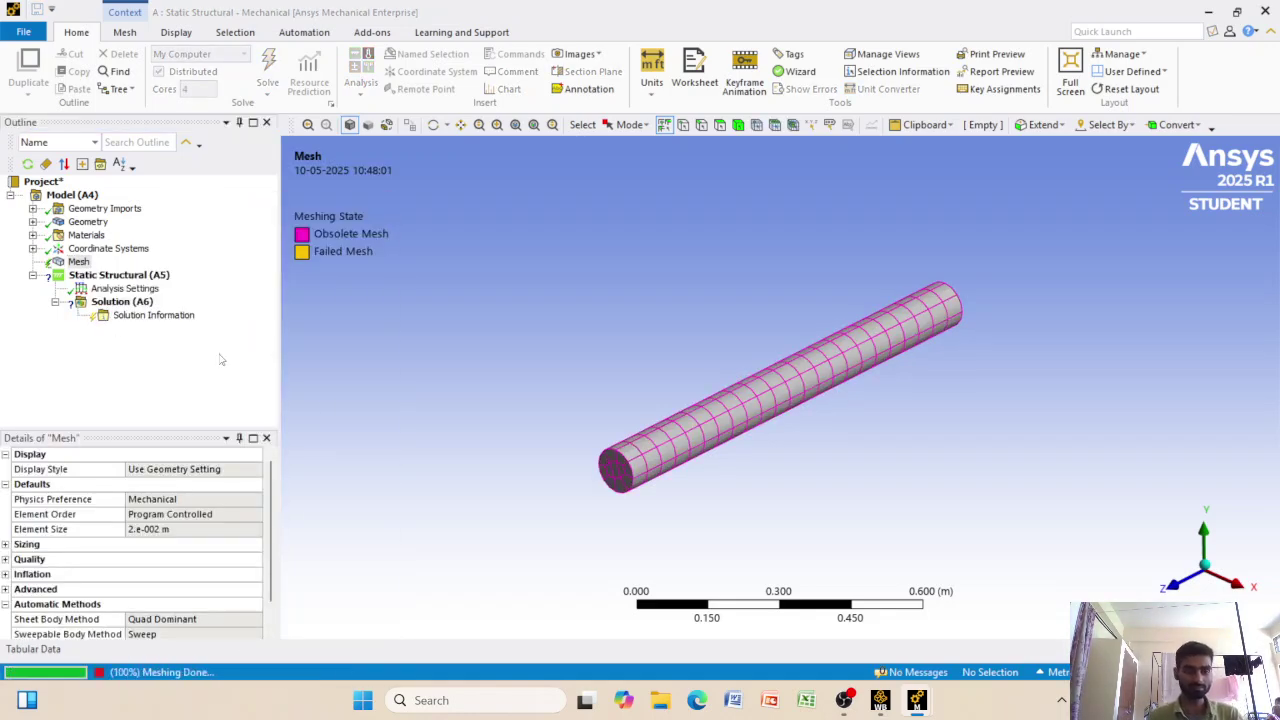
scroll(400, 420, up, 5)
scroll(438, 458, down, 3)
scroll(438, 458, up, 1)
scroll(440, 458, down, 3)
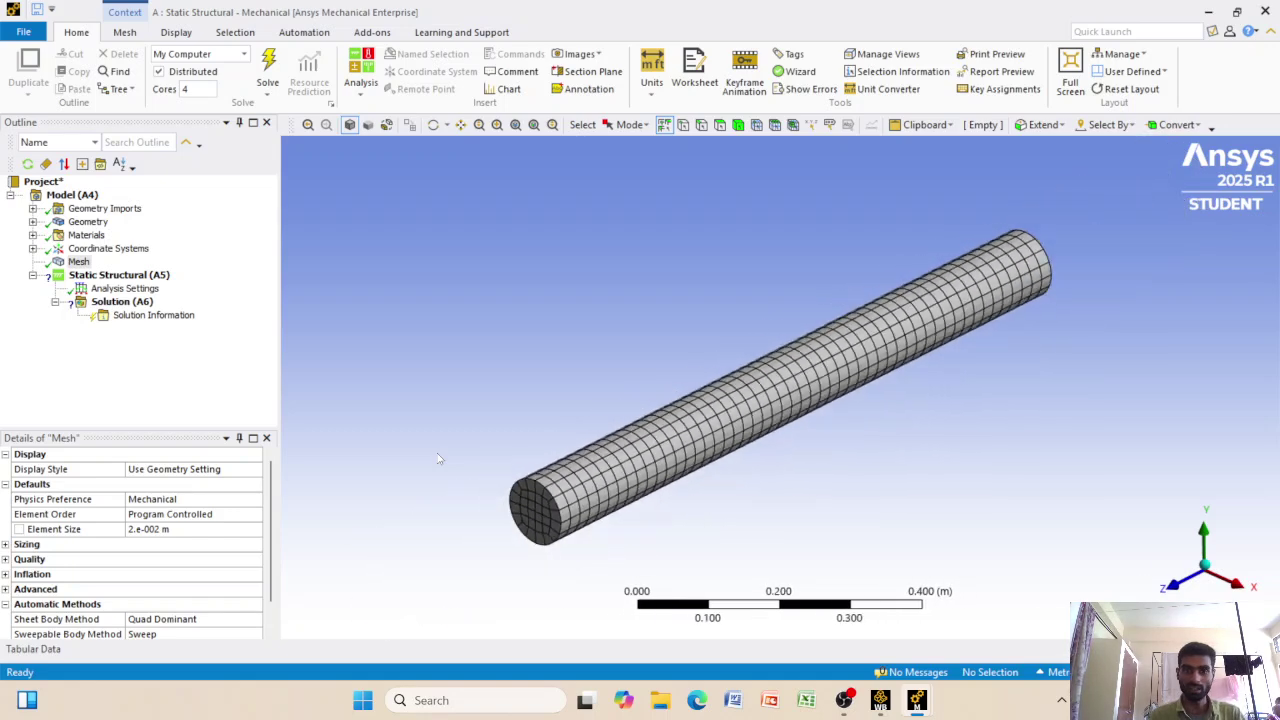
Insert a mesh Refinement scoped to the cylinder's two end faces and its curved side face
click(74, 262)
right_click(72, 262)
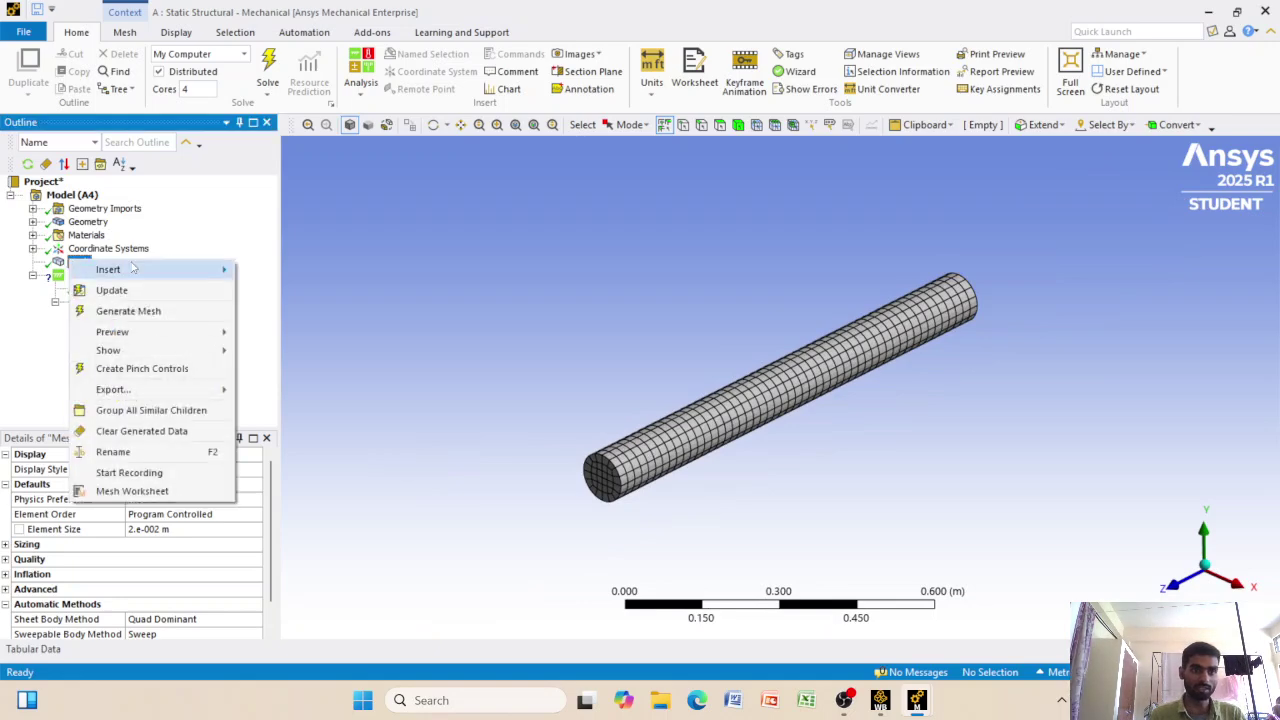
mouse_move(133, 268)
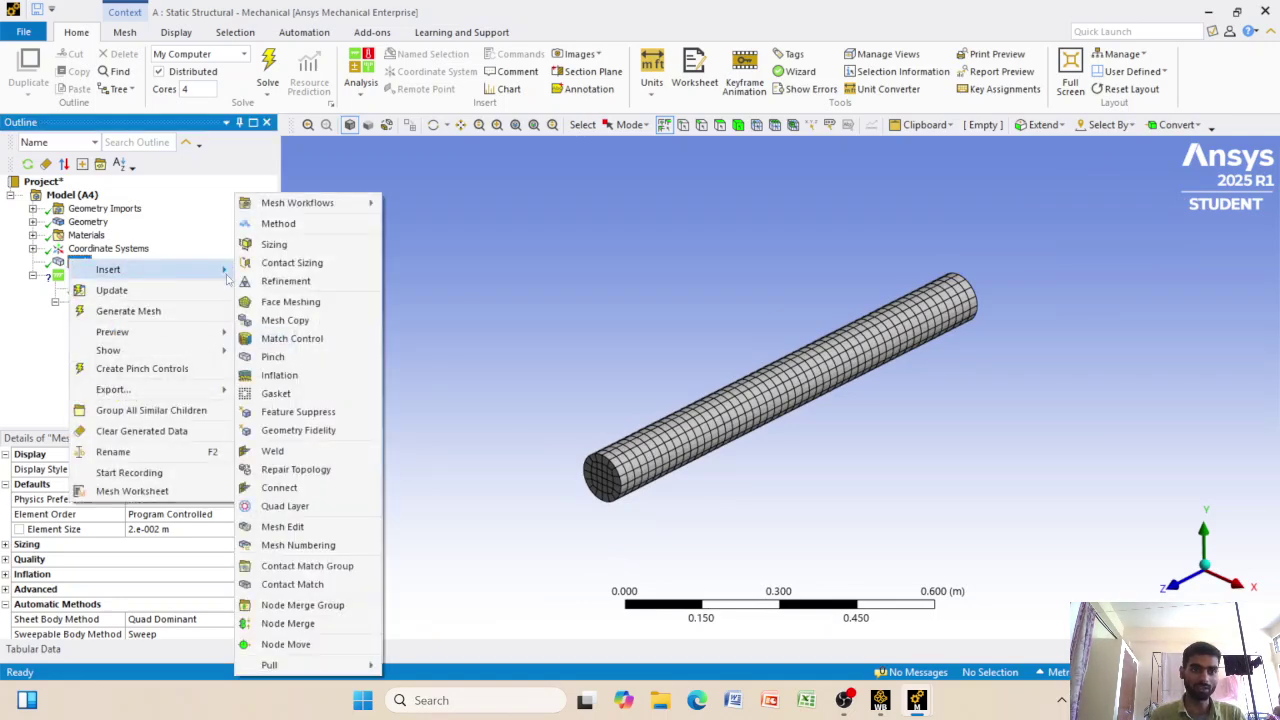
click(280, 281)
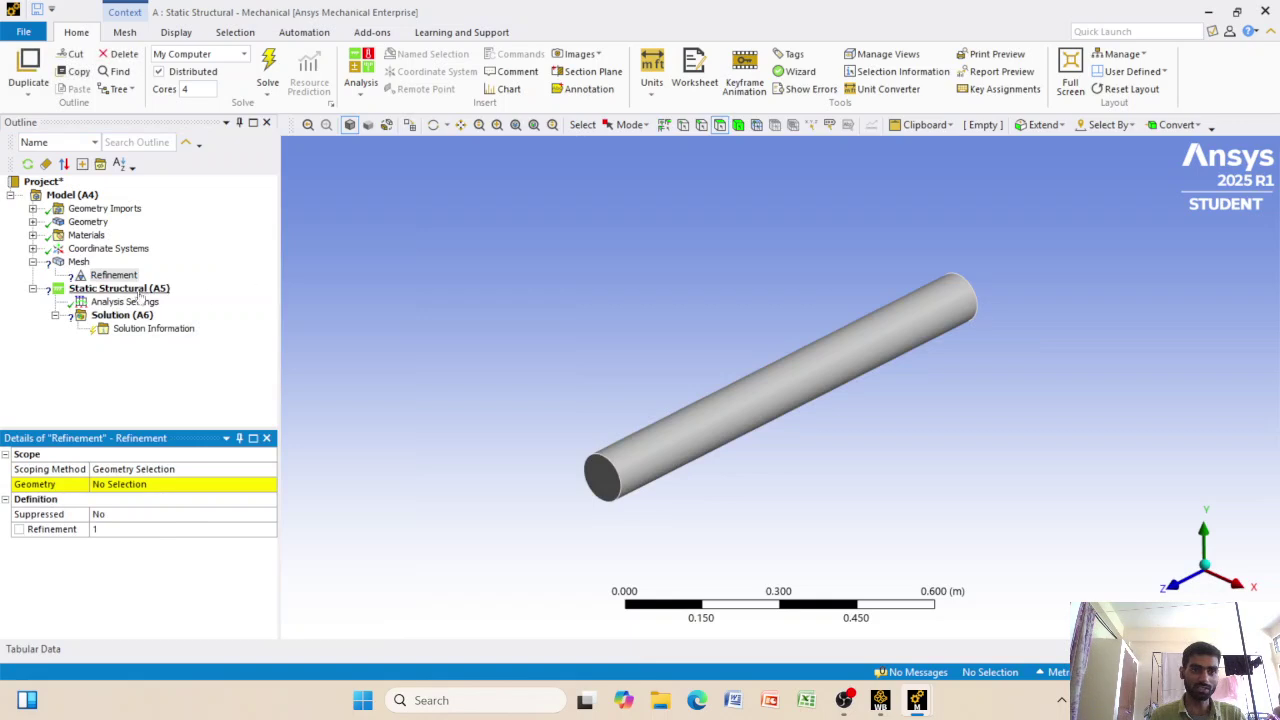
click(602, 478)
ctrl+click(642, 446)
mouse_move(860, 460)
middle_down()
mouse_move(717, 486)
mouse_move(868, 365)
middle_up()
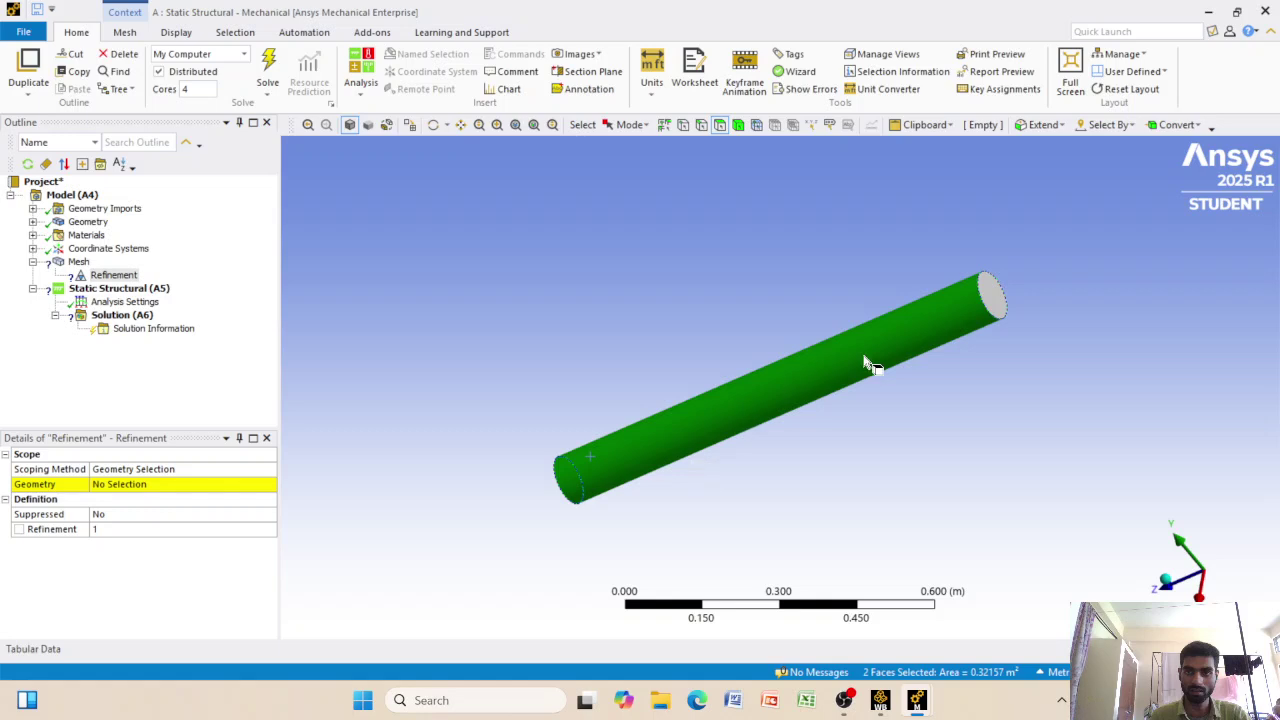
ctrl+click(995, 300)
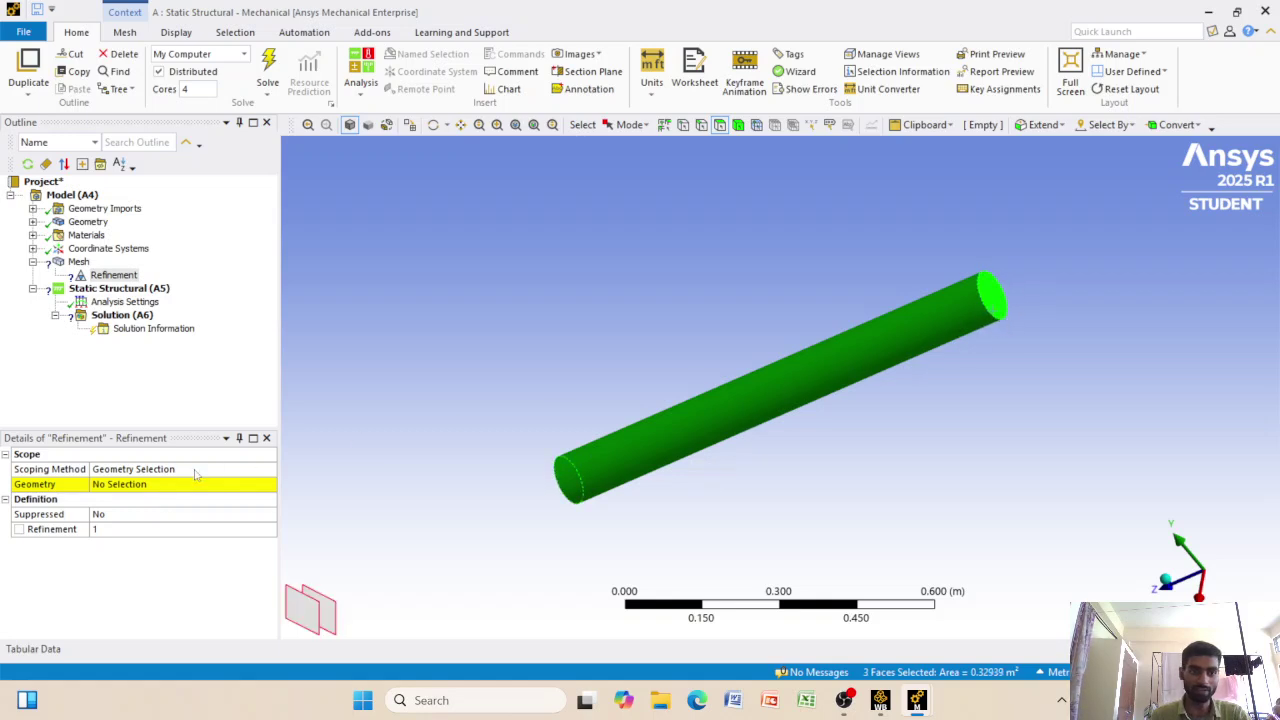
click(118, 486)
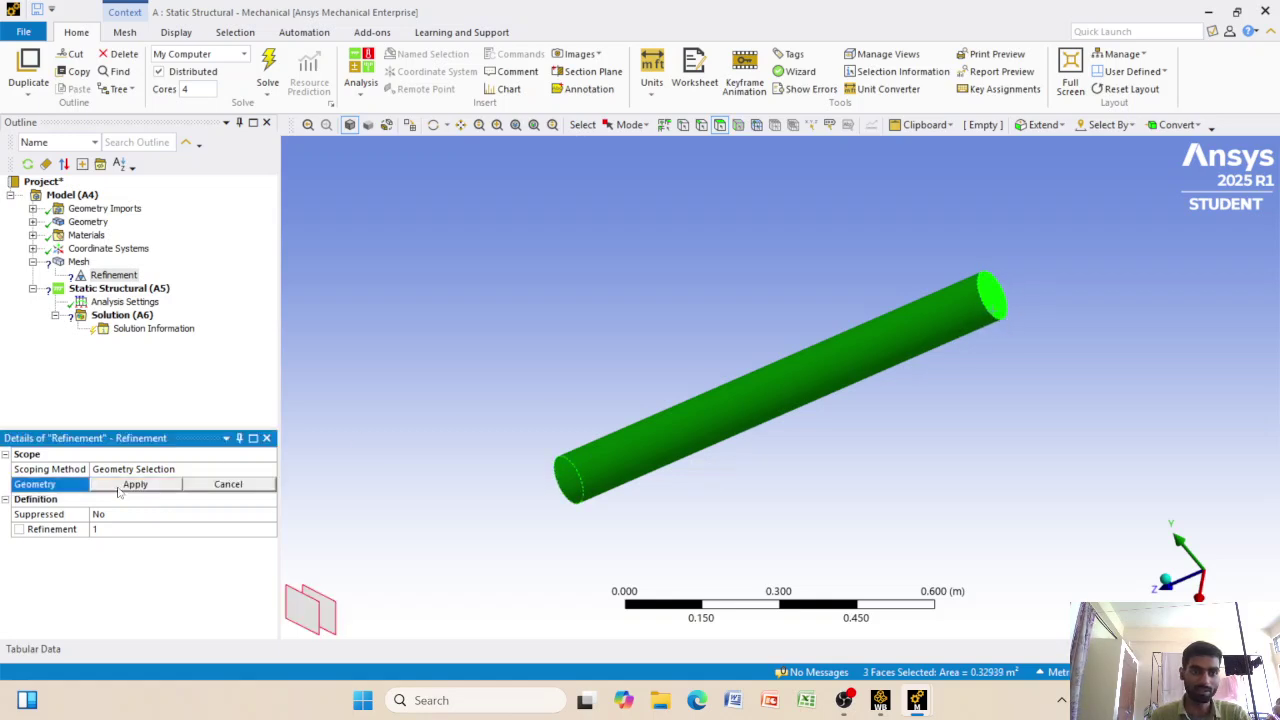
click(120, 486)
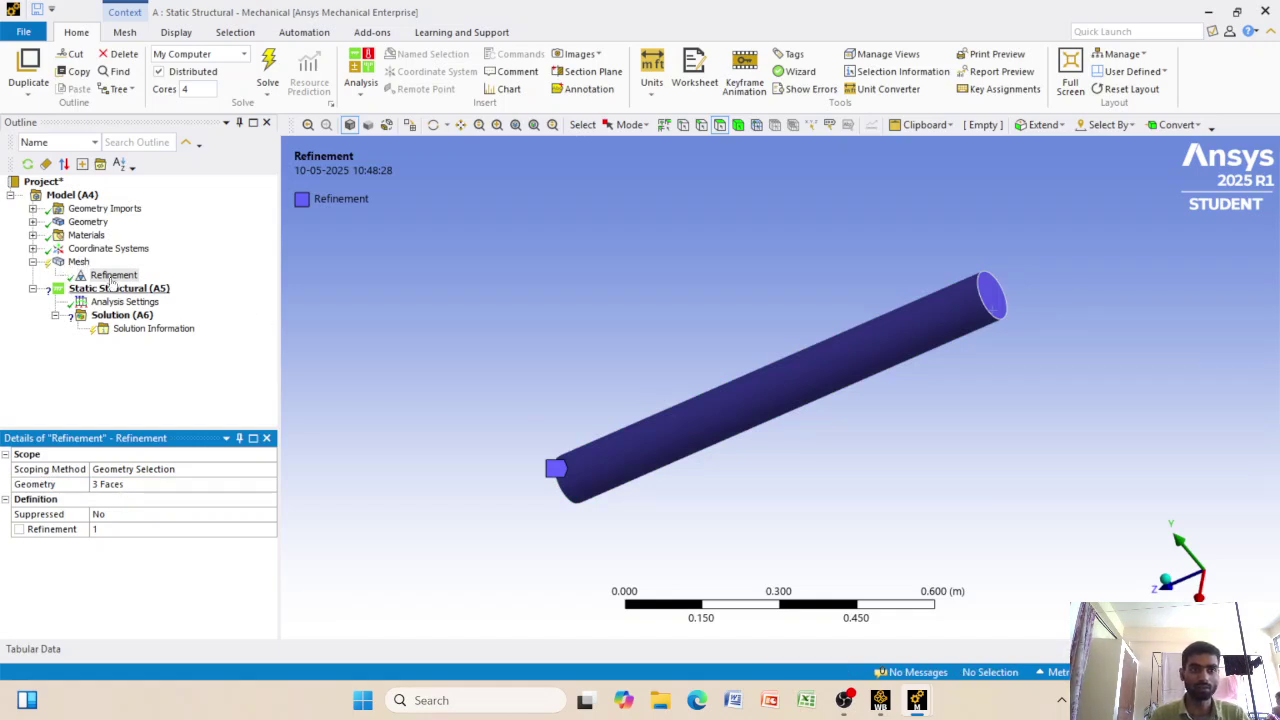
Regenerate the mesh with the refinement applied and inspect the elements along the cylinder
mouse_move(428, 309)
middle_down()
mouse_move(500, 314)
mouse_move(606, 354)
middle_up()
click(80, 261)
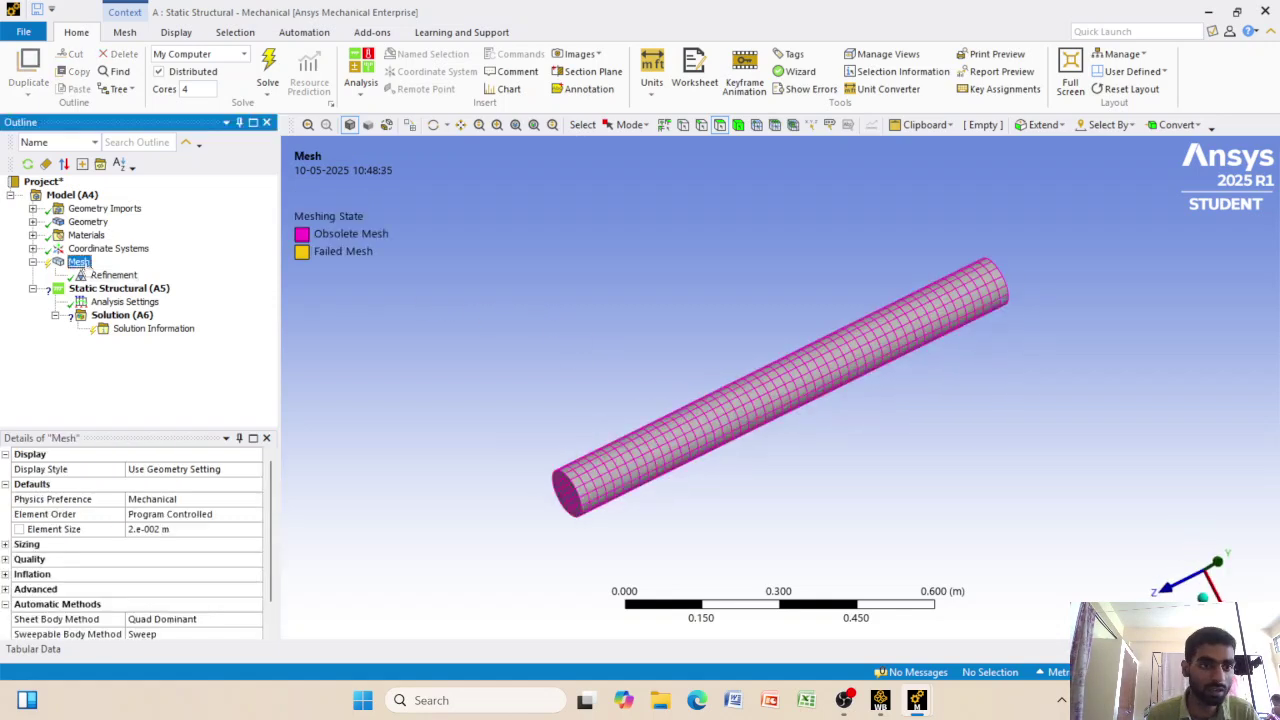
right_click(87, 263)
click(112, 315)
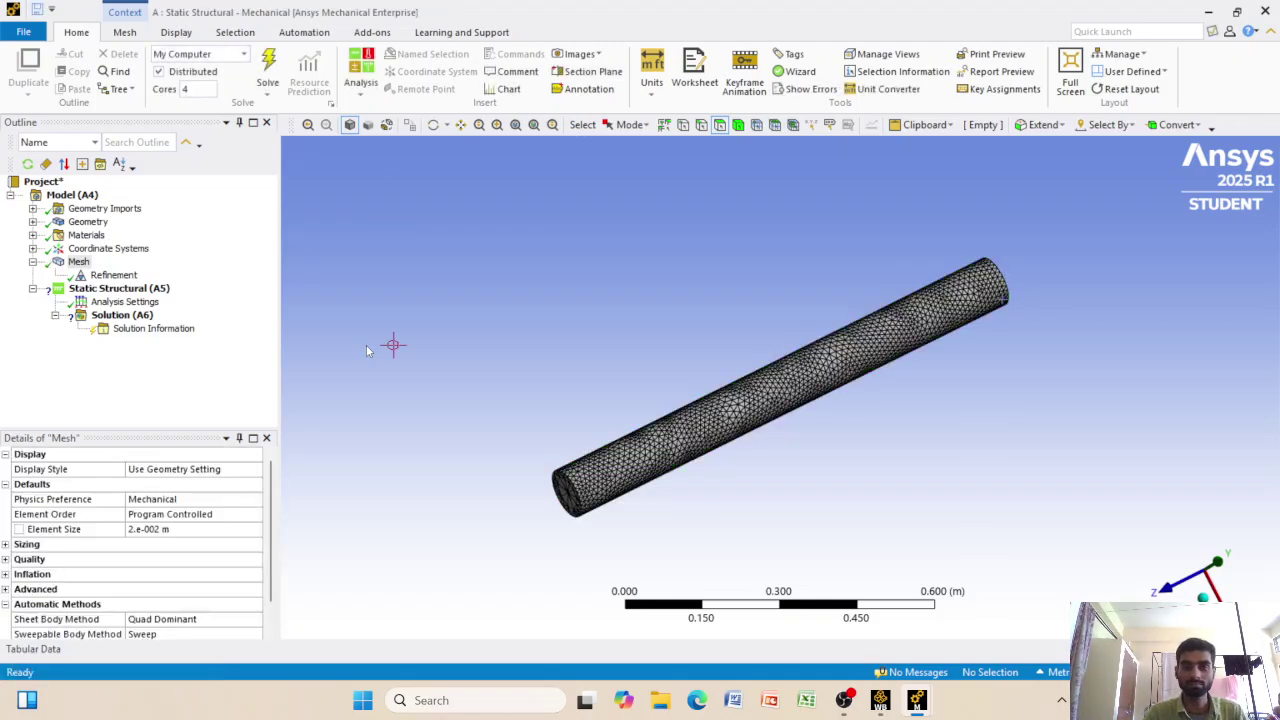
scroll(571, 485, up, 5)
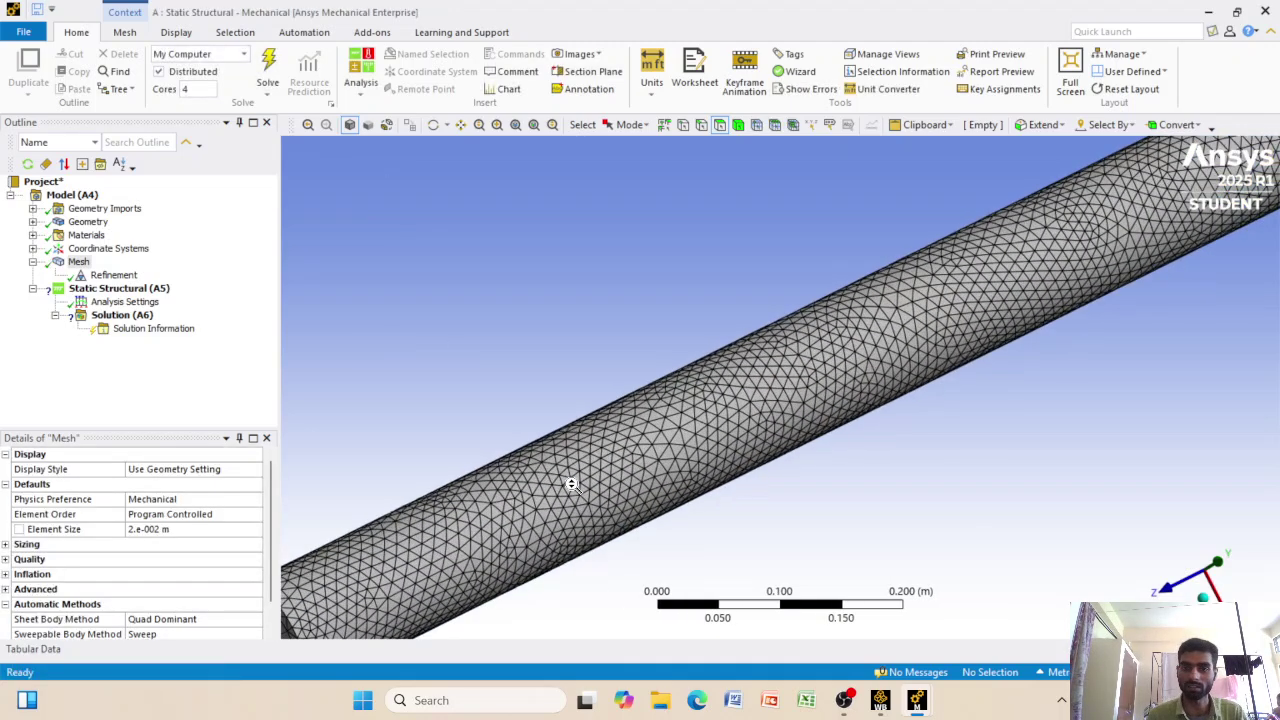
scroll(571, 485, down, 4)
scroll(571, 485, up, 6)
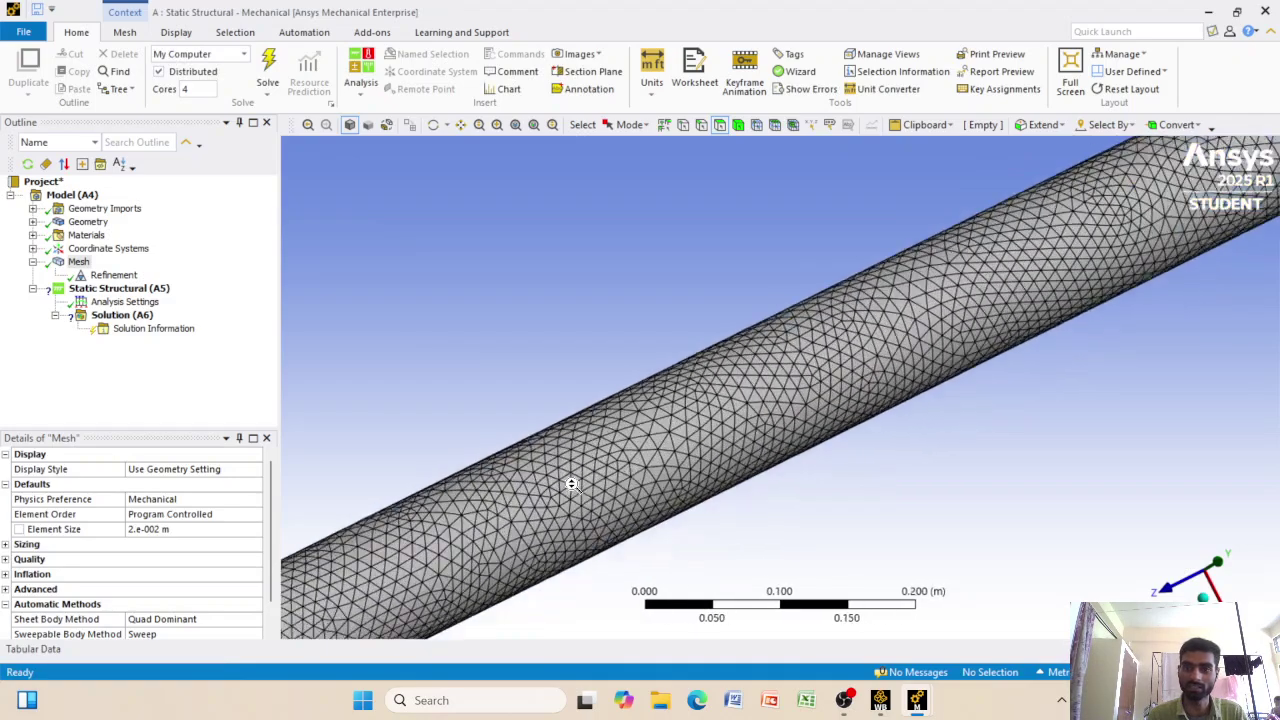
scroll(571, 485, down, 5)
middle_drag(451, 423, 388, 388)
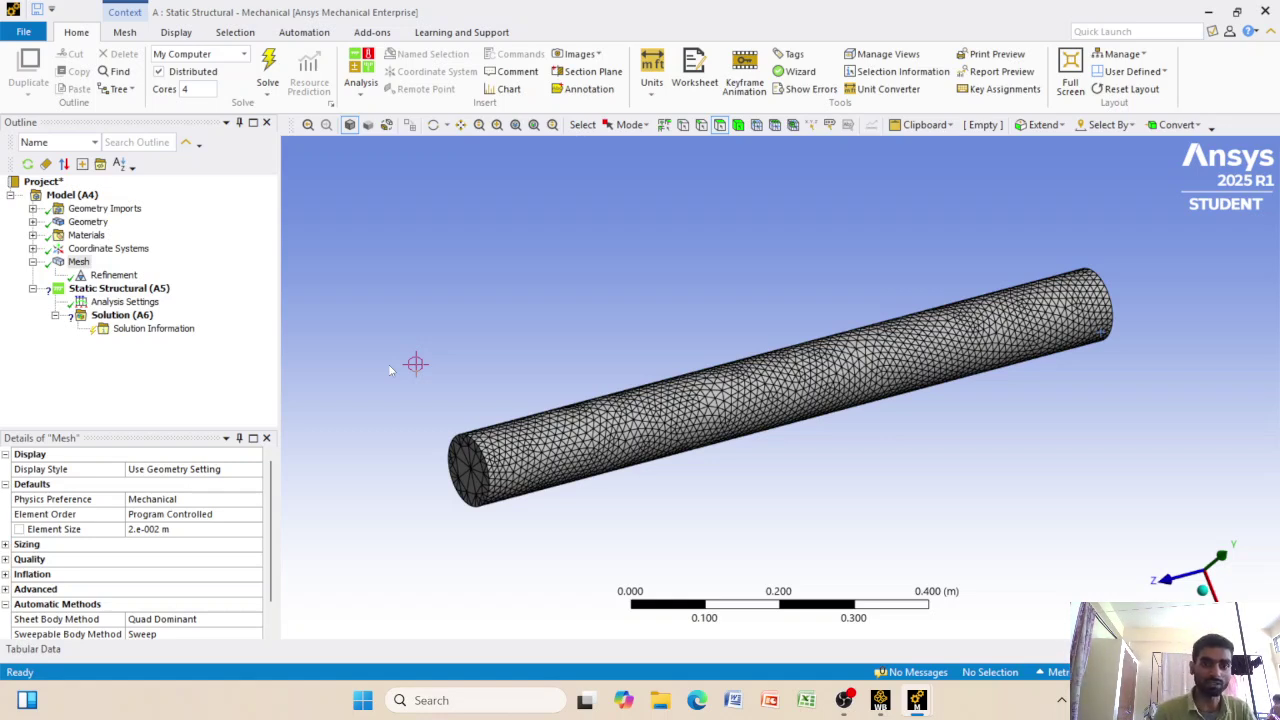
Add a Fixed Support to the static structural analysis on the cylinder's end face toward the positive Z direction
click(93, 288)
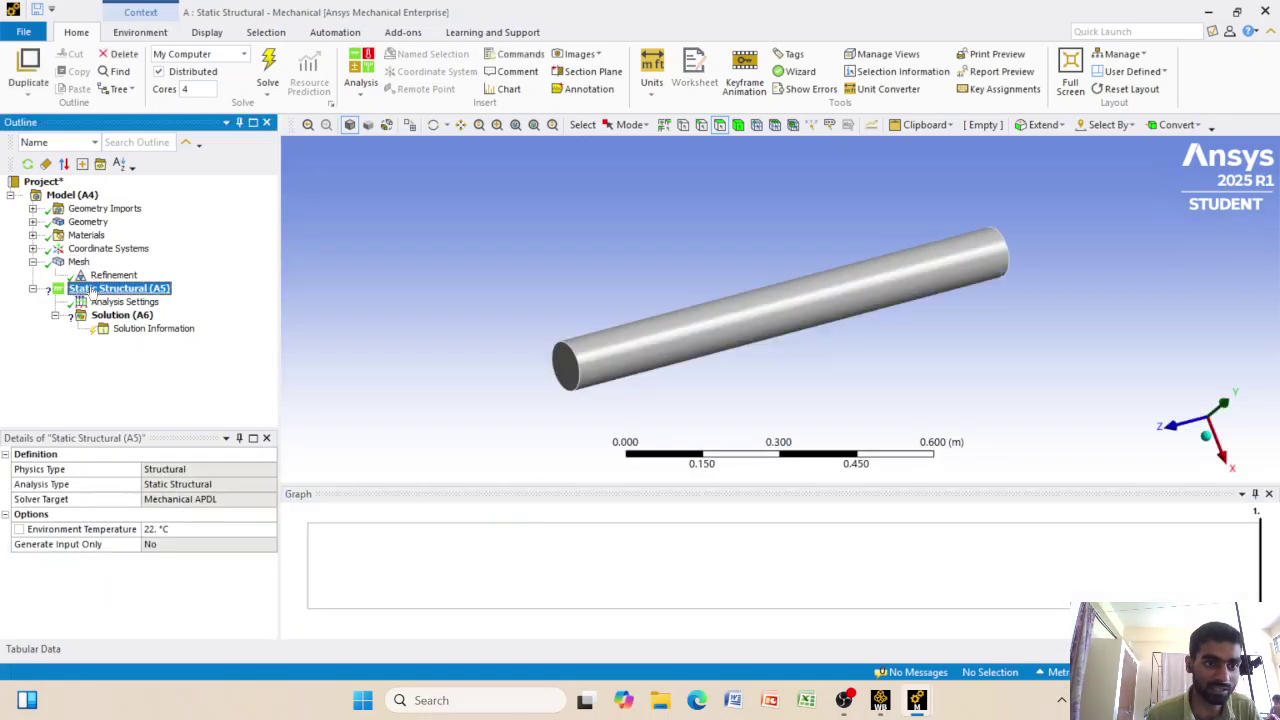
right_click(93, 290)
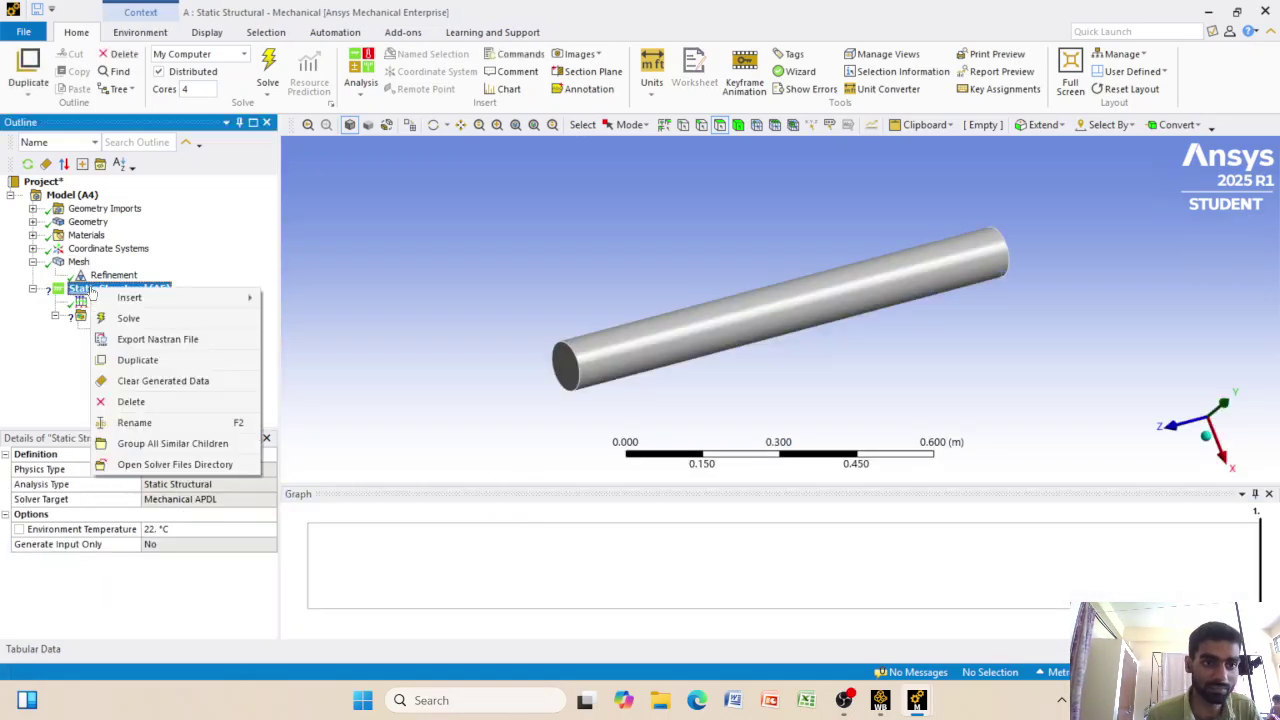
mouse_move(128, 302)
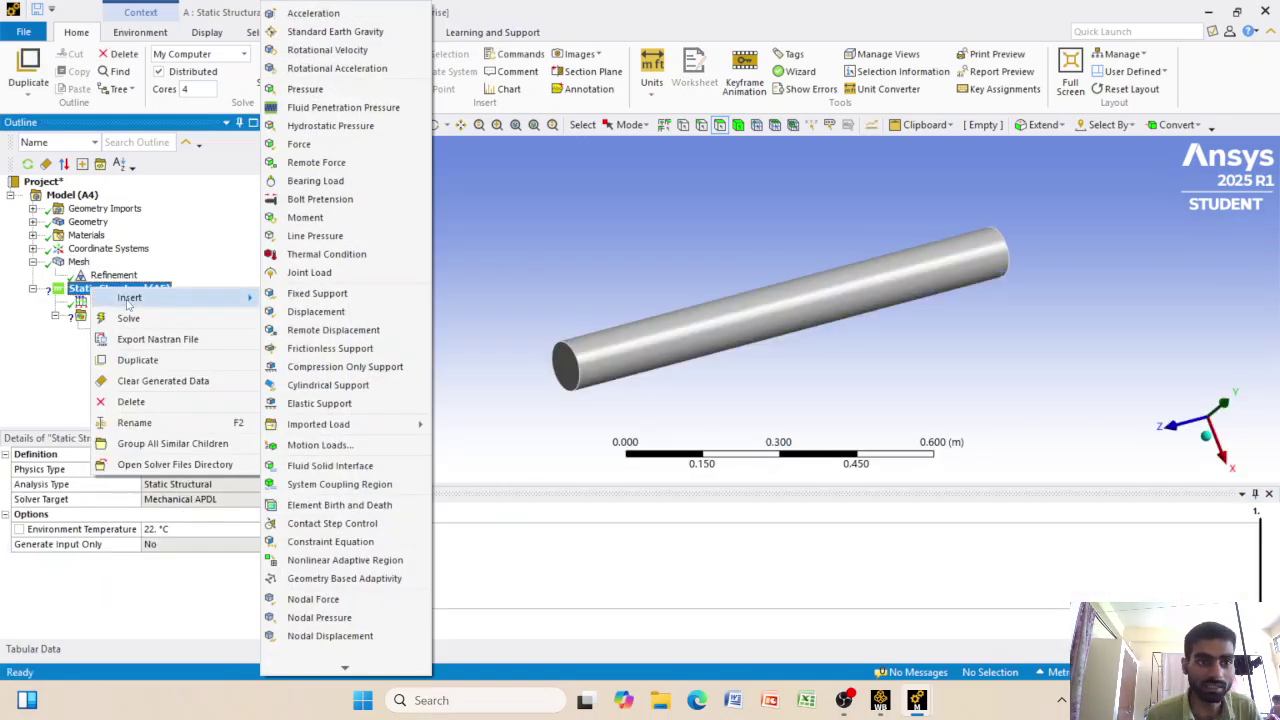
click(287, 299)
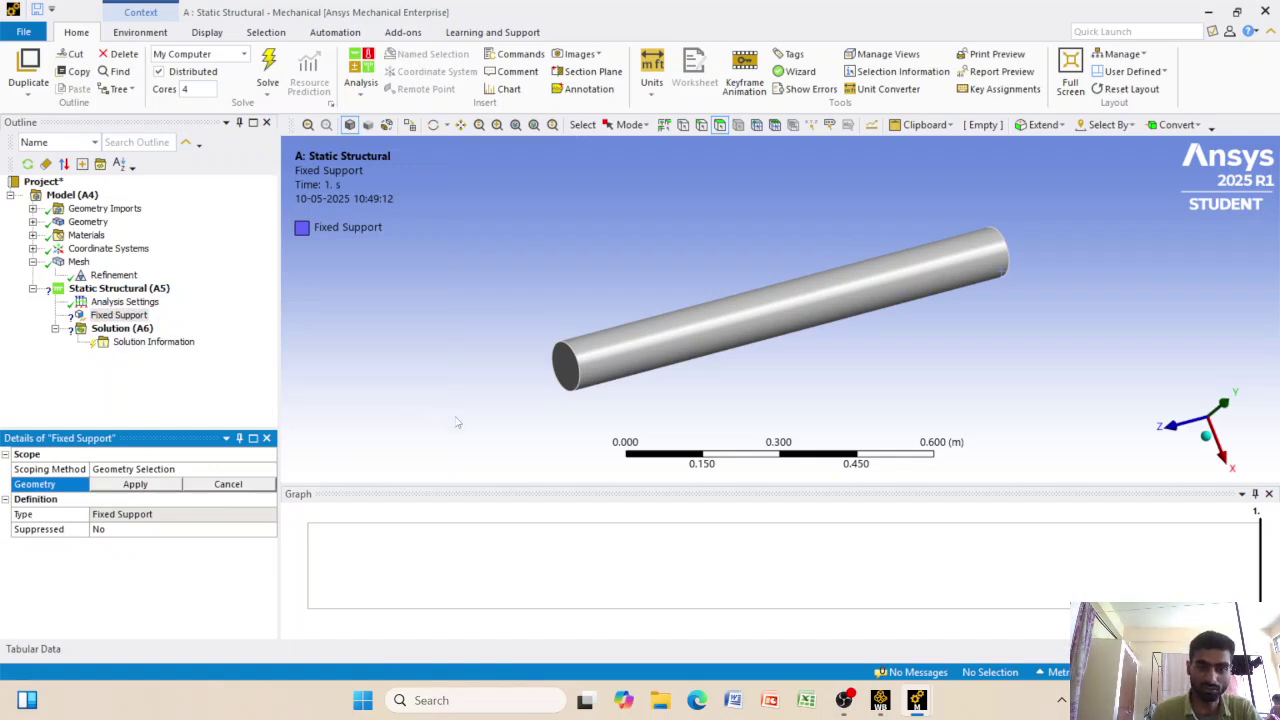
click(562, 370)
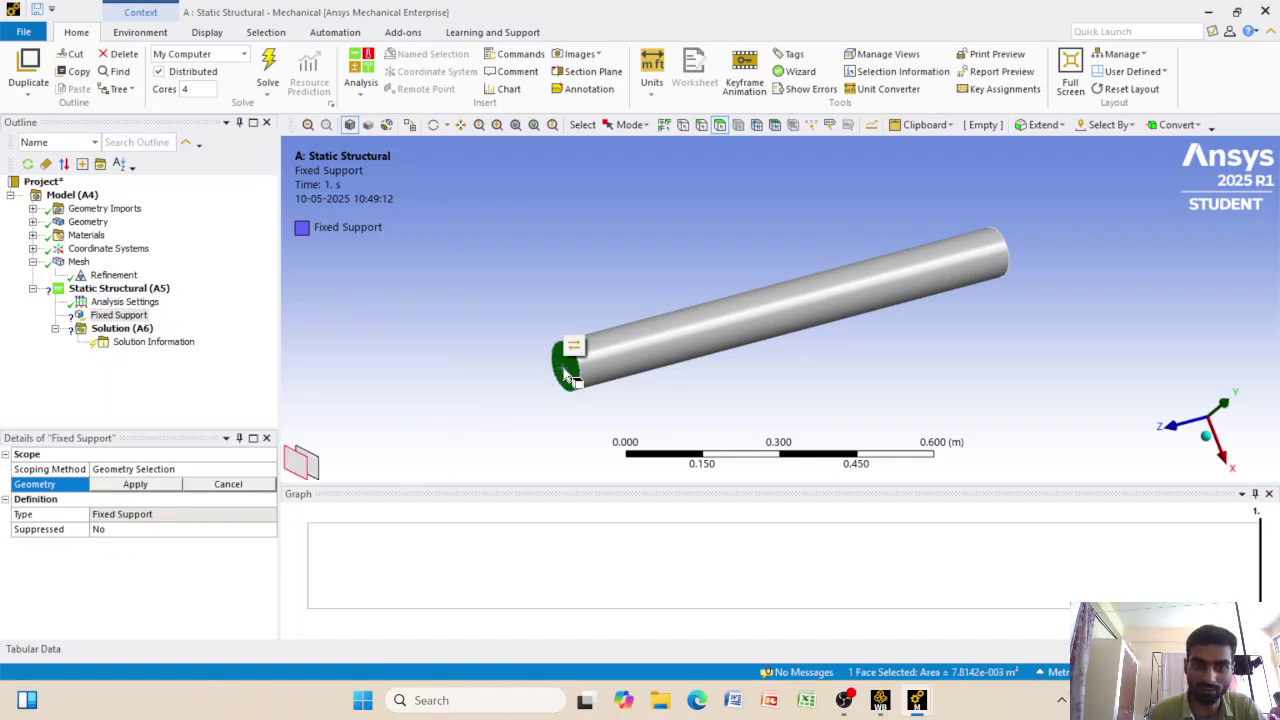
click(153, 485)
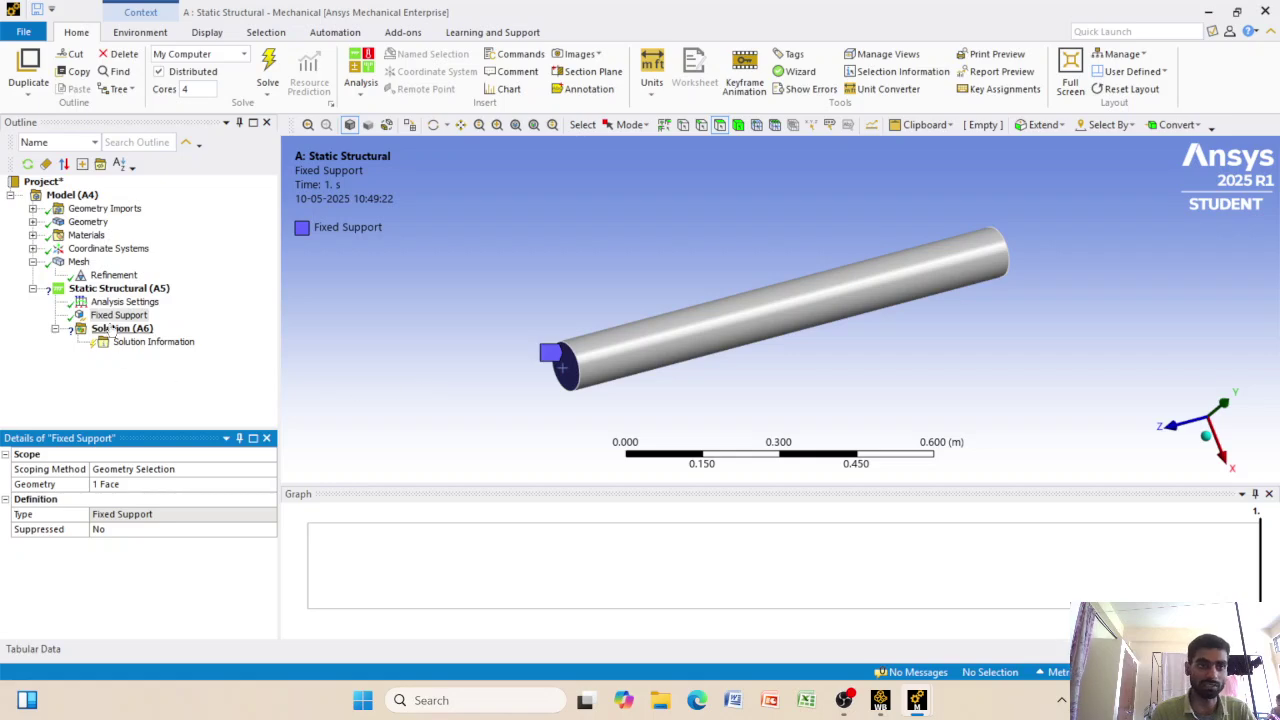
Add a Moment load scoped to the circular edge at the cylinder's end opposite the fixed support
click(118, 289)
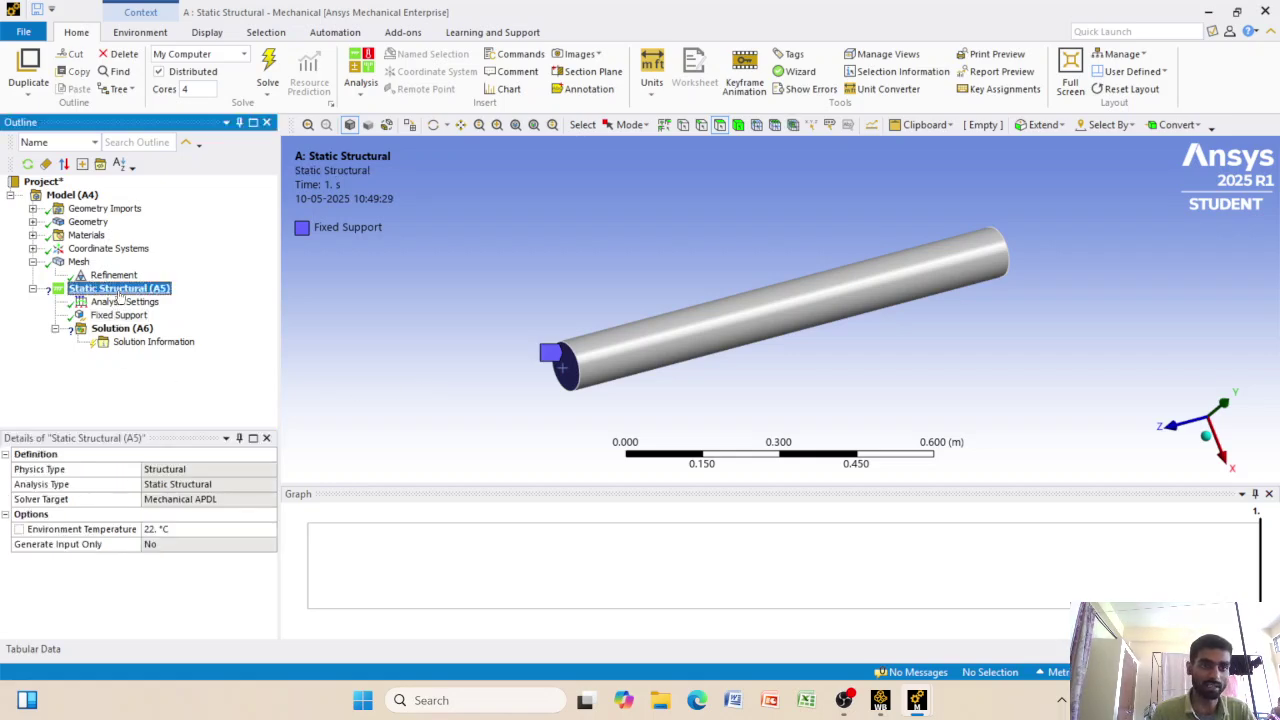
right_click(119, 290)
mouse_move(183, 312)
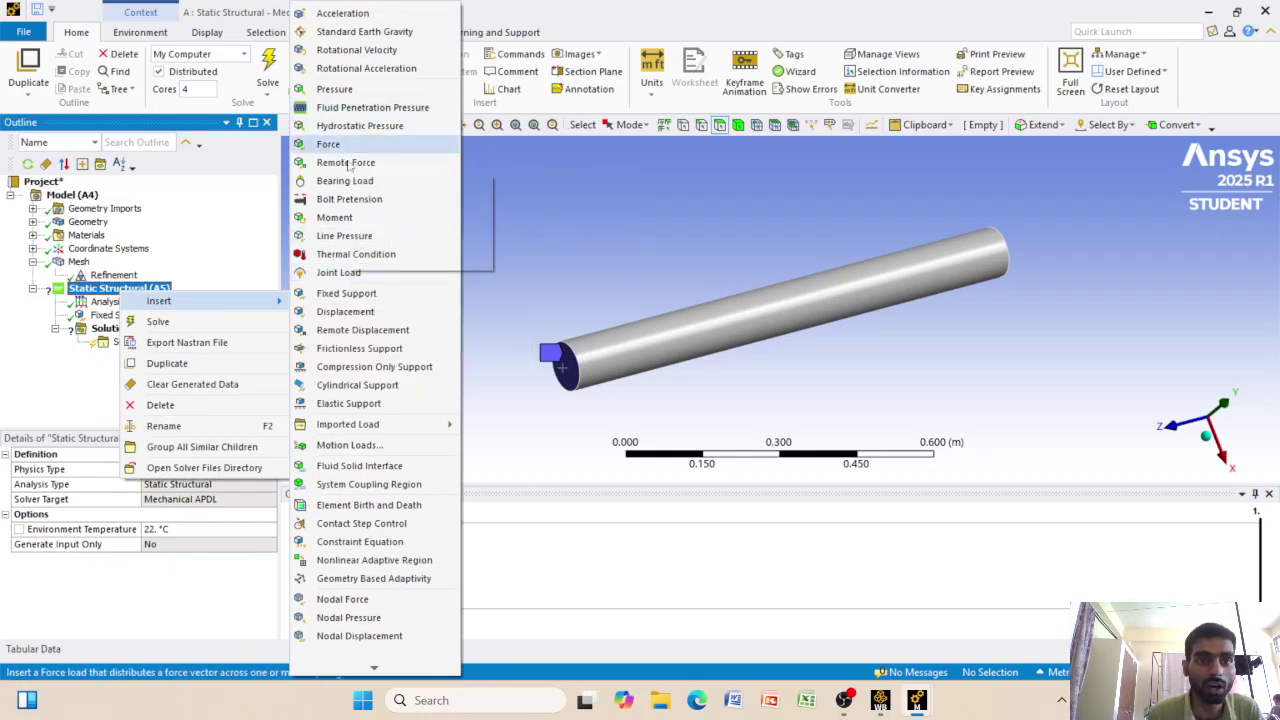
click(335, 218)
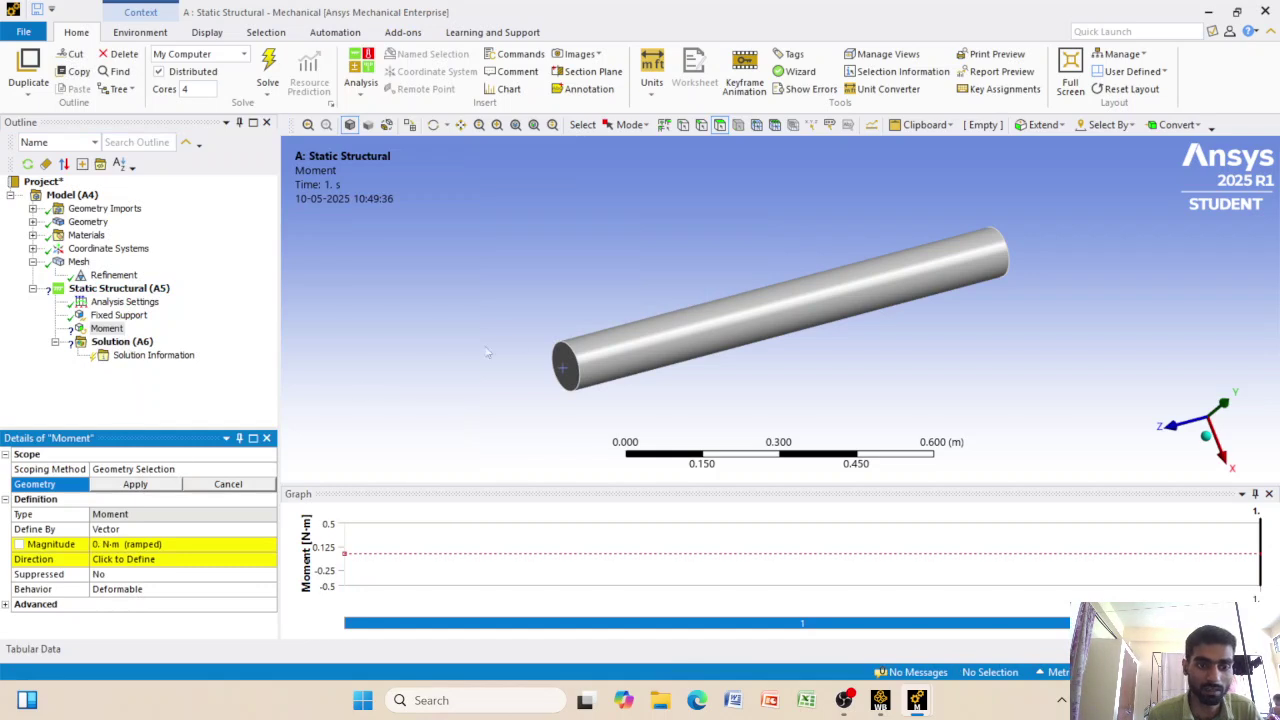
mouse_move(871, 238)
middle_down()
mouse_move(766, 283)
mouse_move(909, 260)
mouse_move(842, 242)
middle_up()
click(701, 124)
click(1010, 271)
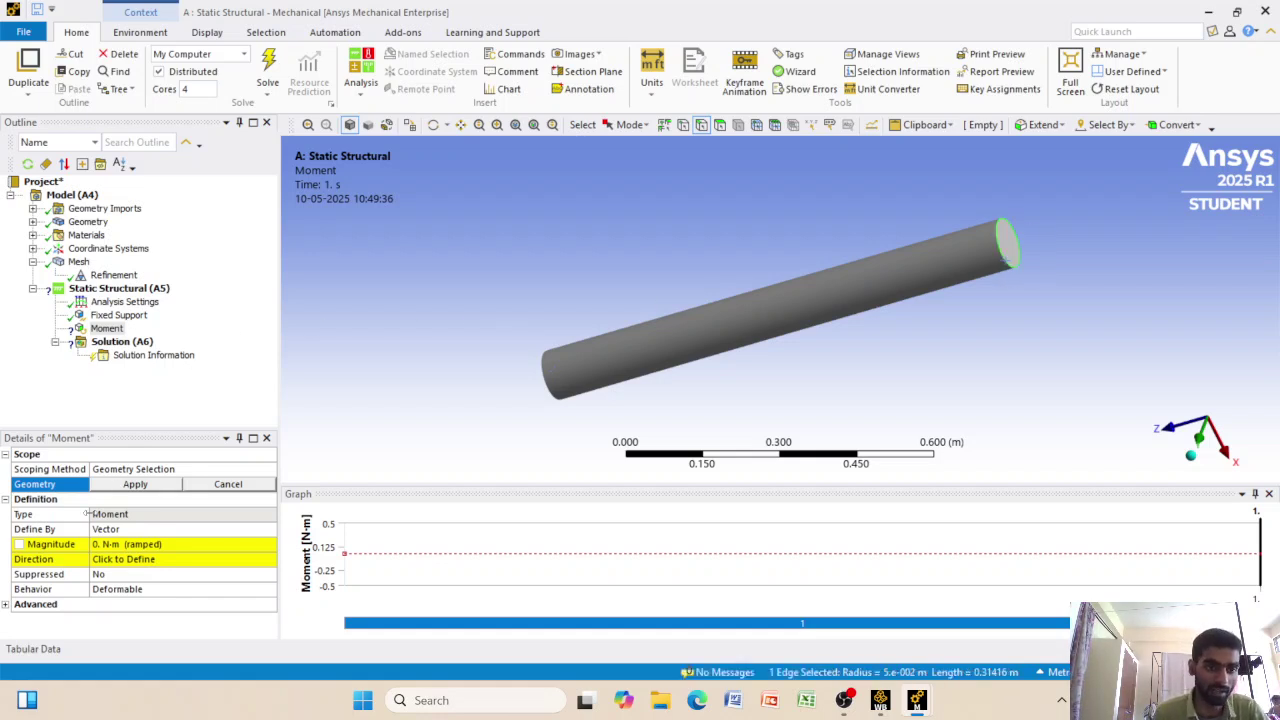
click(134, 484)
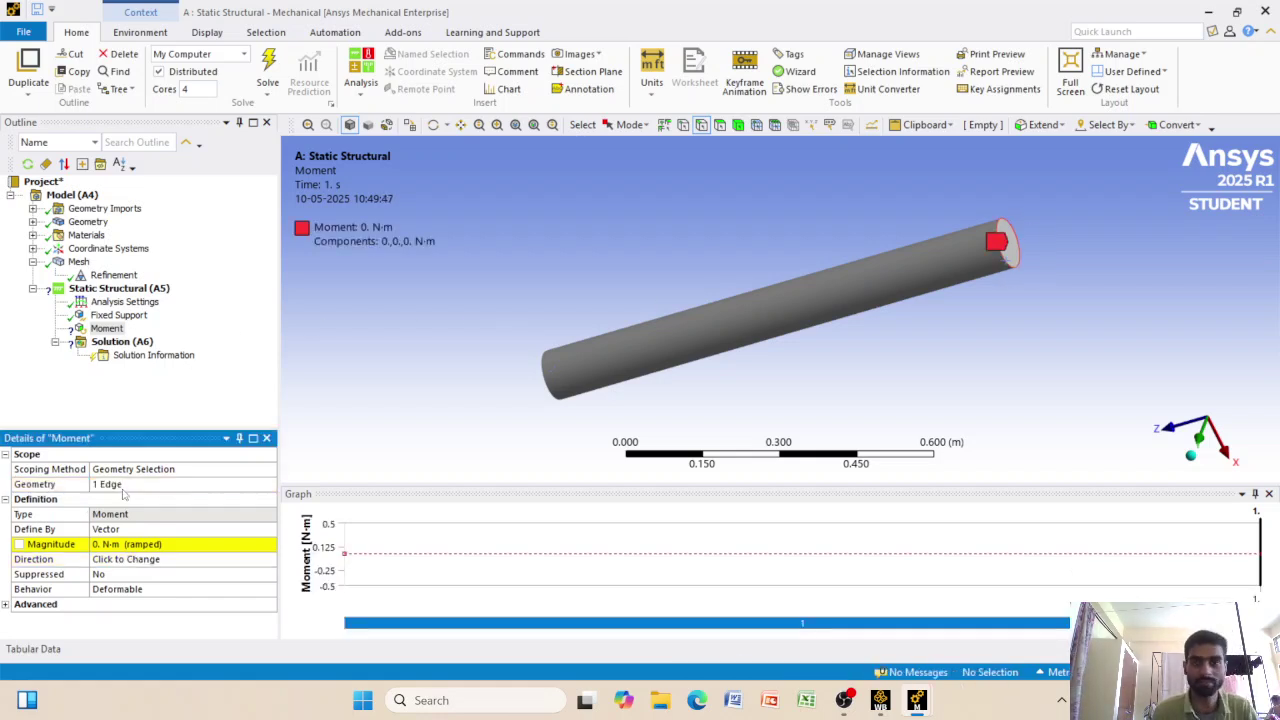
Change the moment's definition to Components
middle_drag(400, 354, 430, 360)
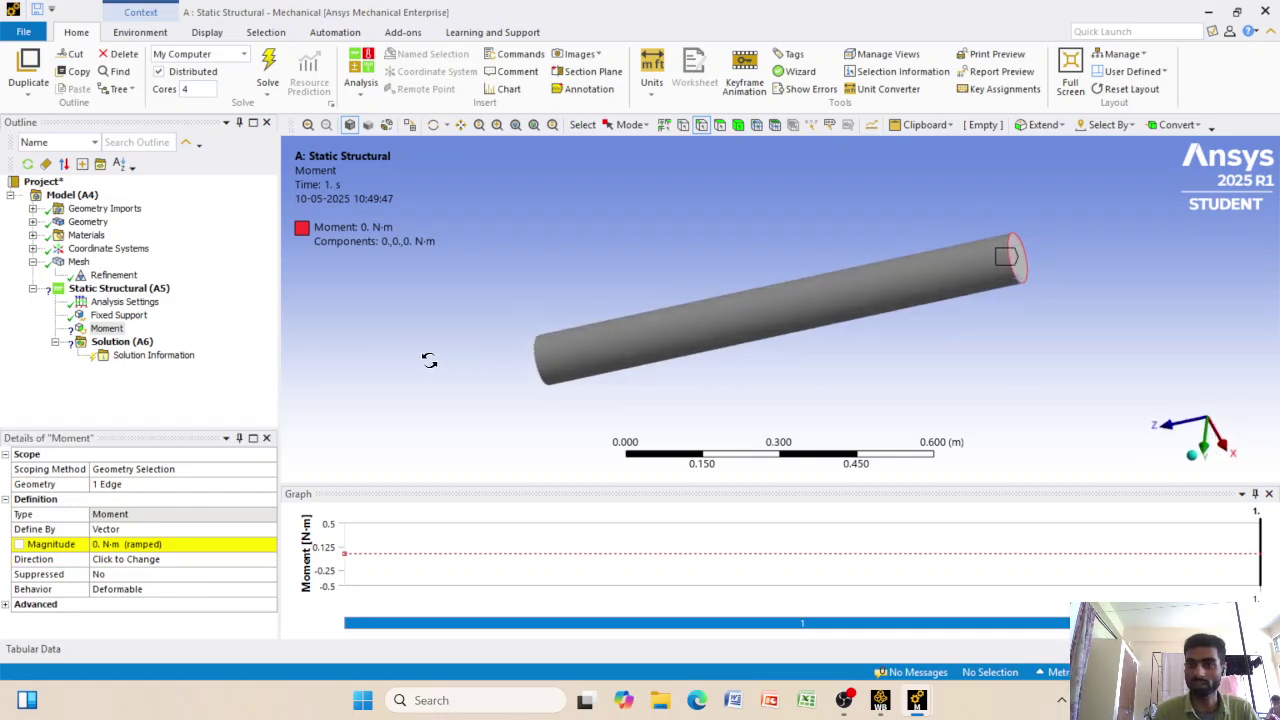
click(145, 529)
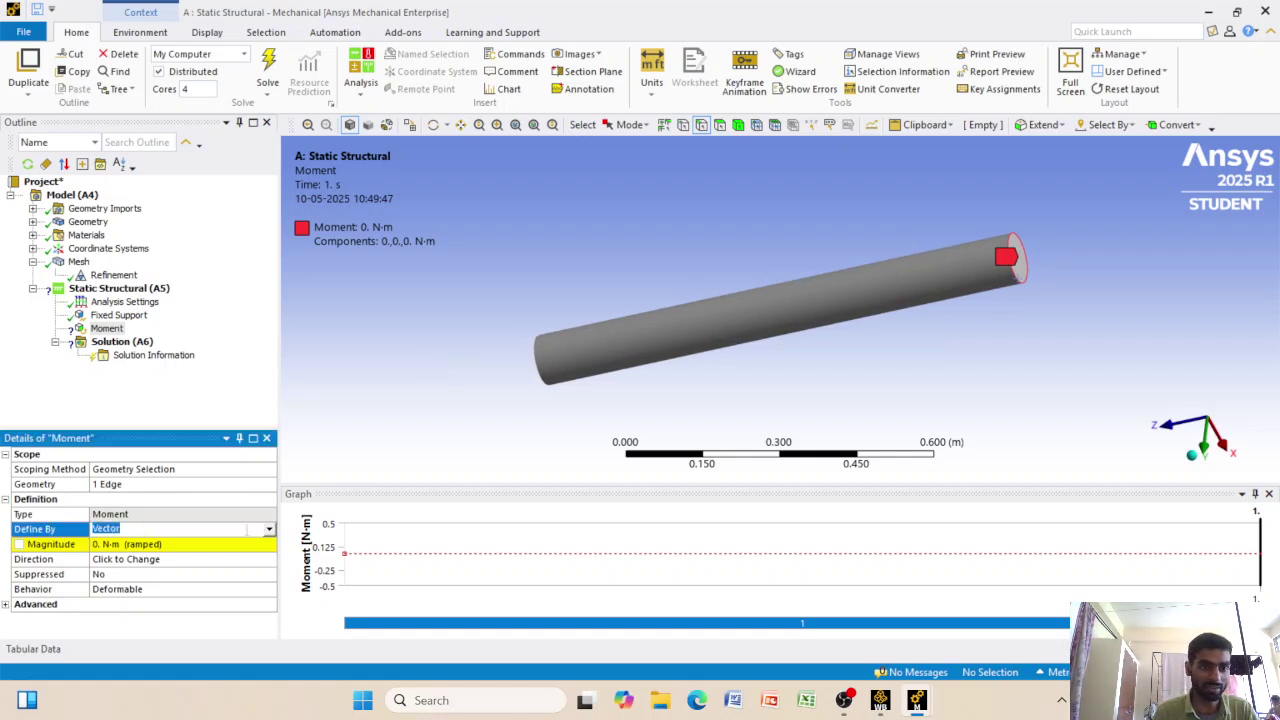
click(268, 529)
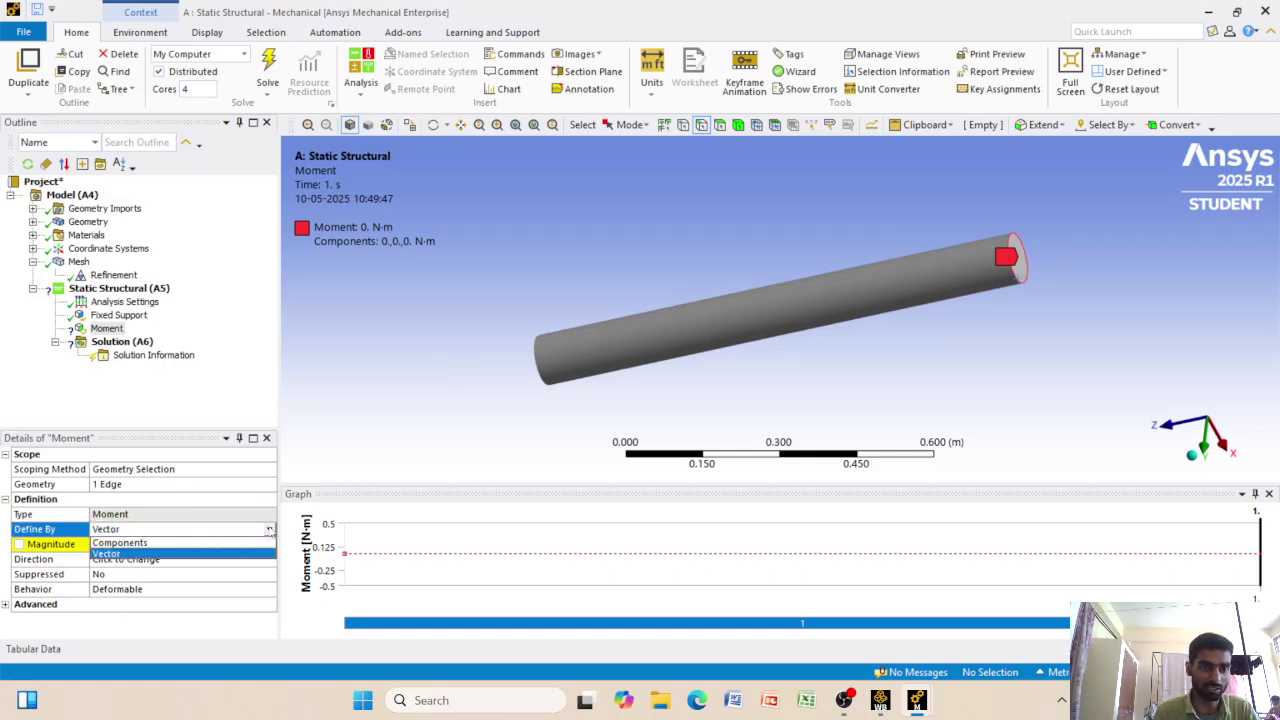
click(218, 543)
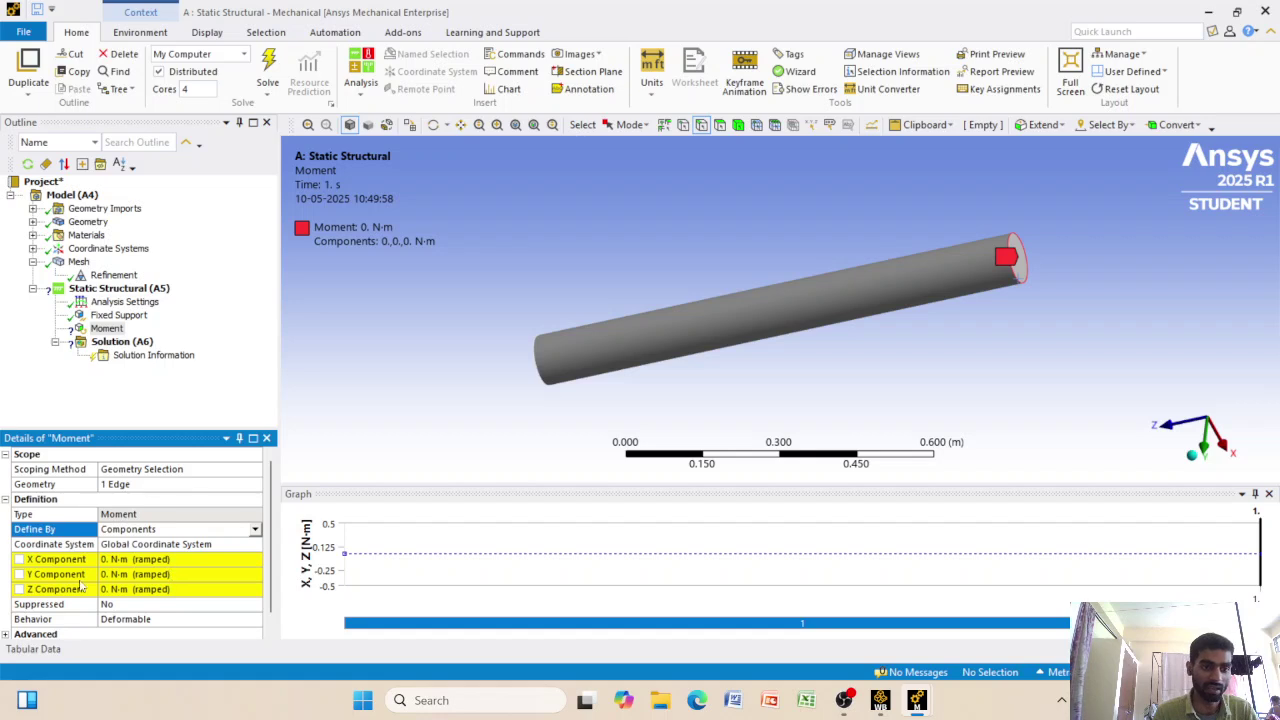
Set the moment's Z Component to -30 N·m, leaving the other components at zero
click(178, 590)
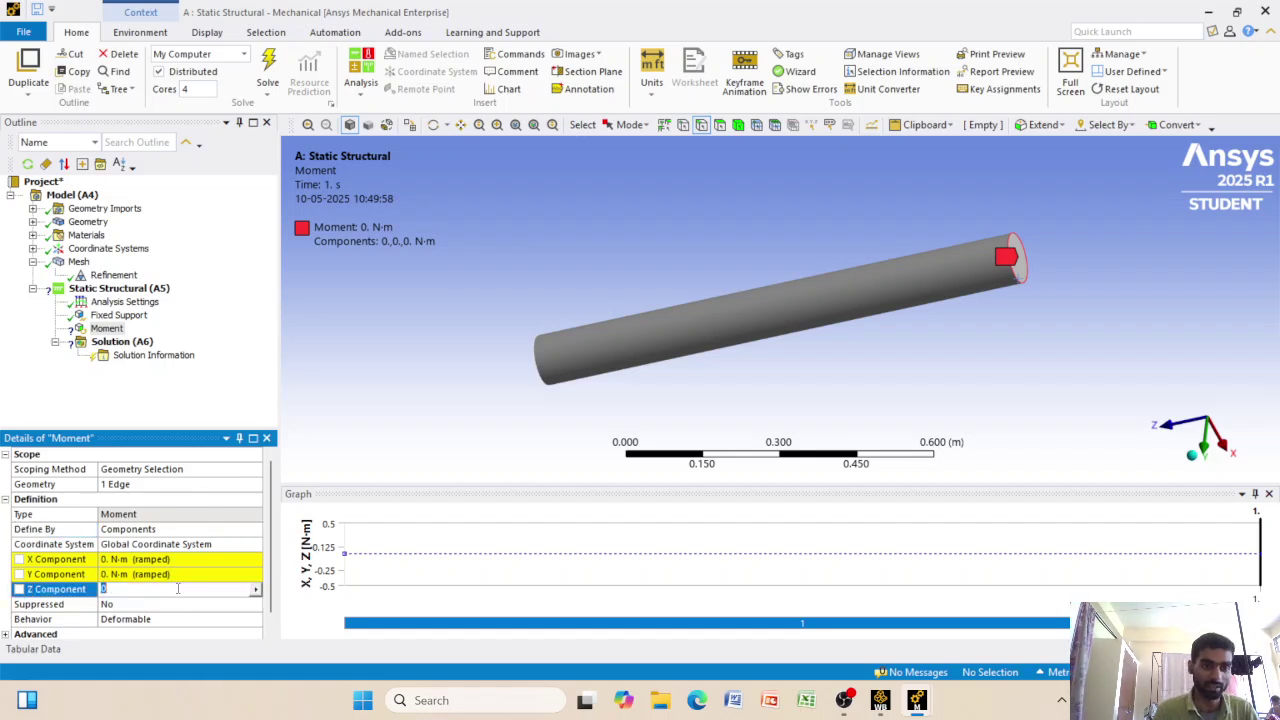
key(BackSpace)
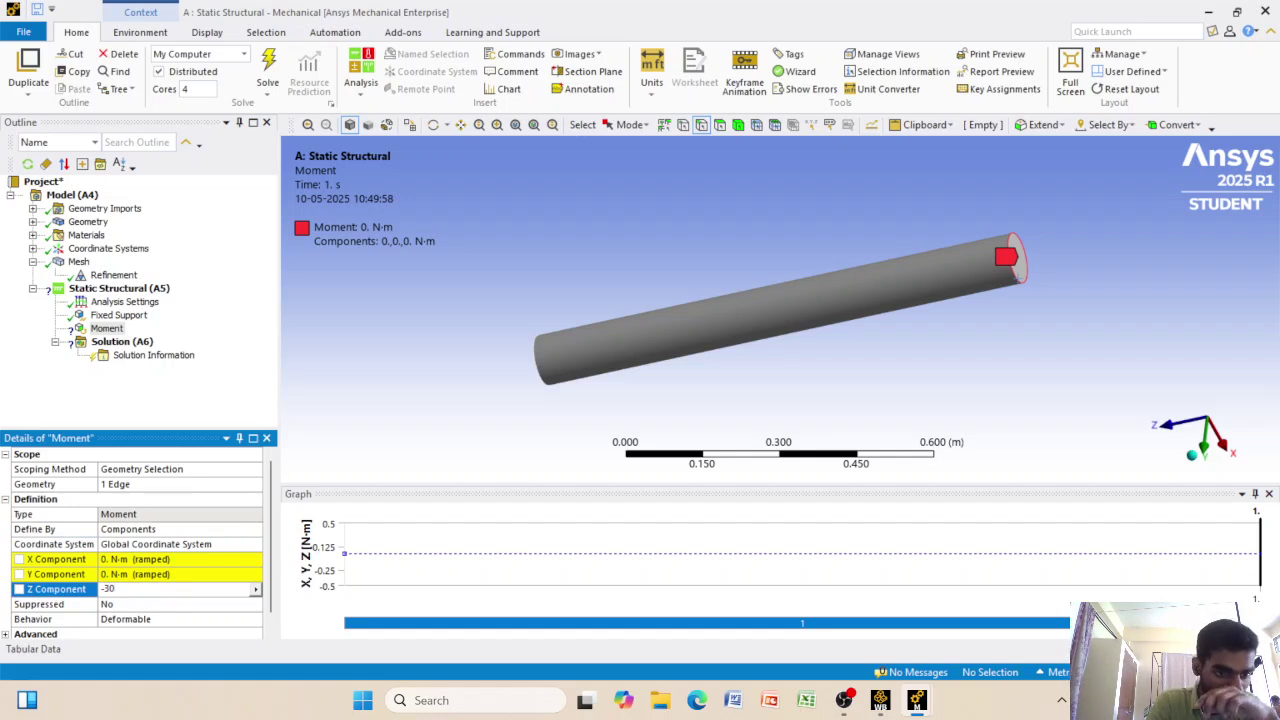
key(Return)
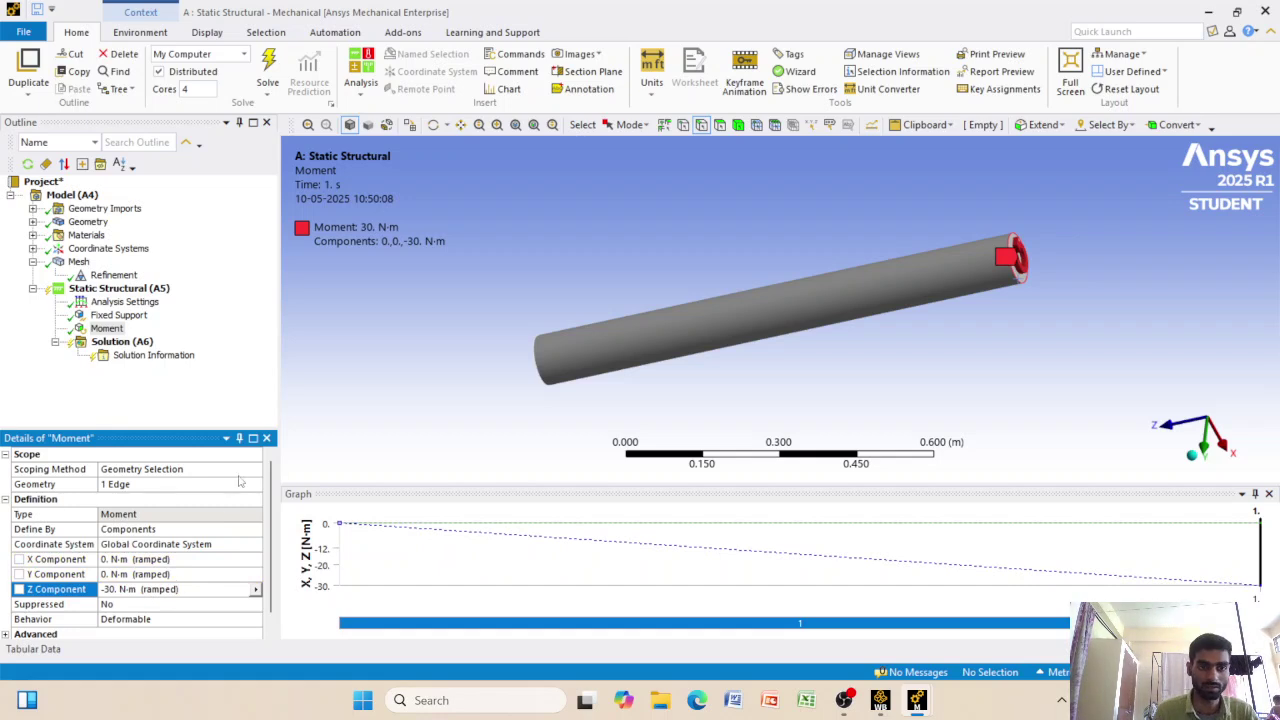
middle_drag(386, 391, 431, 428)
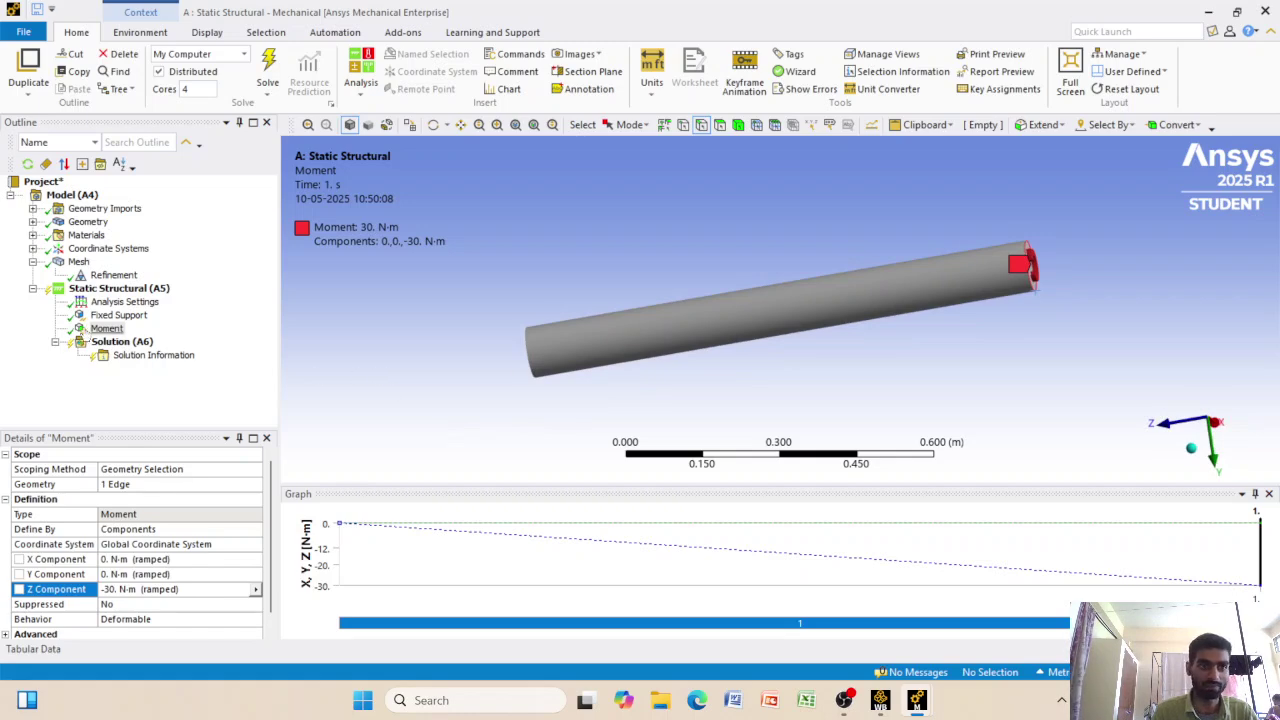
Add a Force to the static structural analysis, scoped to the circular edge at the cylinder's end opposite the fixed support
click(107, 290)
right_click(106, 291)
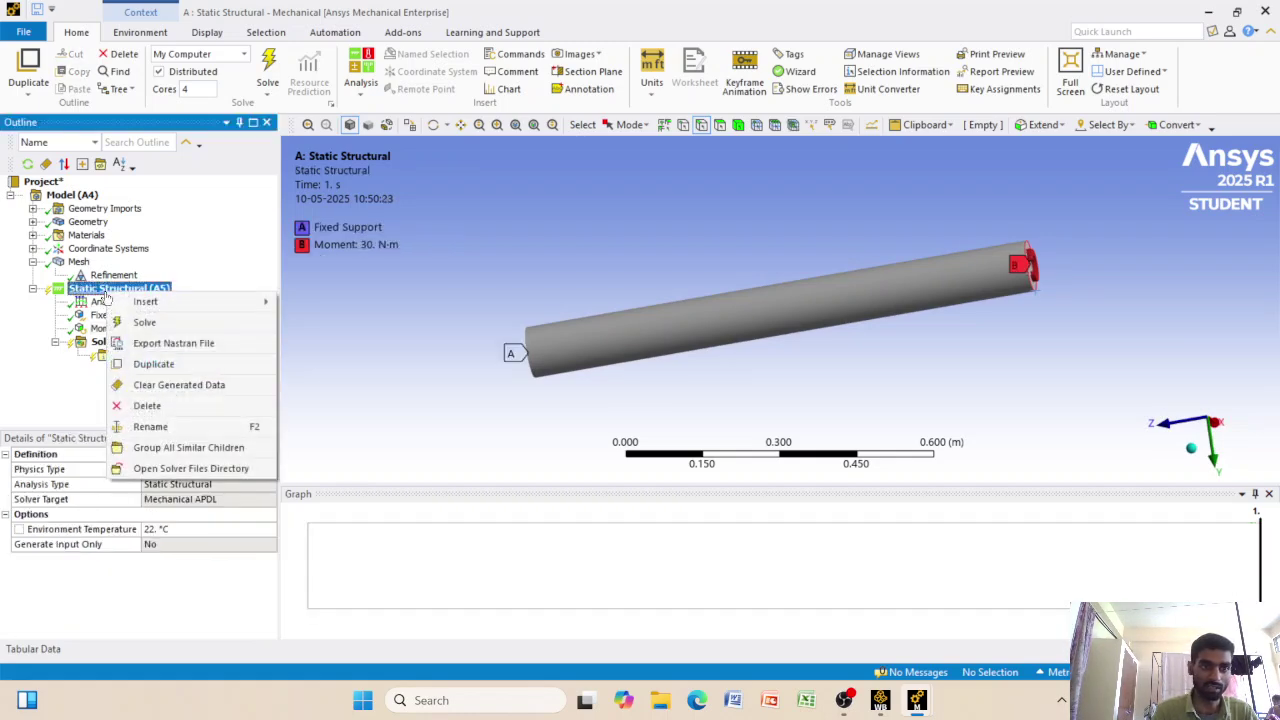
mouse_move(145, 305)
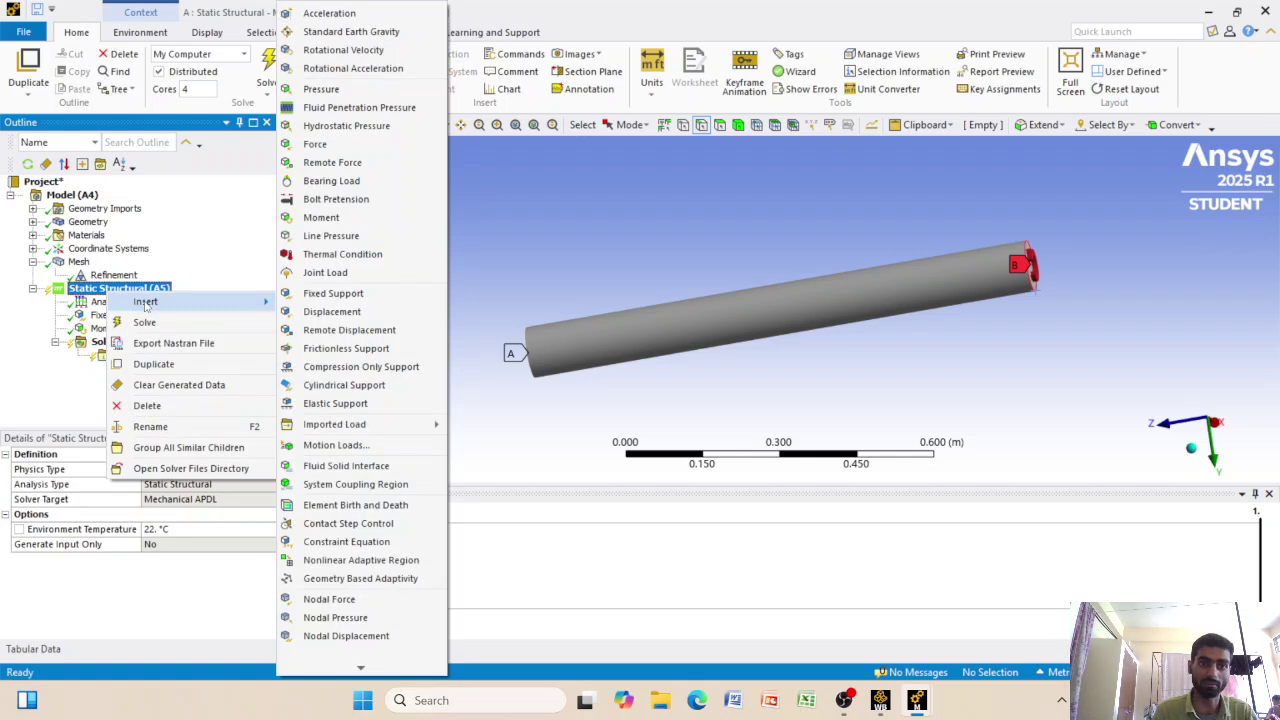
click(335, 144)
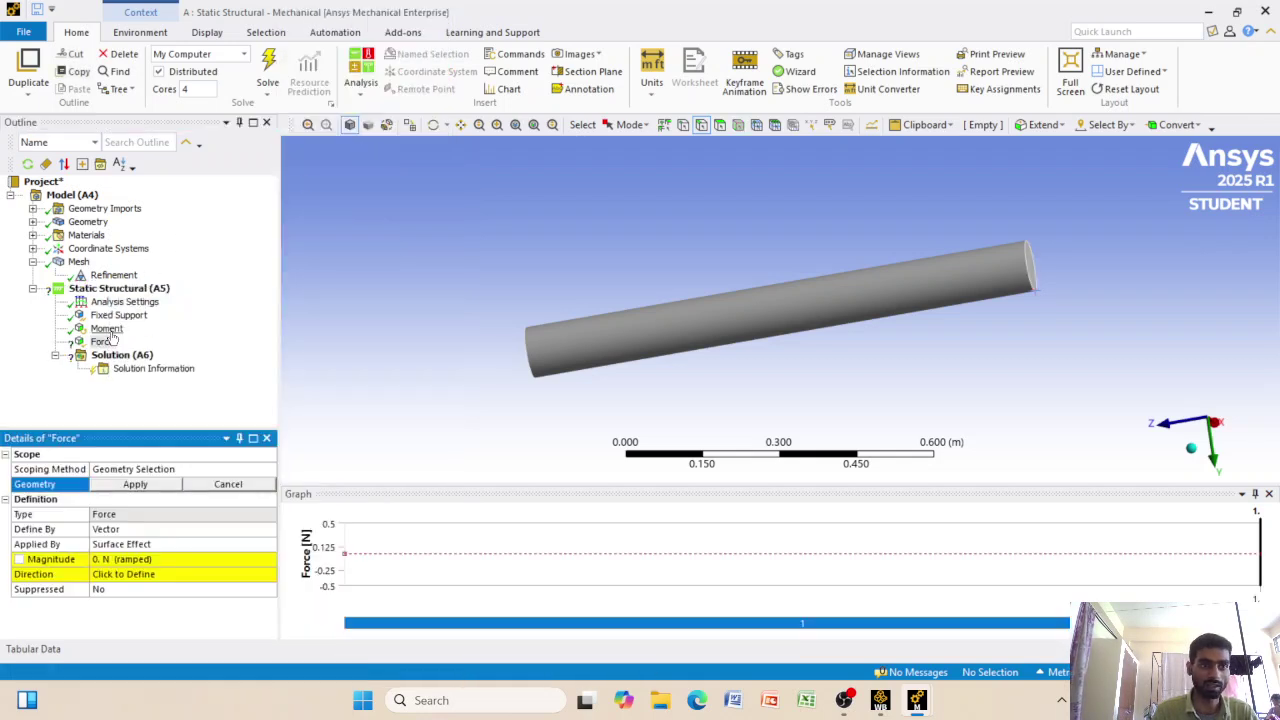
middle_drag(531, 271, 490, 270)
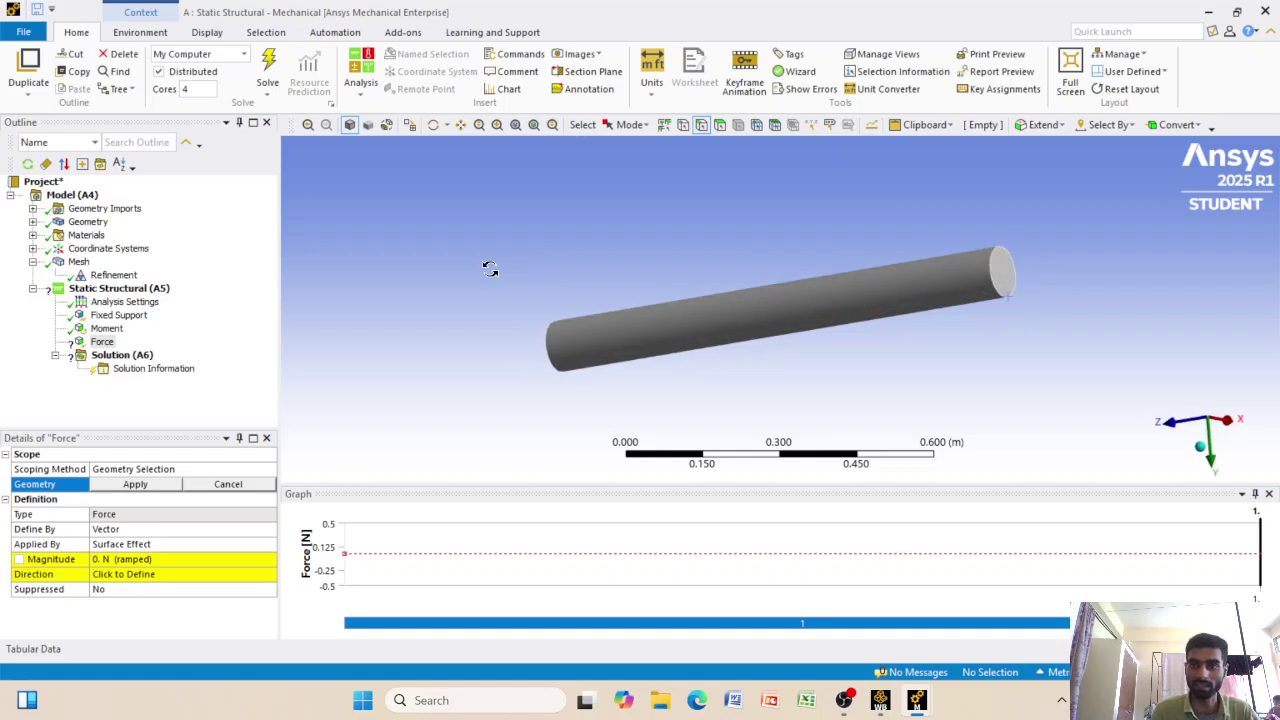
click(1003, 282)
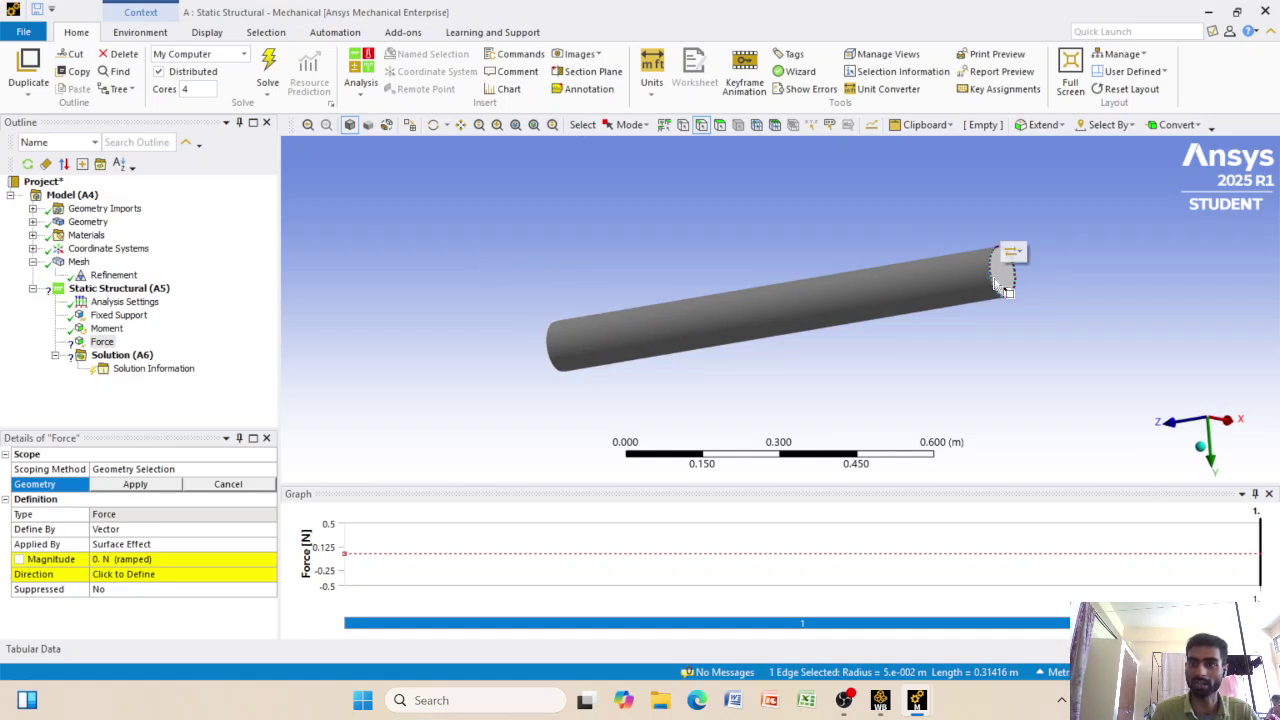
click(137, 484)
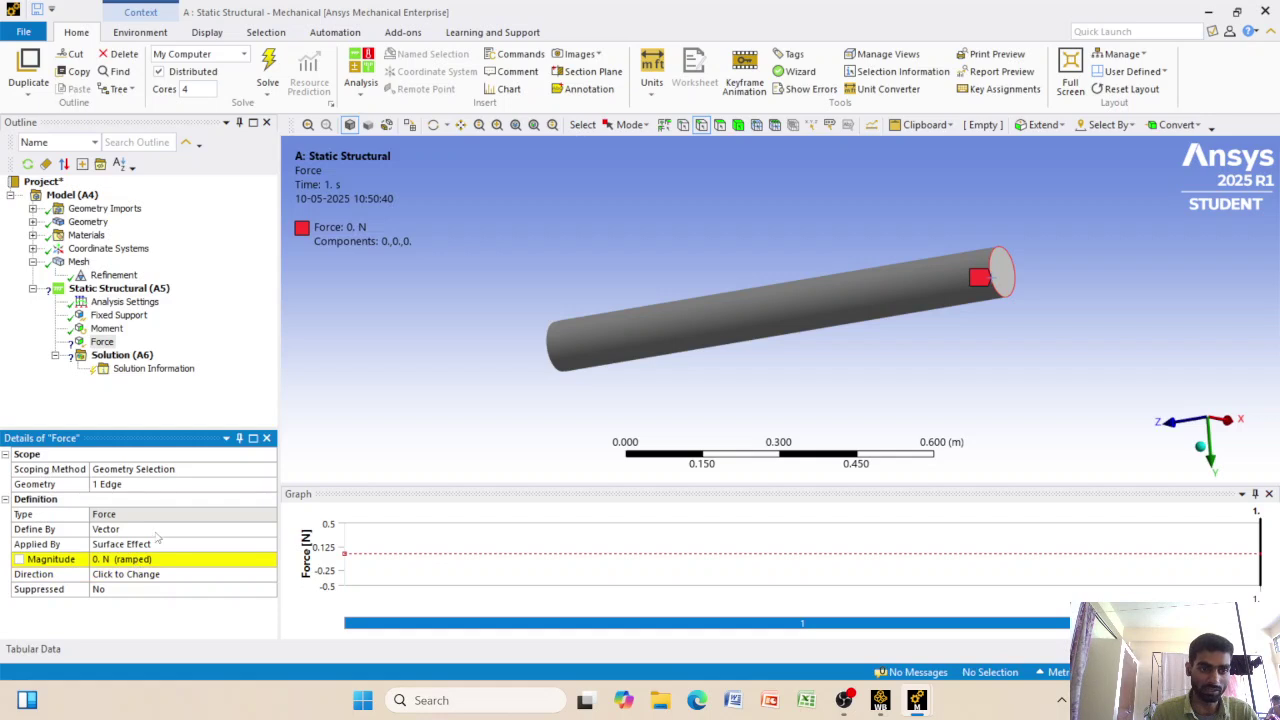
Define the force by Components and set its Z Component to -1 N
click(156, 530)
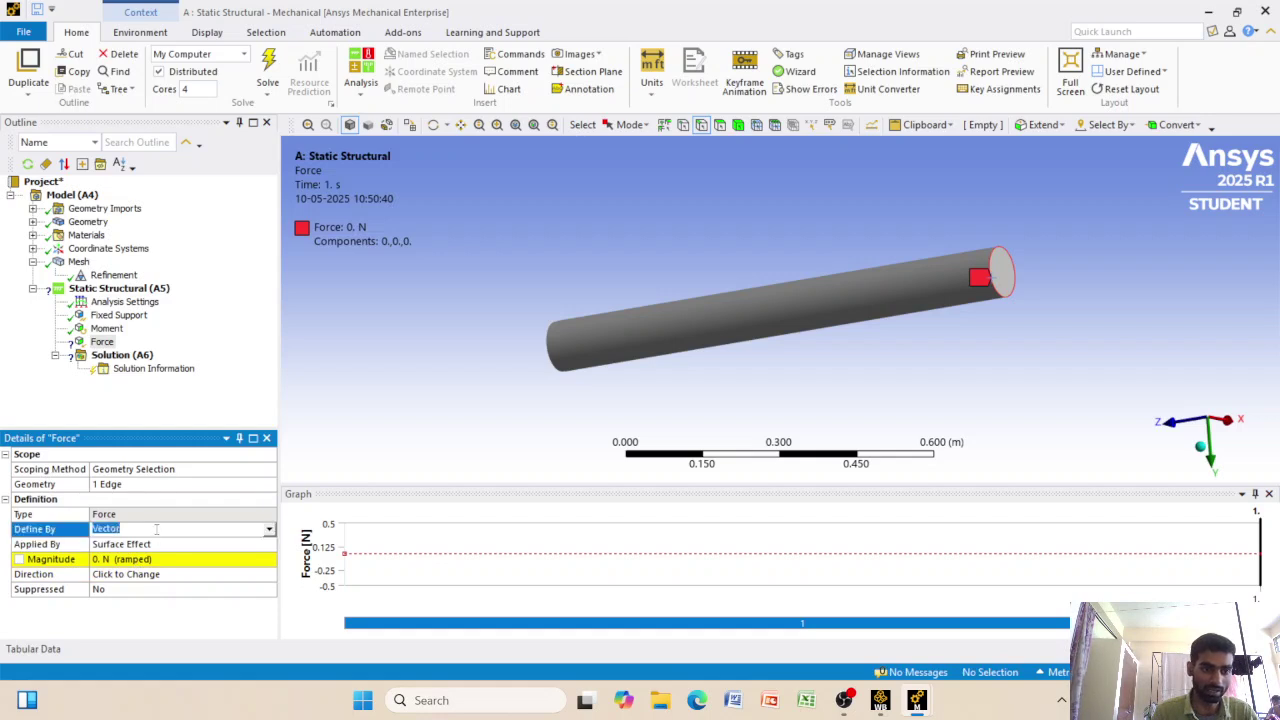
click(268, 530)
click(205, 543)
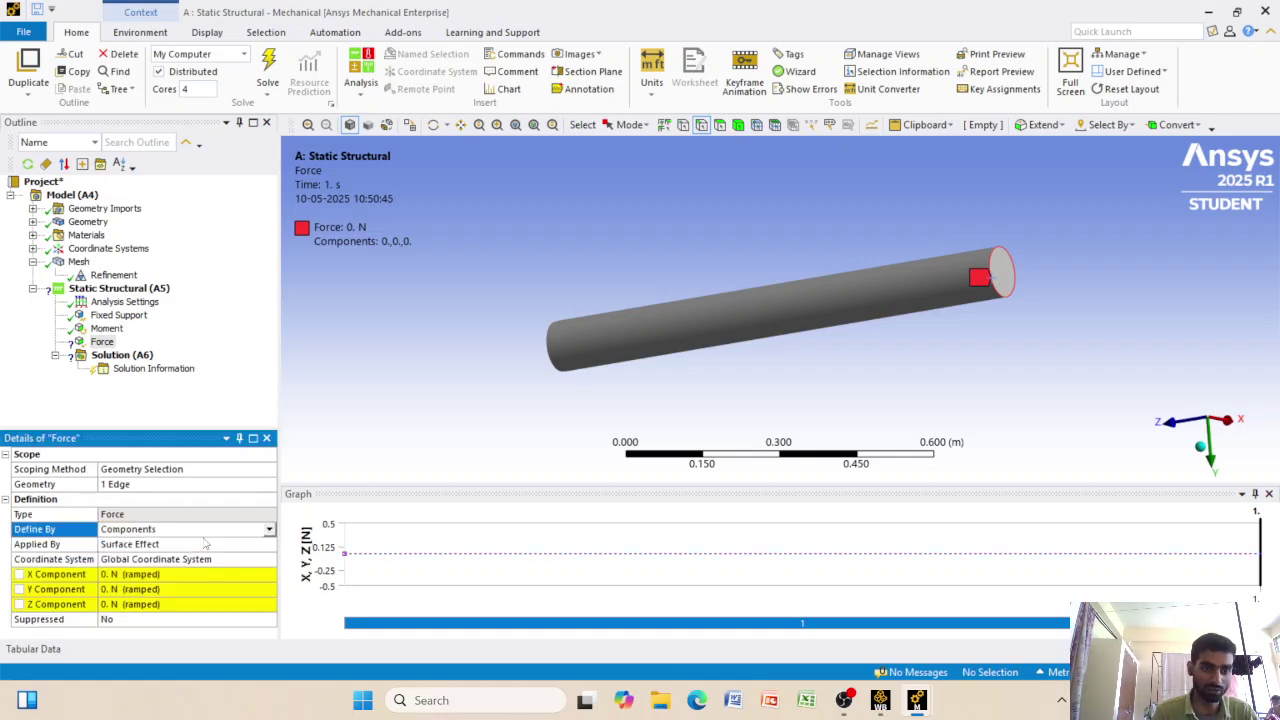
click(180, 605)
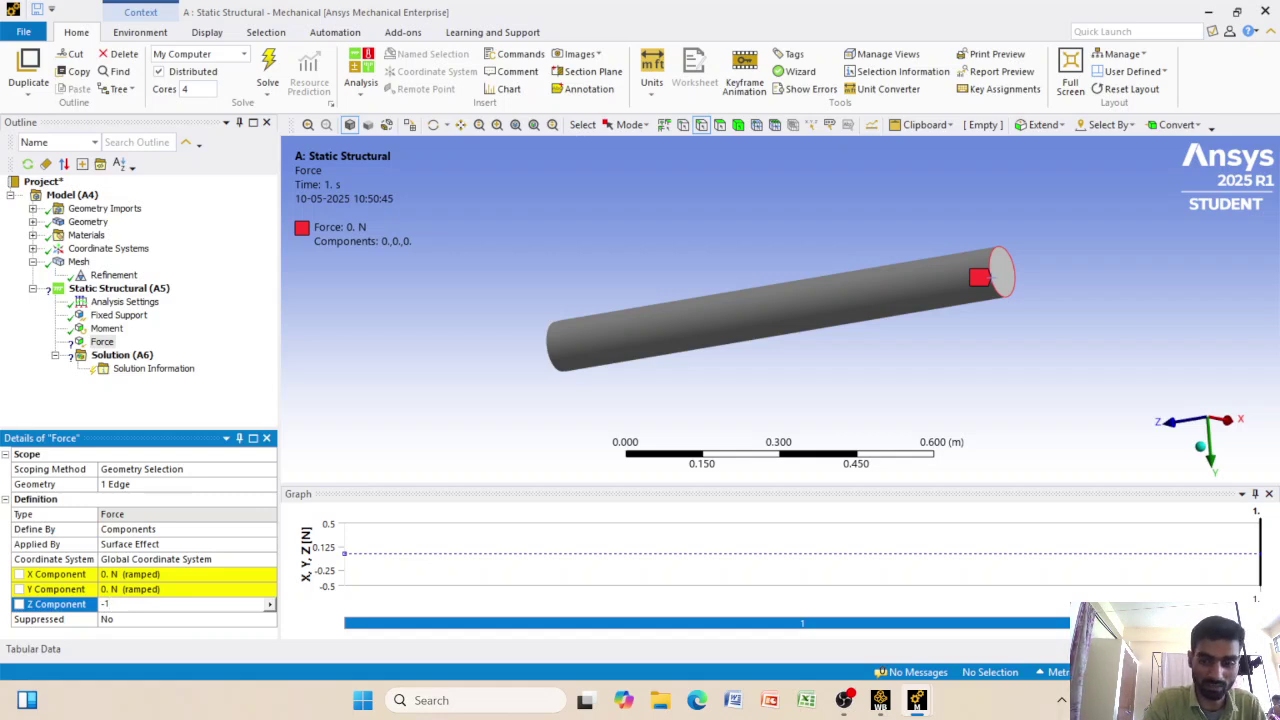
key(Return)
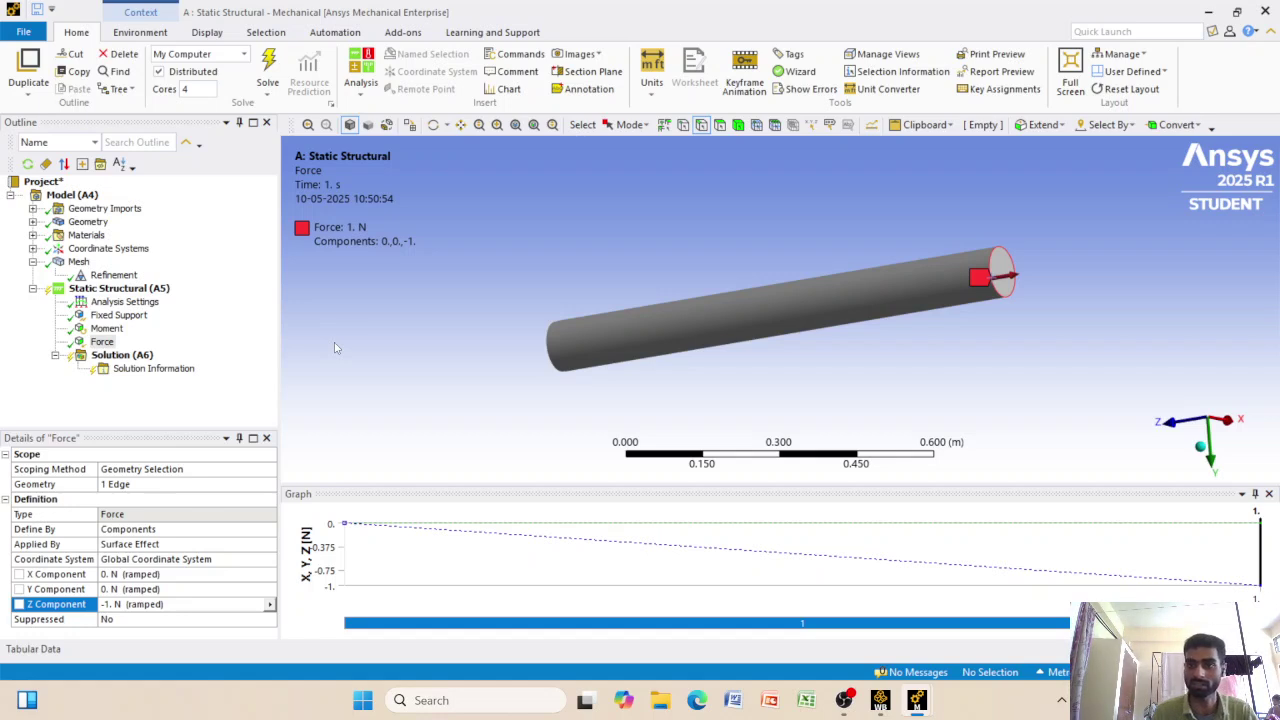
middle_drag(559, 295, 434, 314)
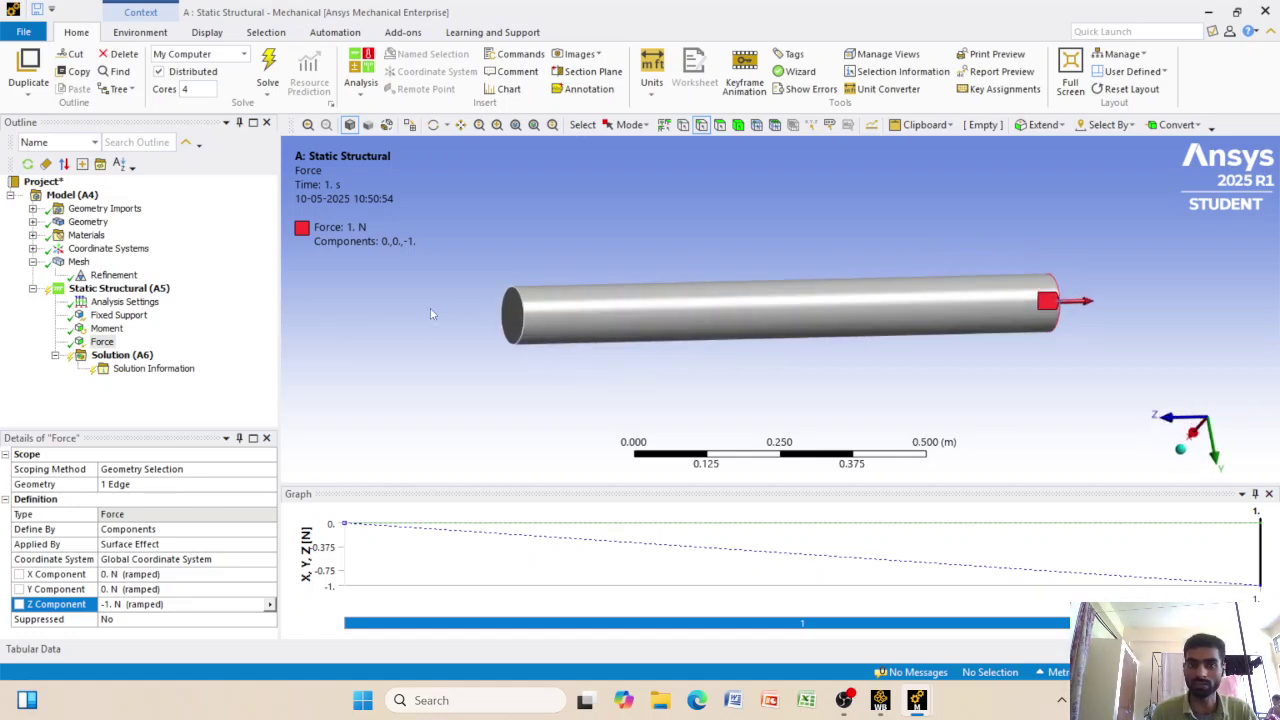
Review the placement of the fixed support, the moment and the force on the cylinder one by one
click(119, 317)
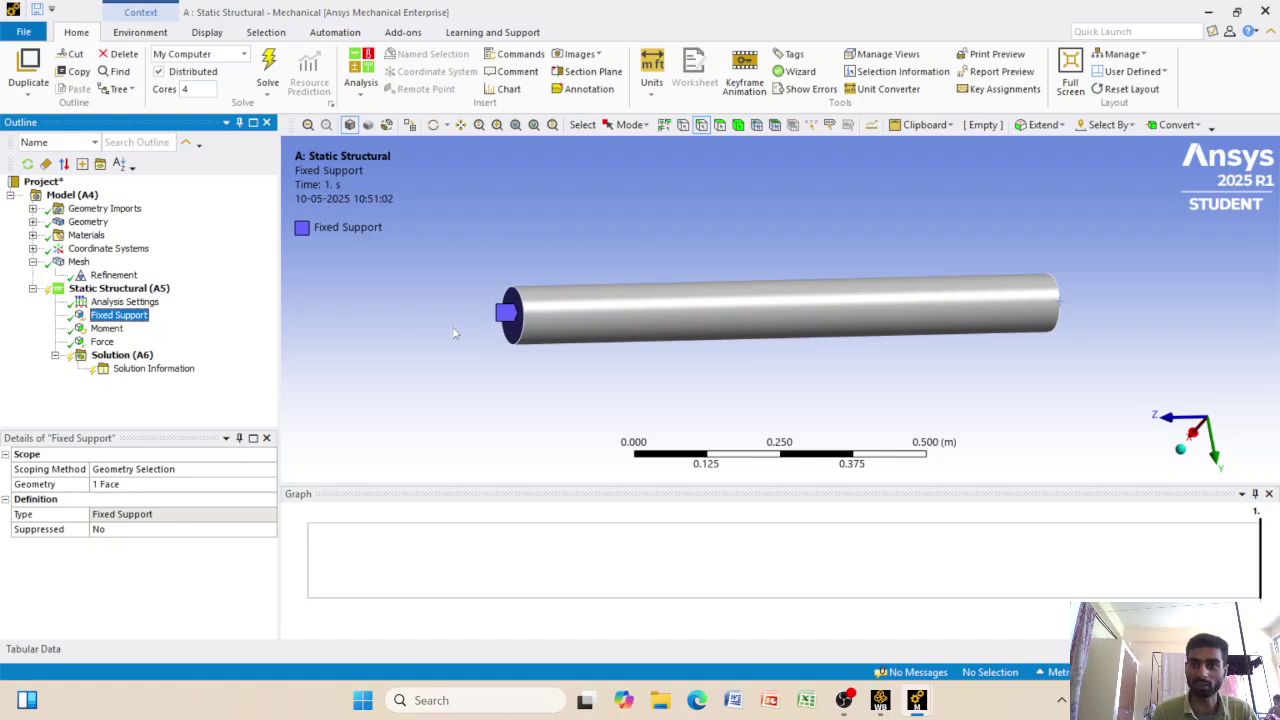
click(107, 328)
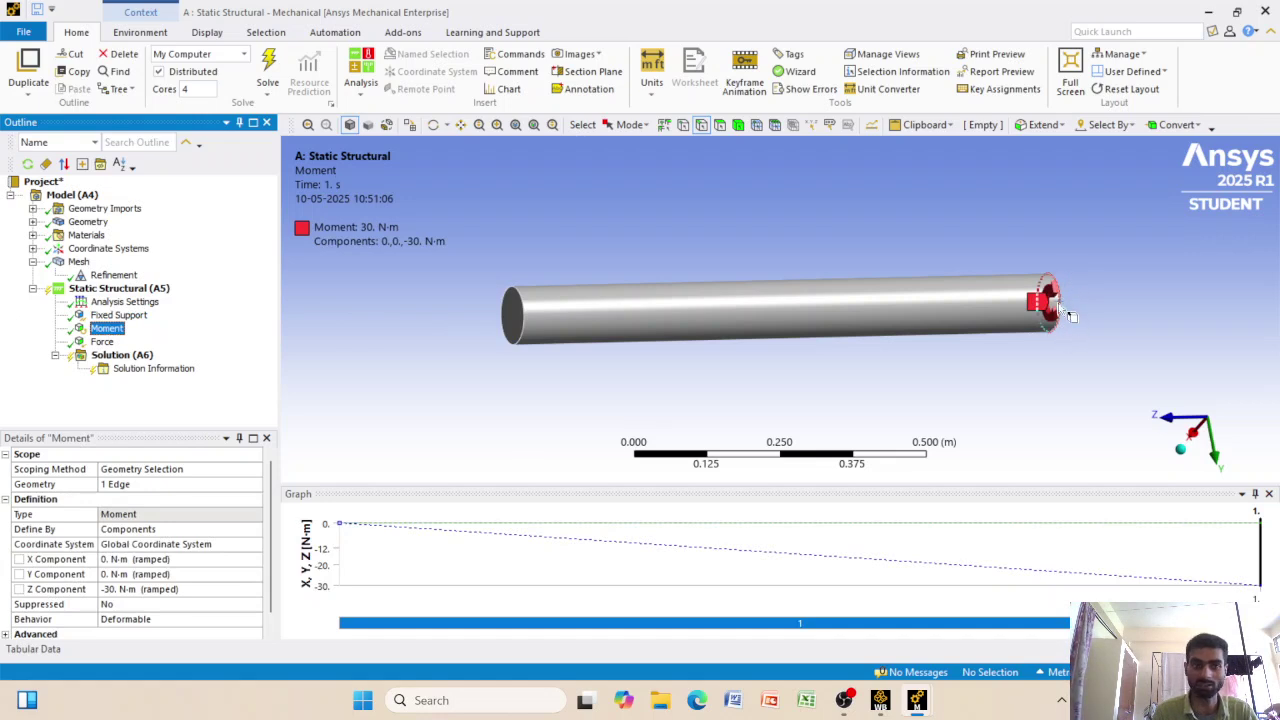
click(96, 342)
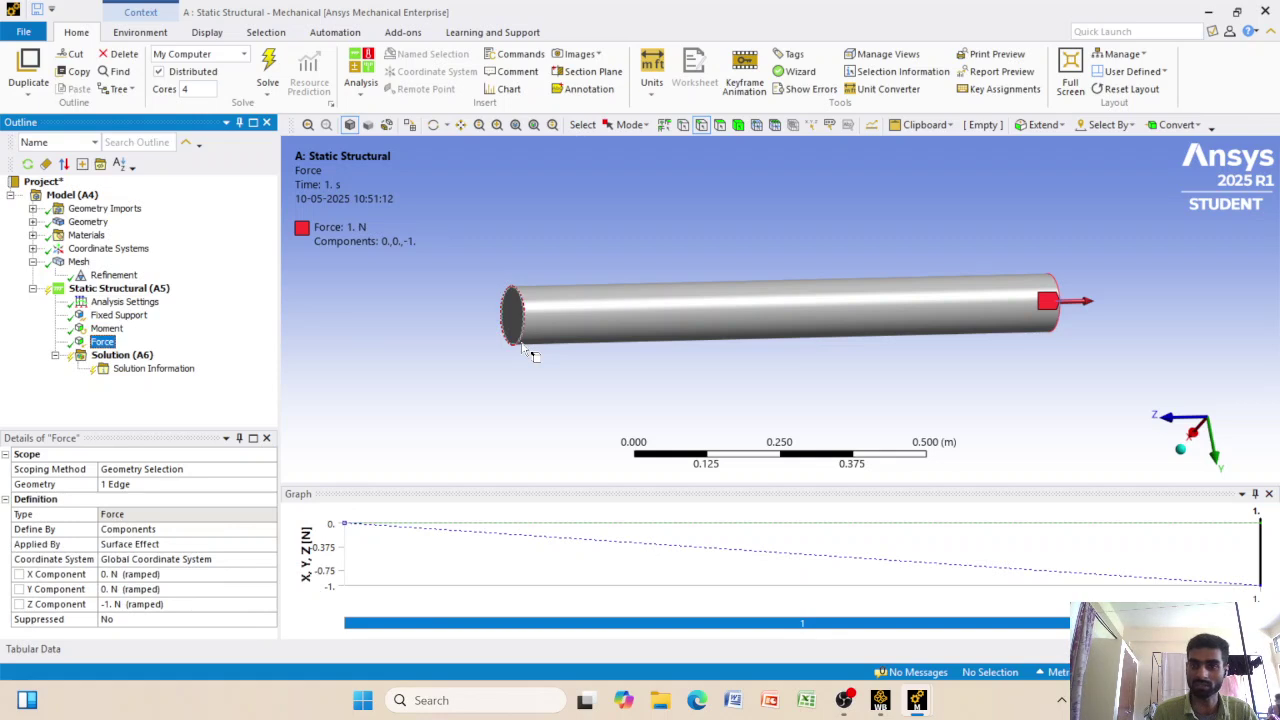
middle_drag(920, 357, 852, 391)
middle_drag(346, 280, 396, 330)
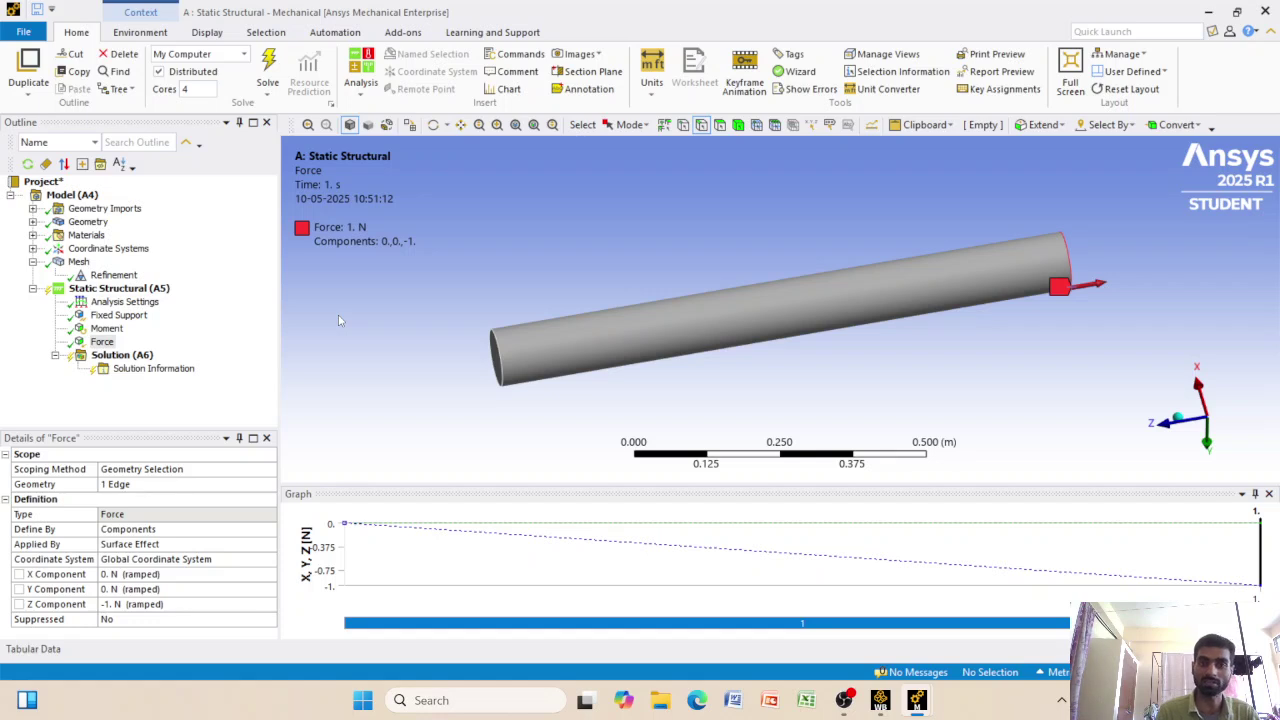
Add a Total Deformation result to the solution
click(124, 356)
right_click(126, 360)
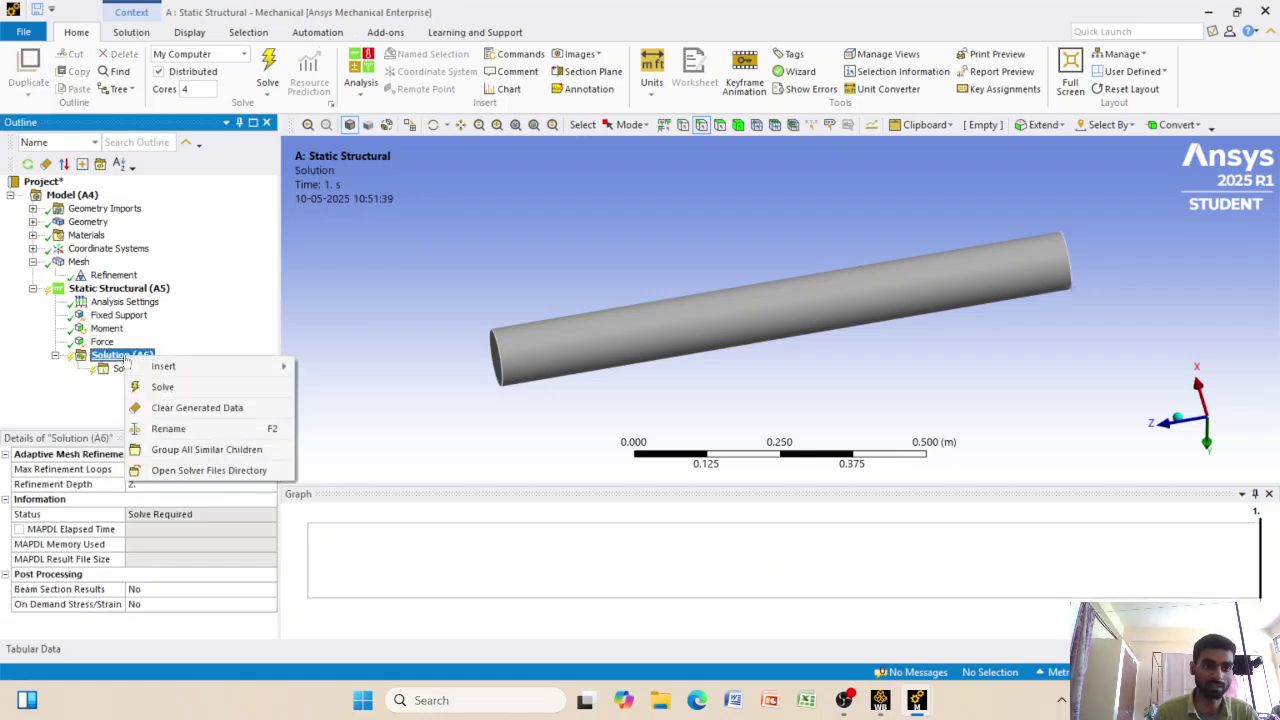
mouse_move(157, 371)
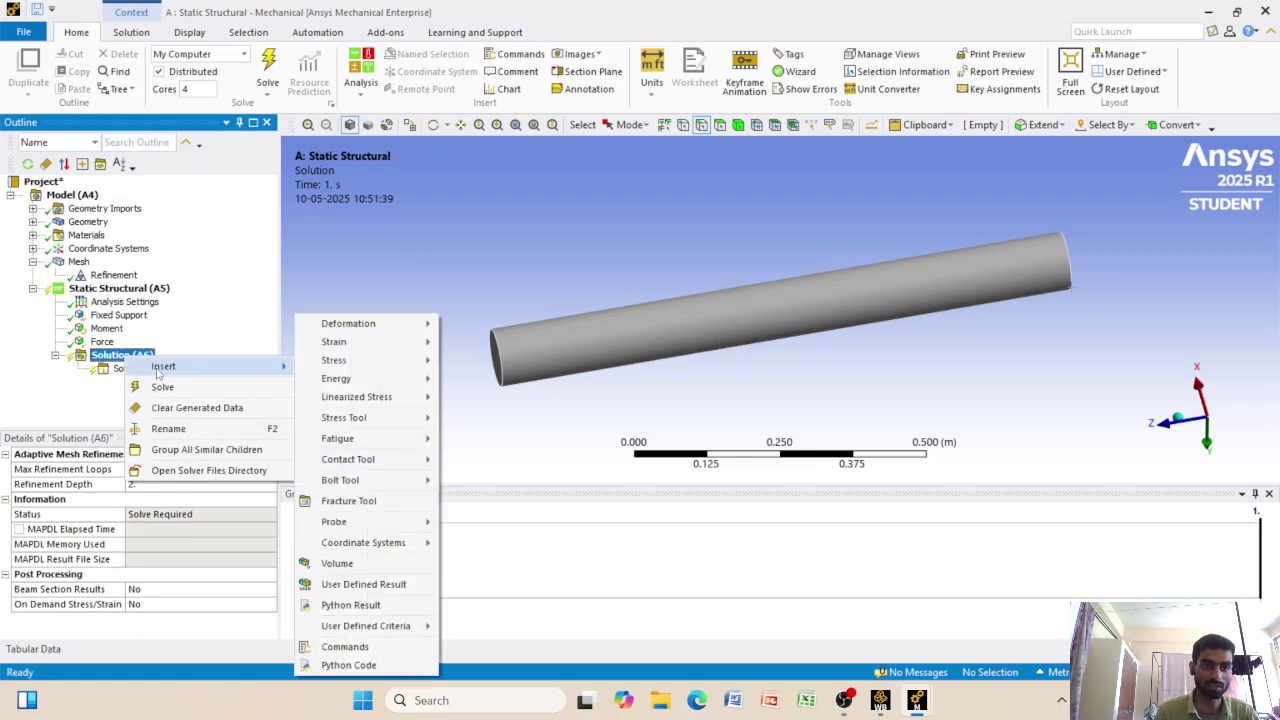
mouse_move(313, 337)
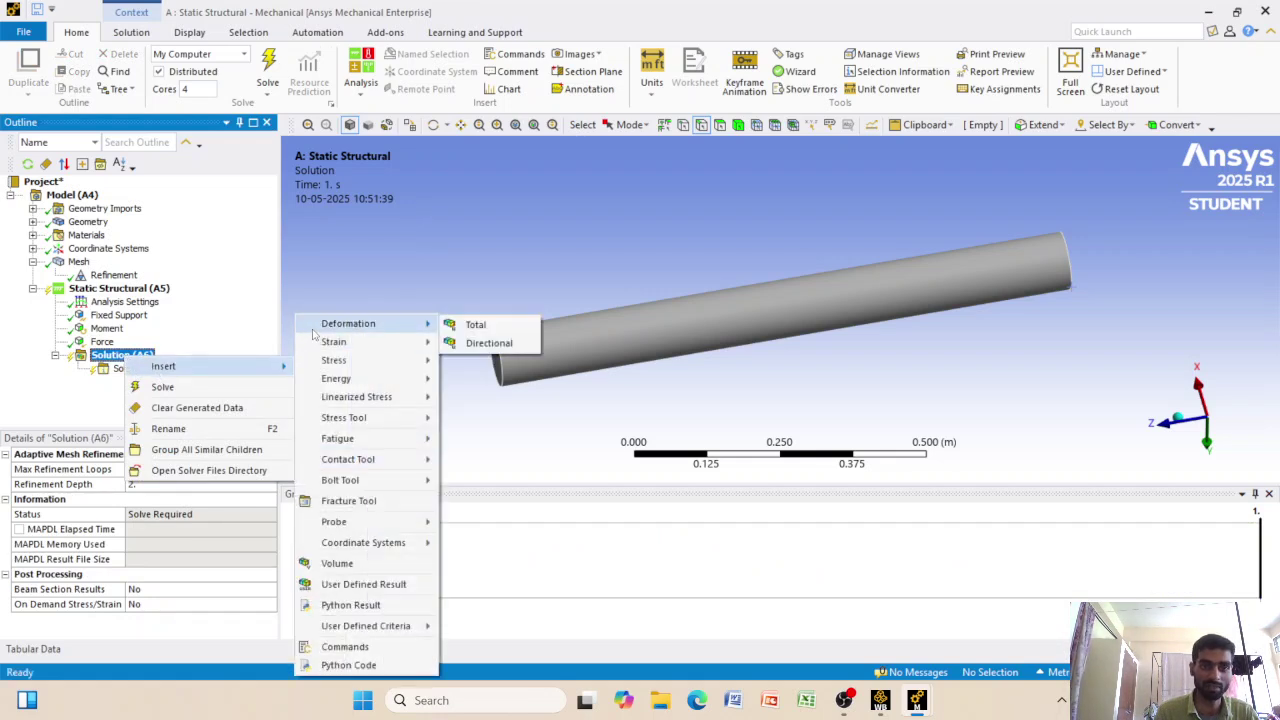
click(463, 326)
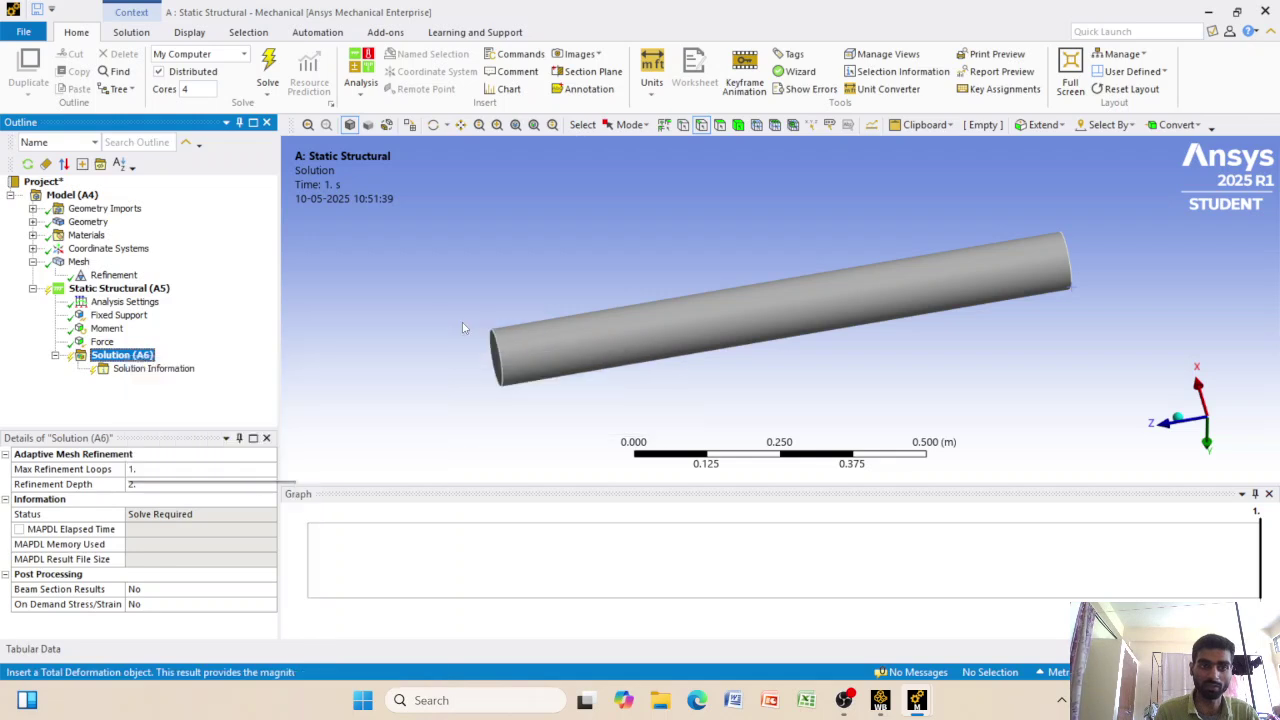
Add an Equivalent (von-Mises) strain result to the solution
click(115, 357)
right_click(115, 357)
mouse_move(231, 360)
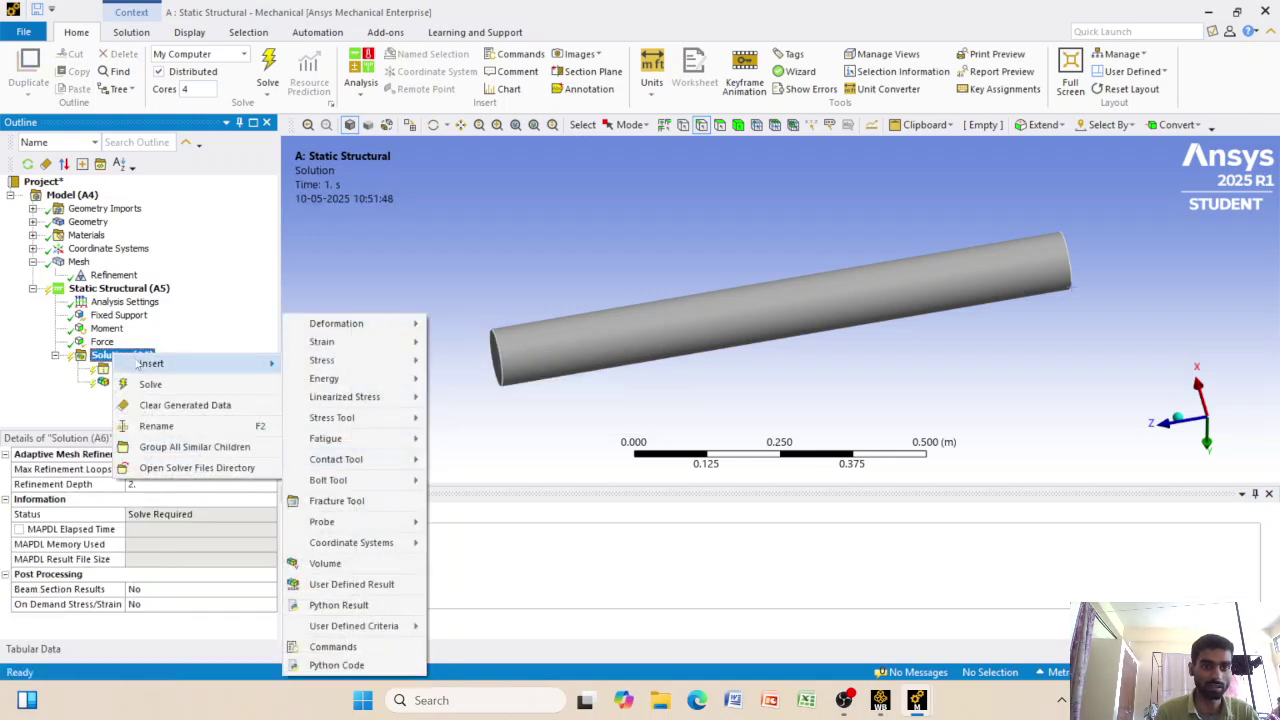
mouse_move(315, 345)
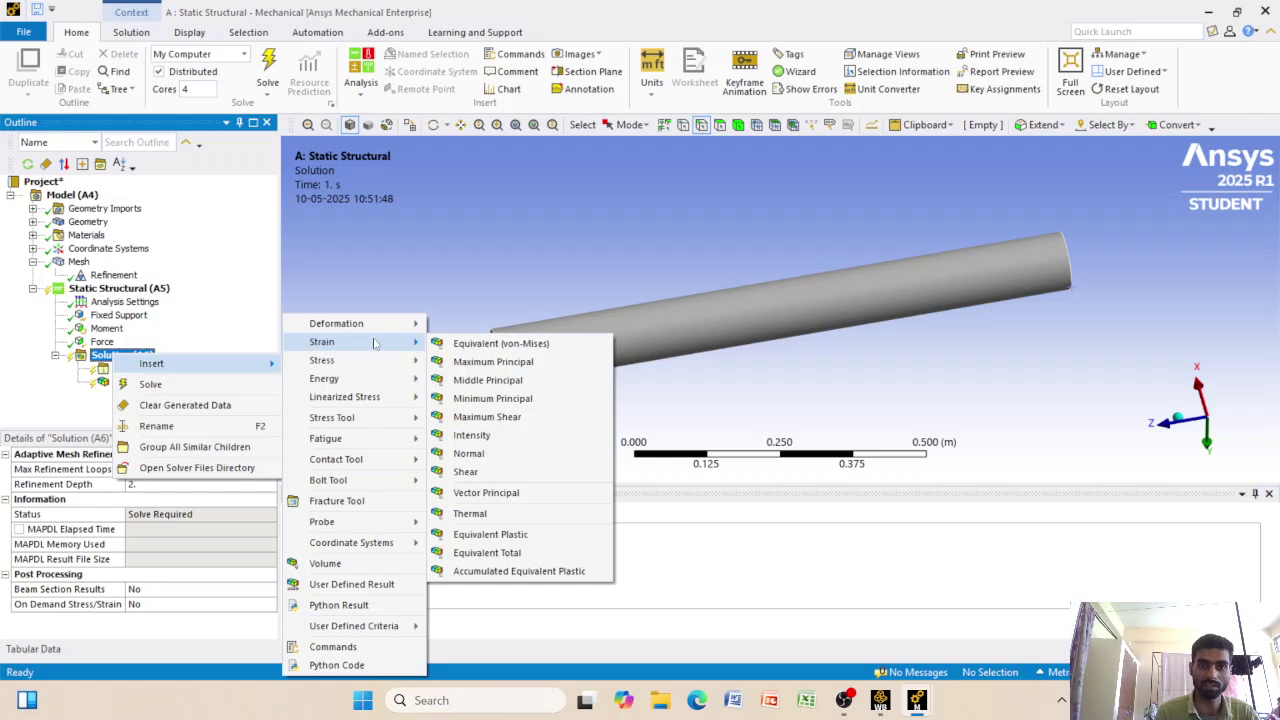
click(462, 345)
Add an Equivalent (von-Mises) stress result to the solution
click(124, 357)
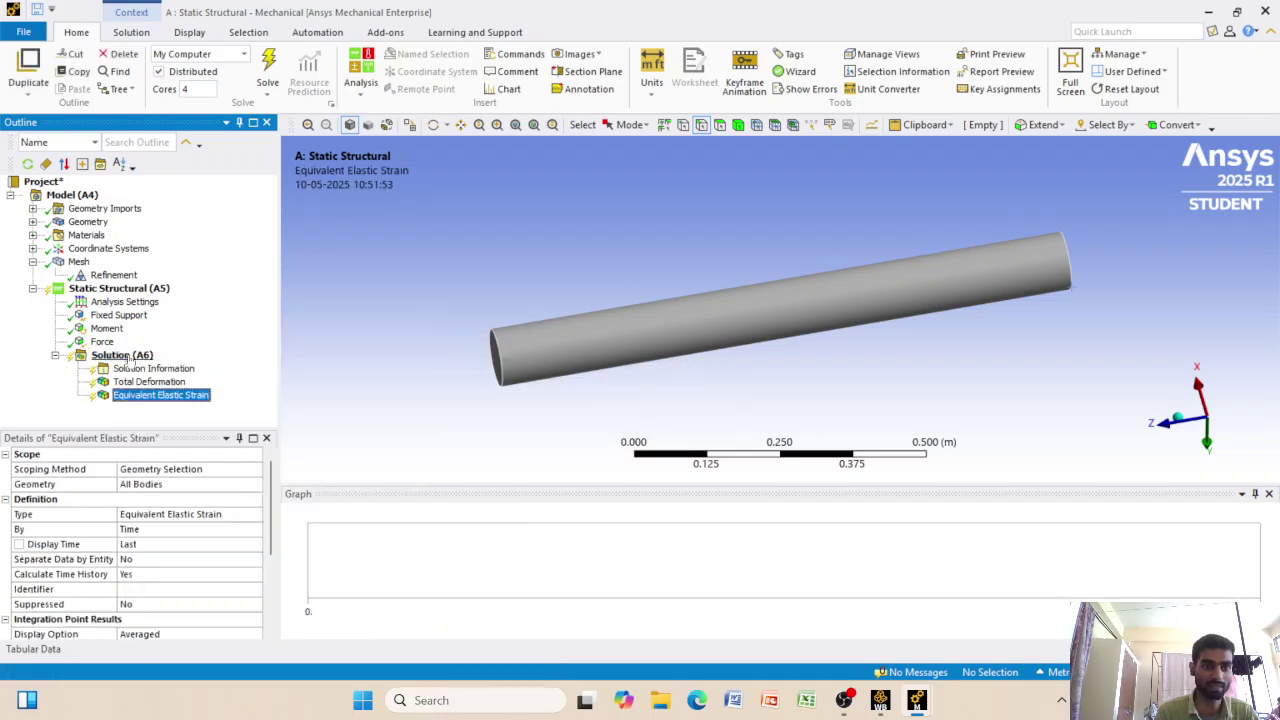
right_click(128, 360)
mouse_move(145, 365)
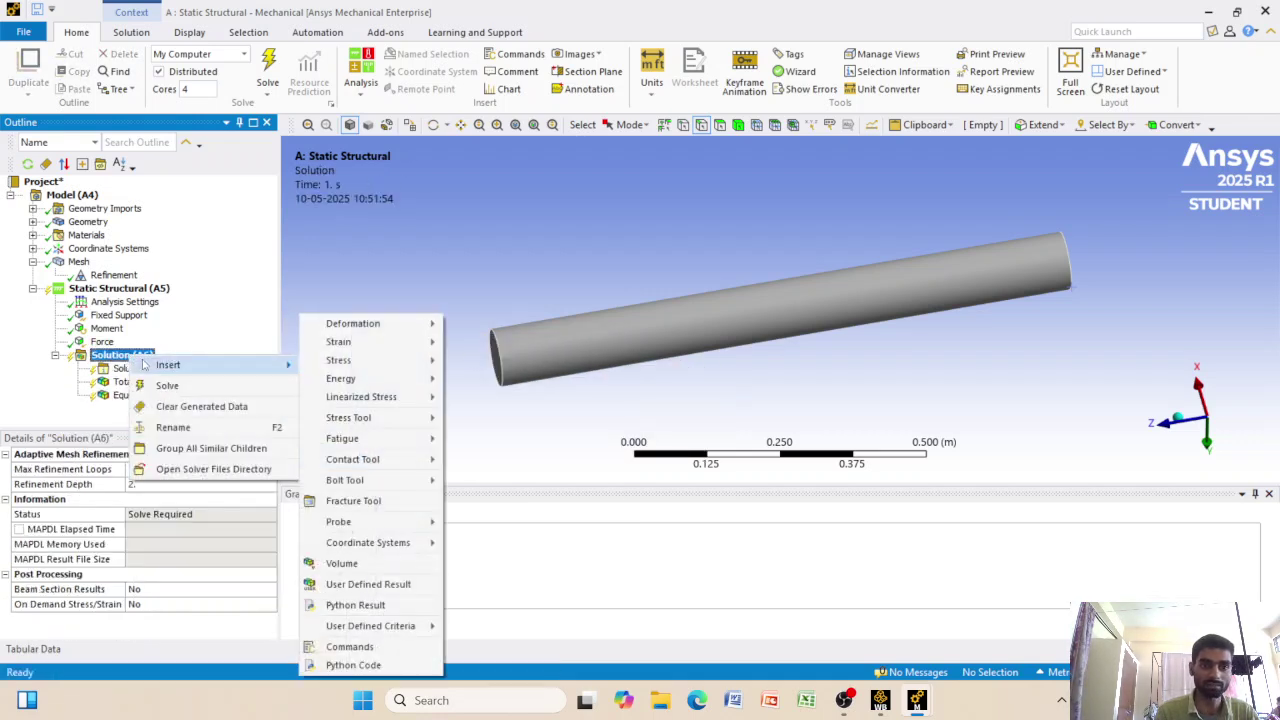
mouse_move(370, 366)
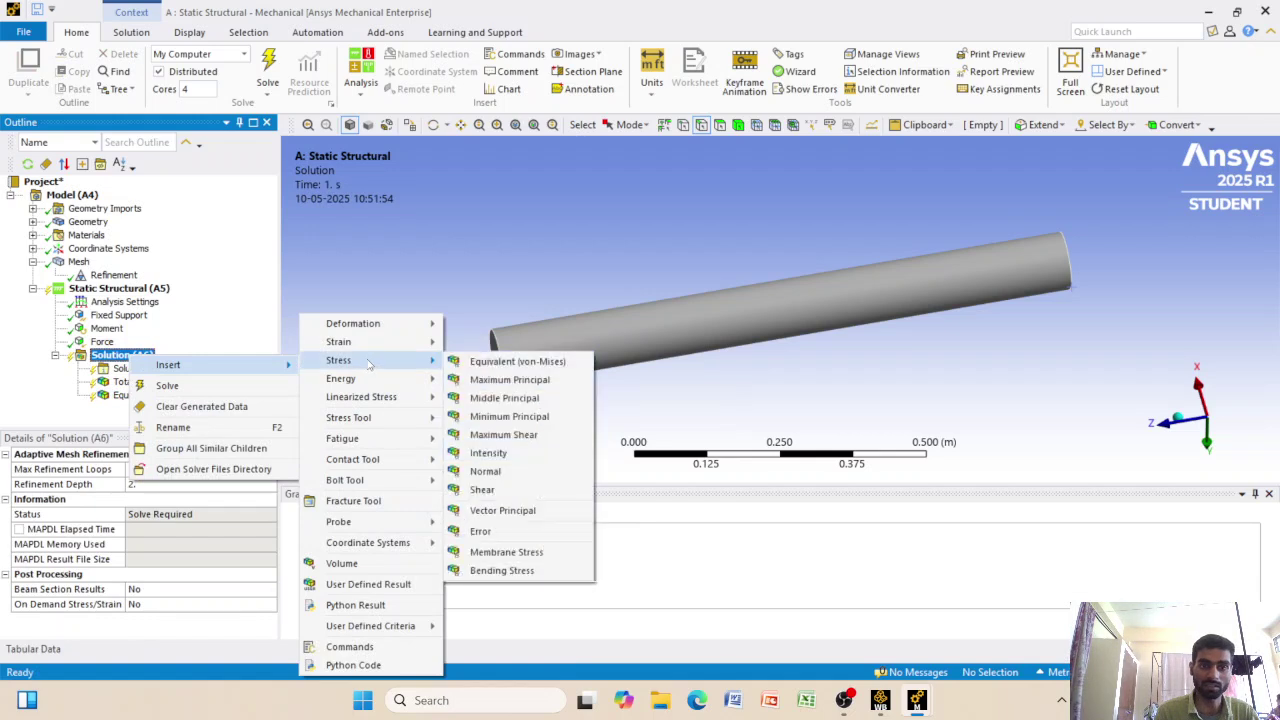
click(460, 364)
Add a Directional Deformation result to the solution
click(155, 358)
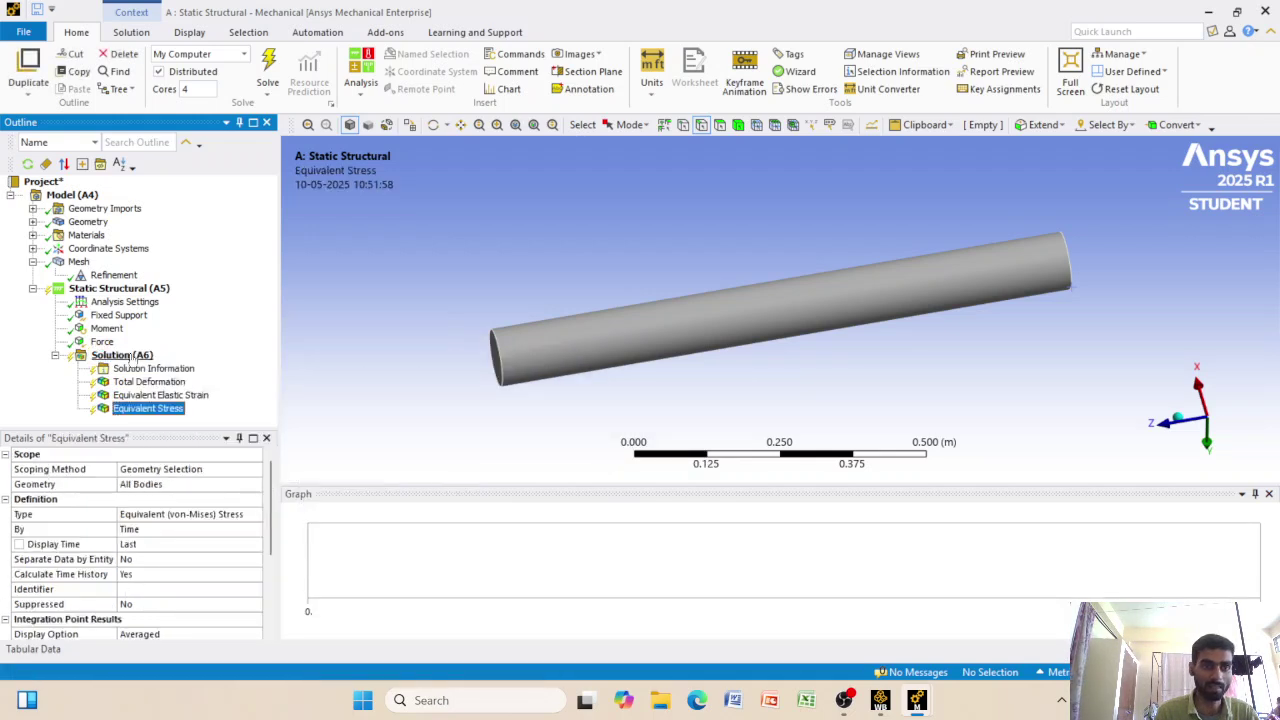
right_click(156, 360)
mouse_move(163, 367)
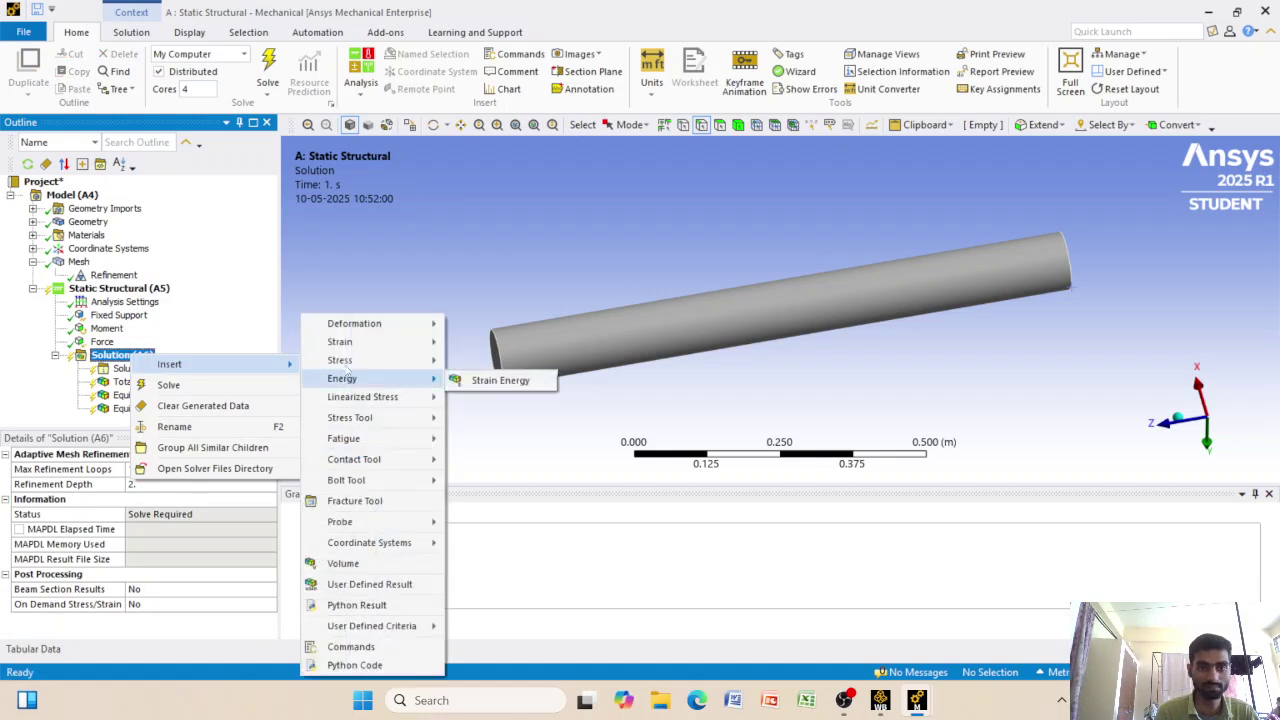
mouse_move(355, 362)
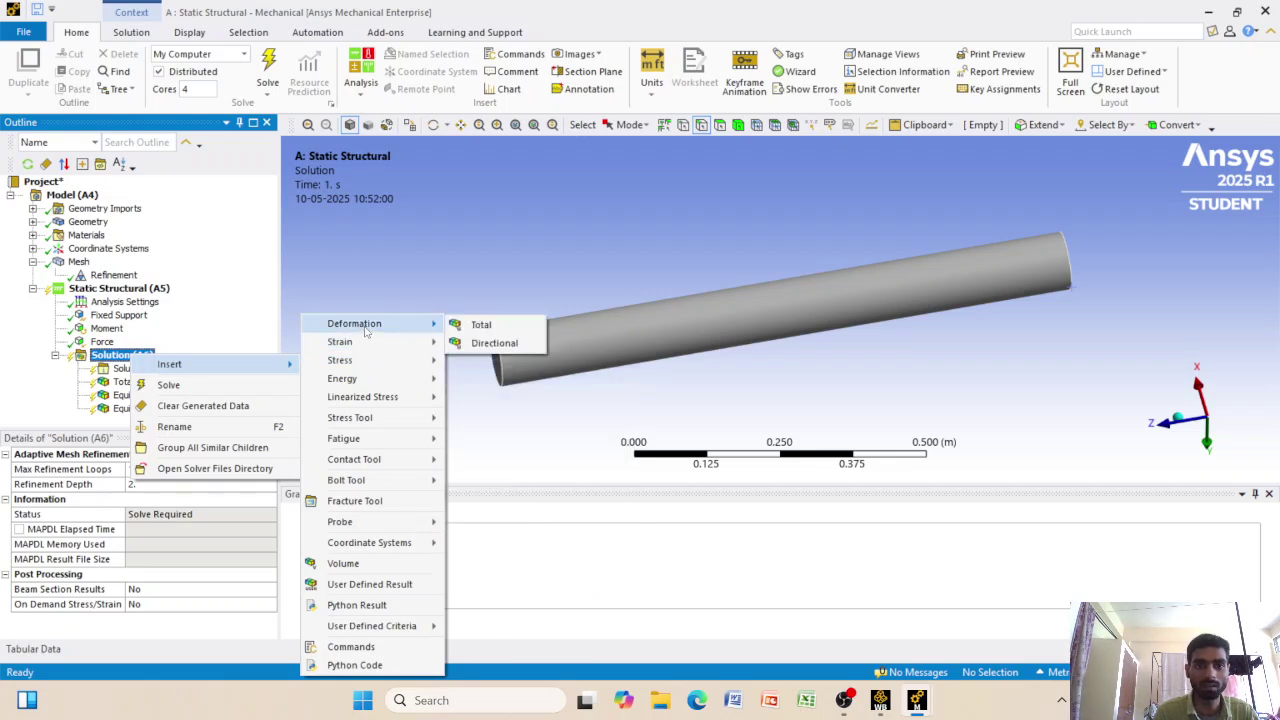
click(468, 344)
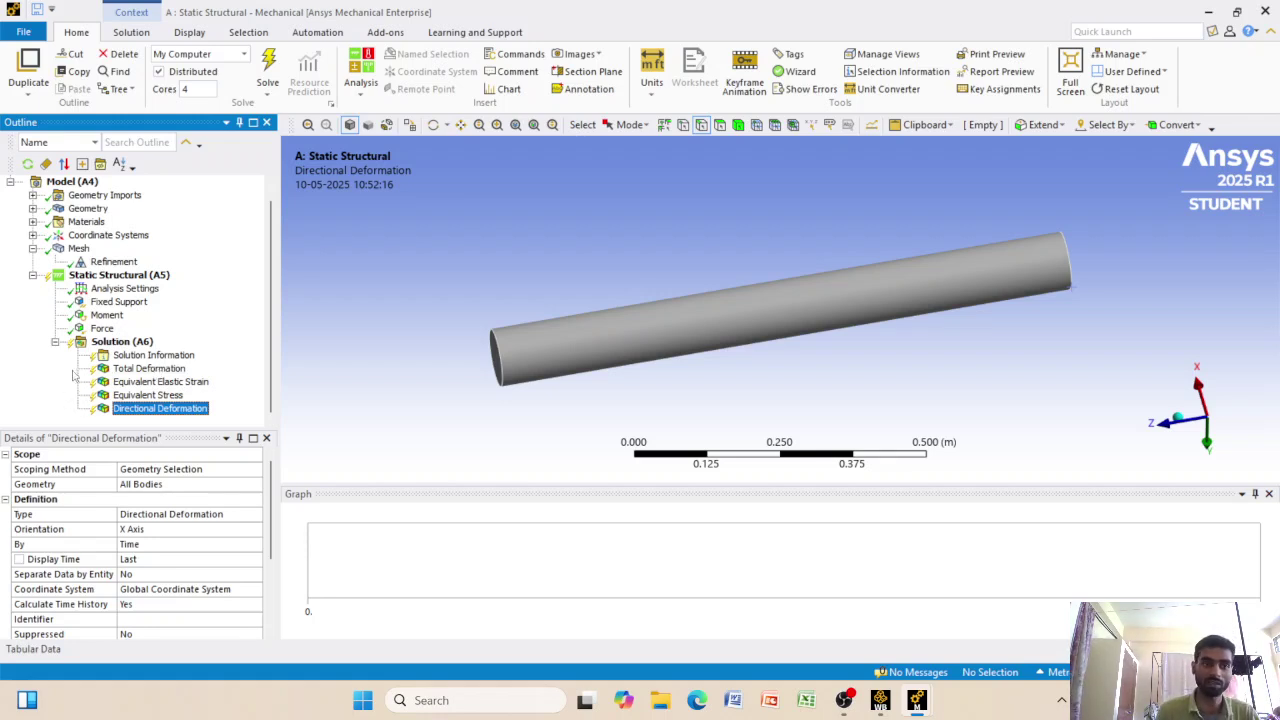
Solve the static structural analysis and display the Total Deformation result on the cylinder
click(100, 342)
right_click(100, 342)
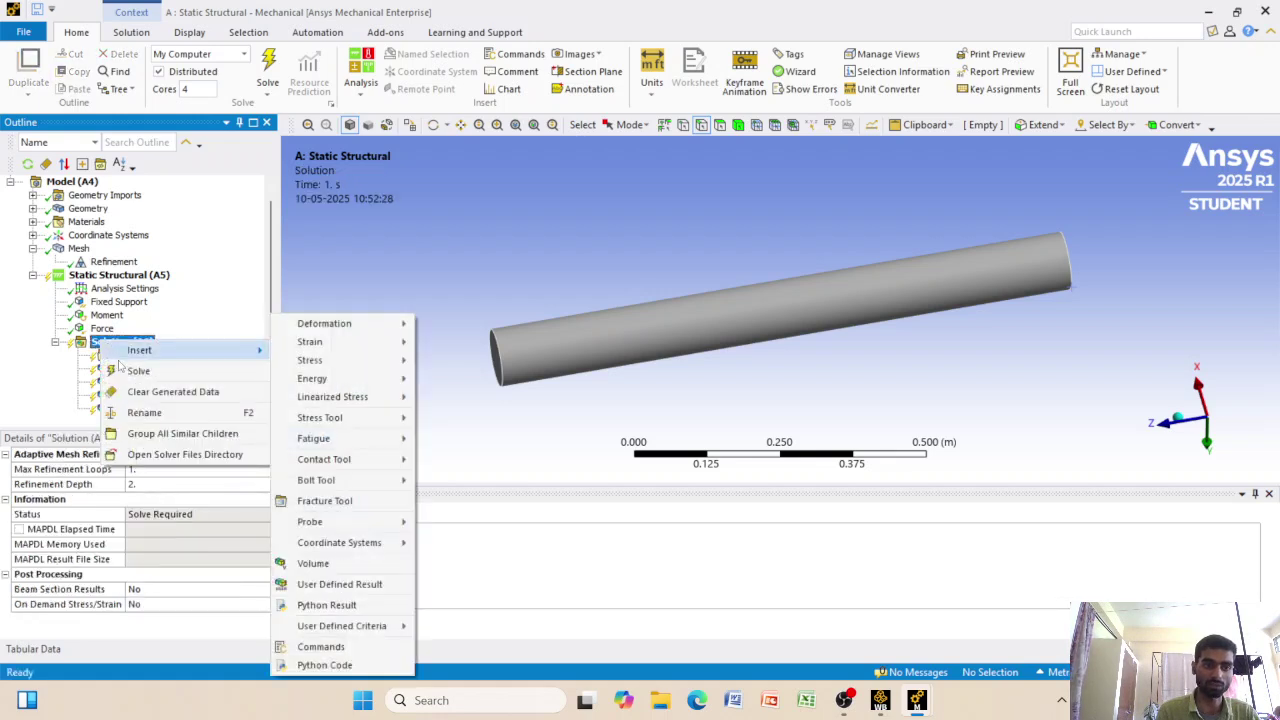
click(120, 369)
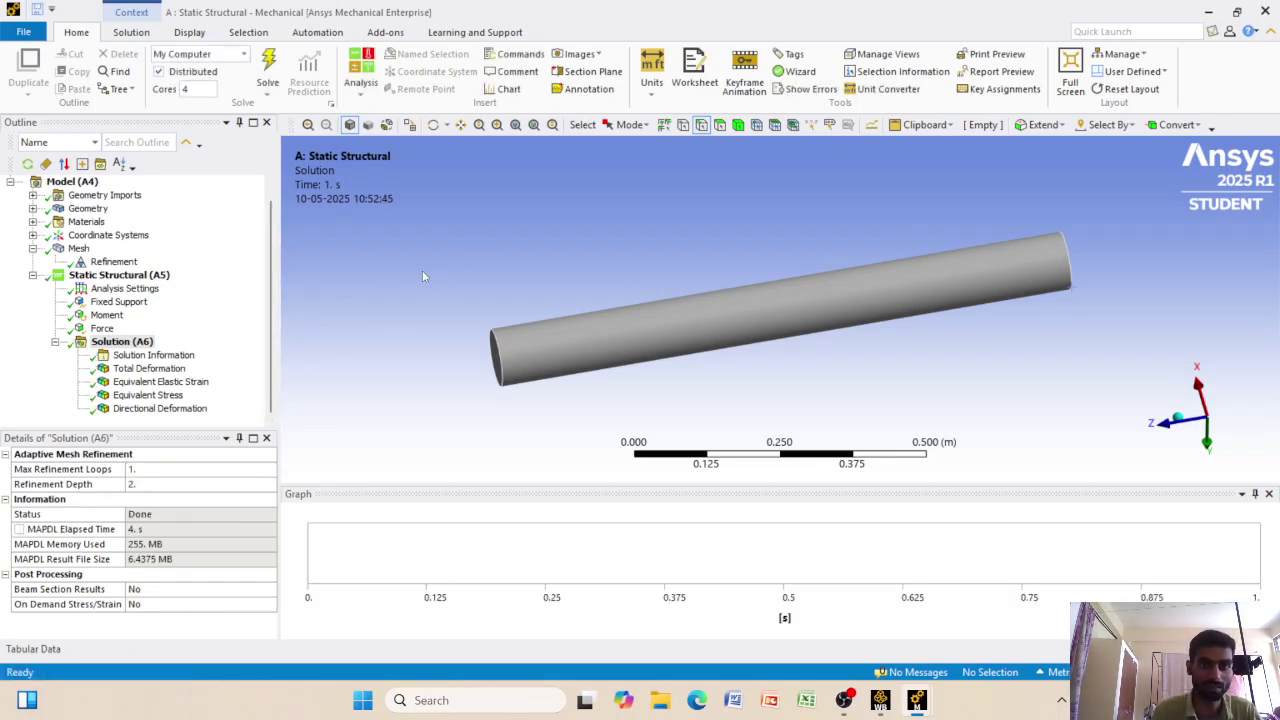
click(137, 368)
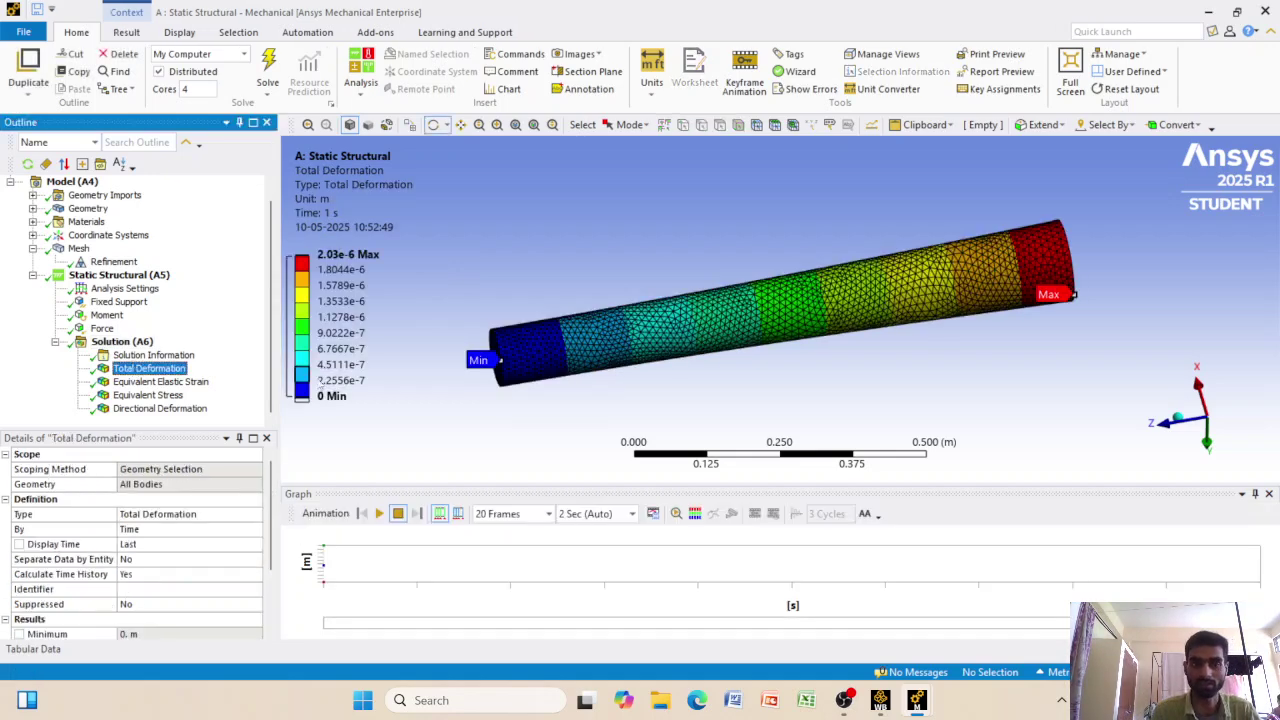
Animate the Total Deformation result and display the Equivalent Elastic Strain contours at the bar's loaded end
click(378, 513)
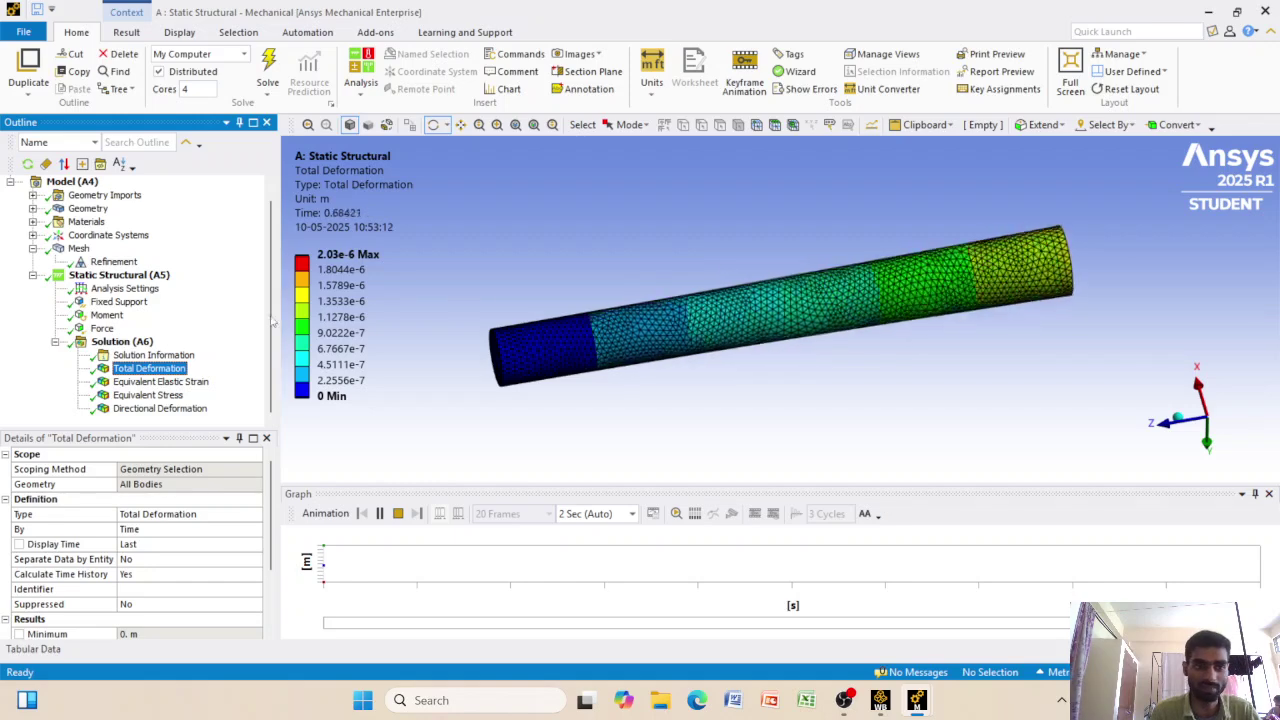
click(147, 383)
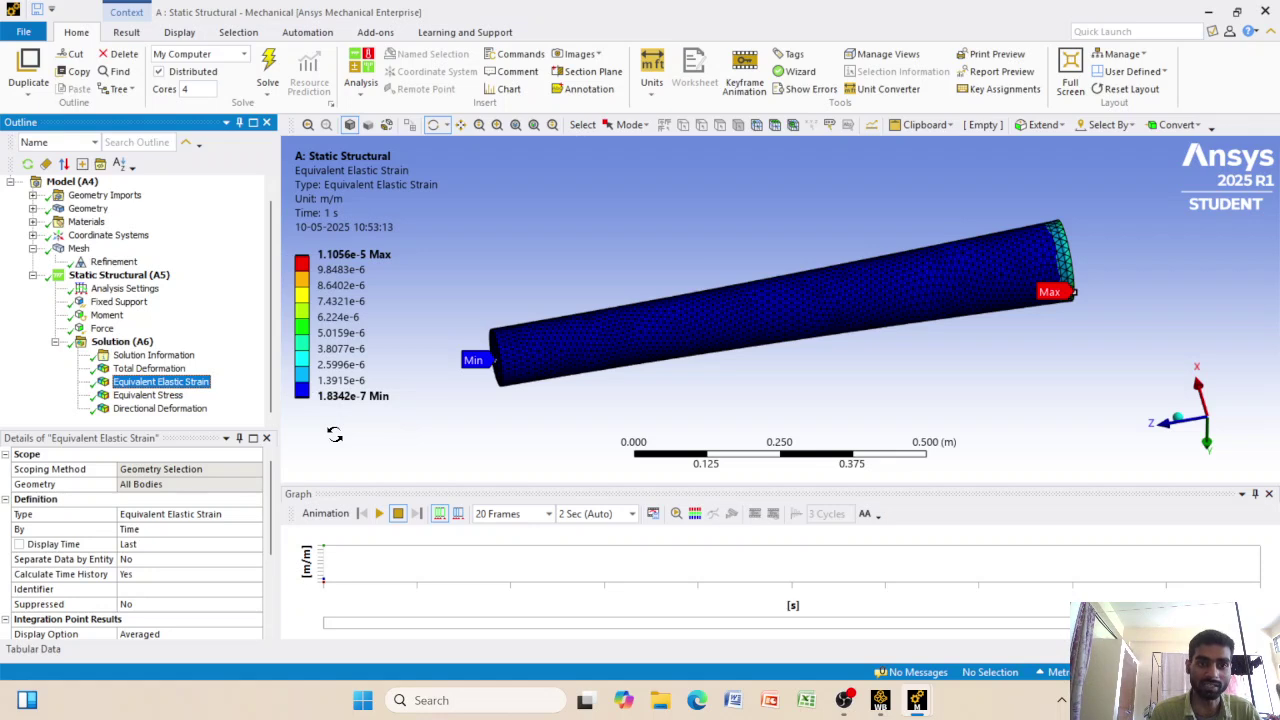
drag(1082, 261, 980, 275)
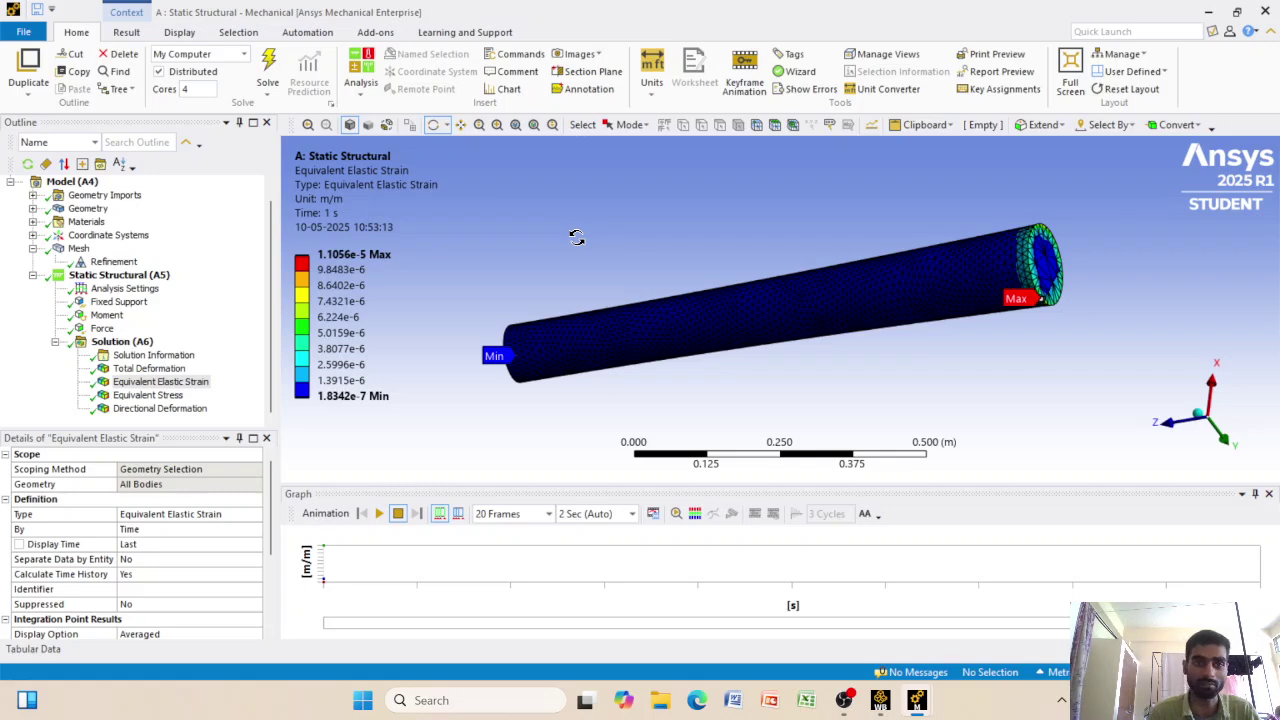
Display the Equivalent Stress result on the bar and play its animation
click(178, 395)
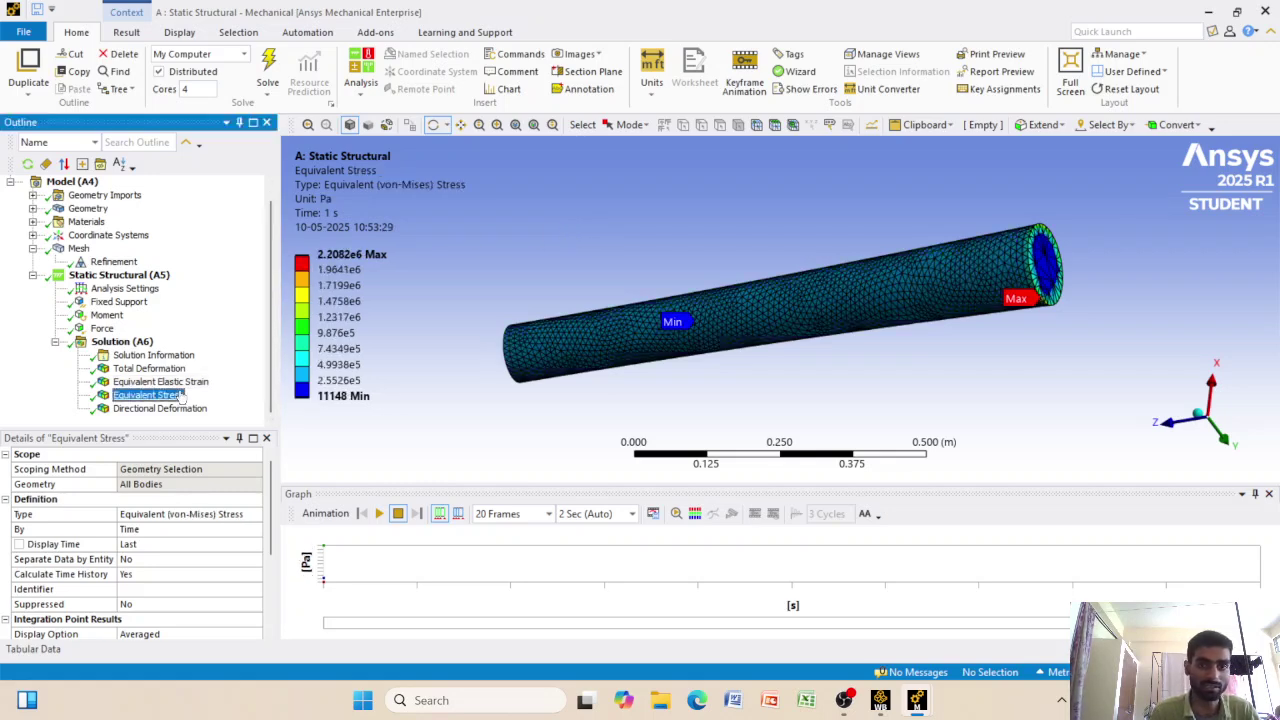
click(379, 513)
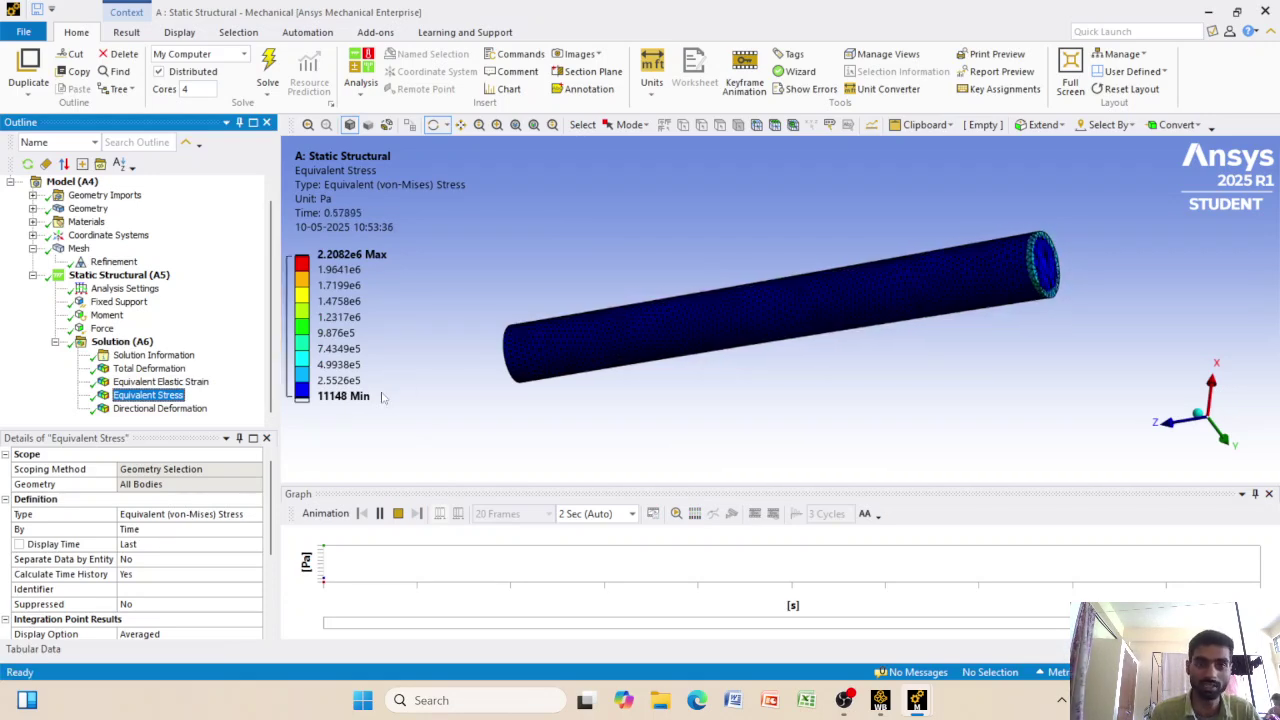
Animate the X-axis Directional Deformation result and view the bar from both ends
click(147, 412)
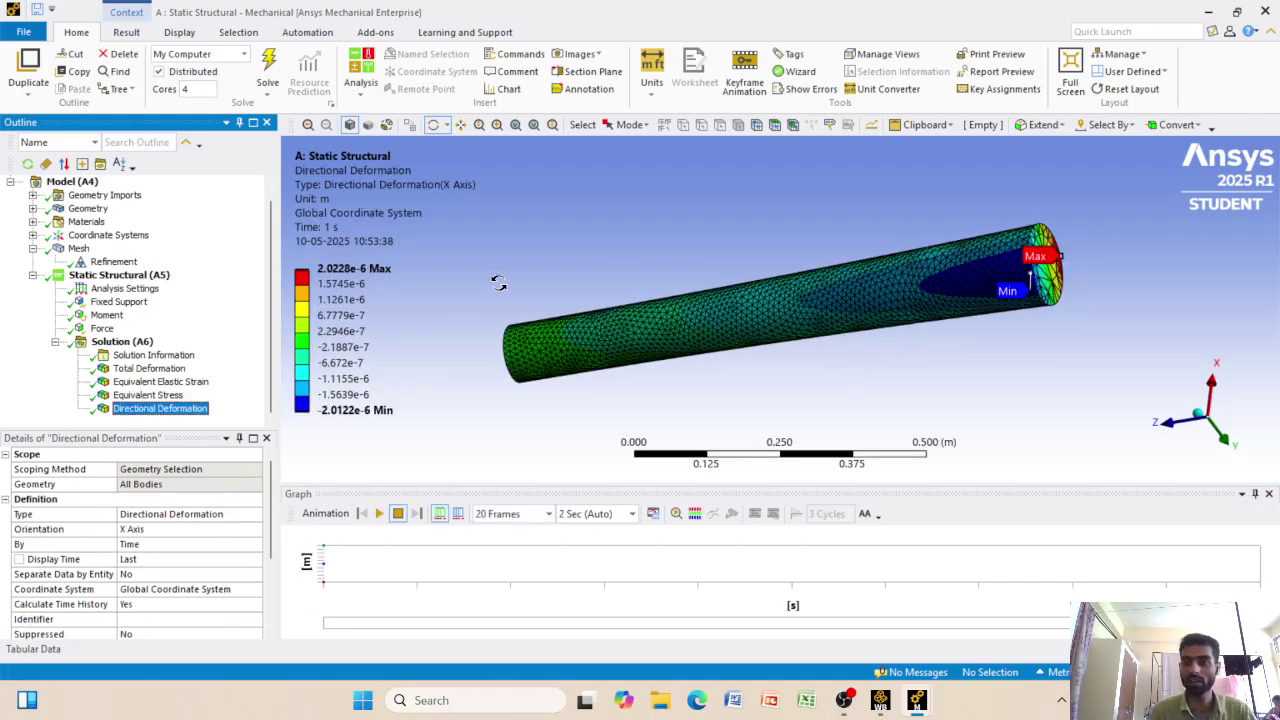
click(379, 513)
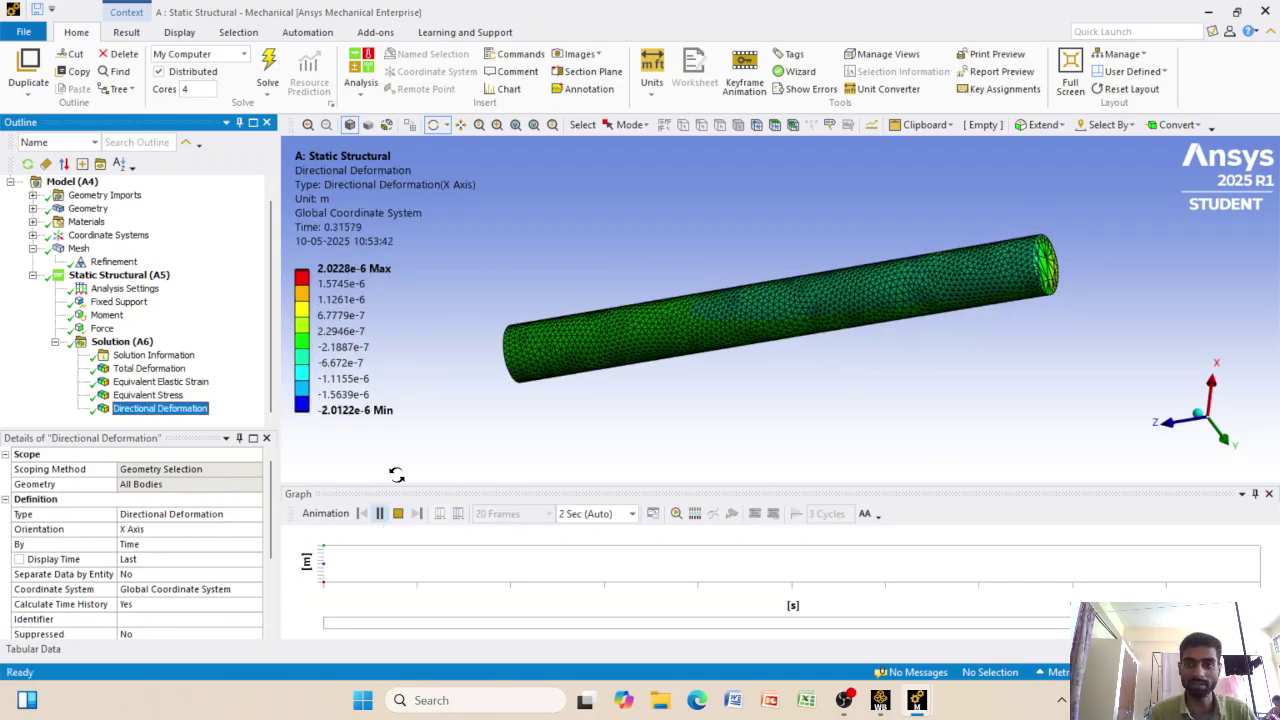
drag(429, 388, 580, 429)
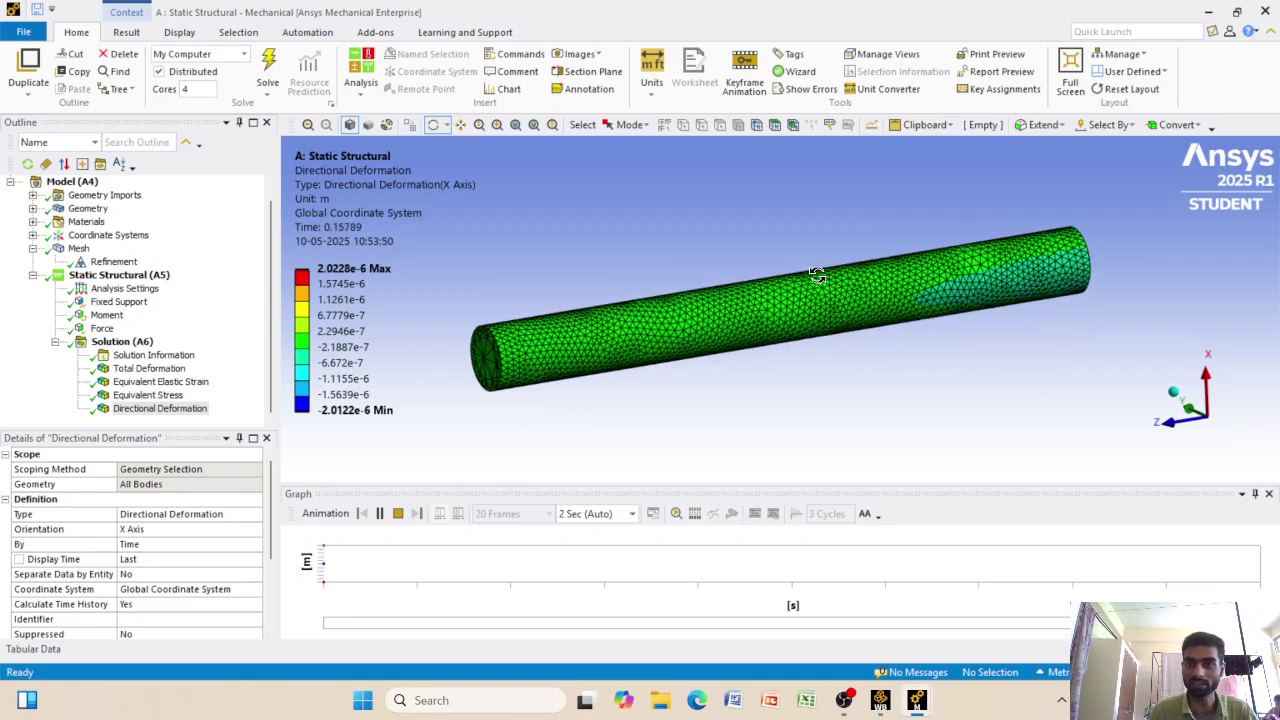
drag(770, 230, 663, 237)
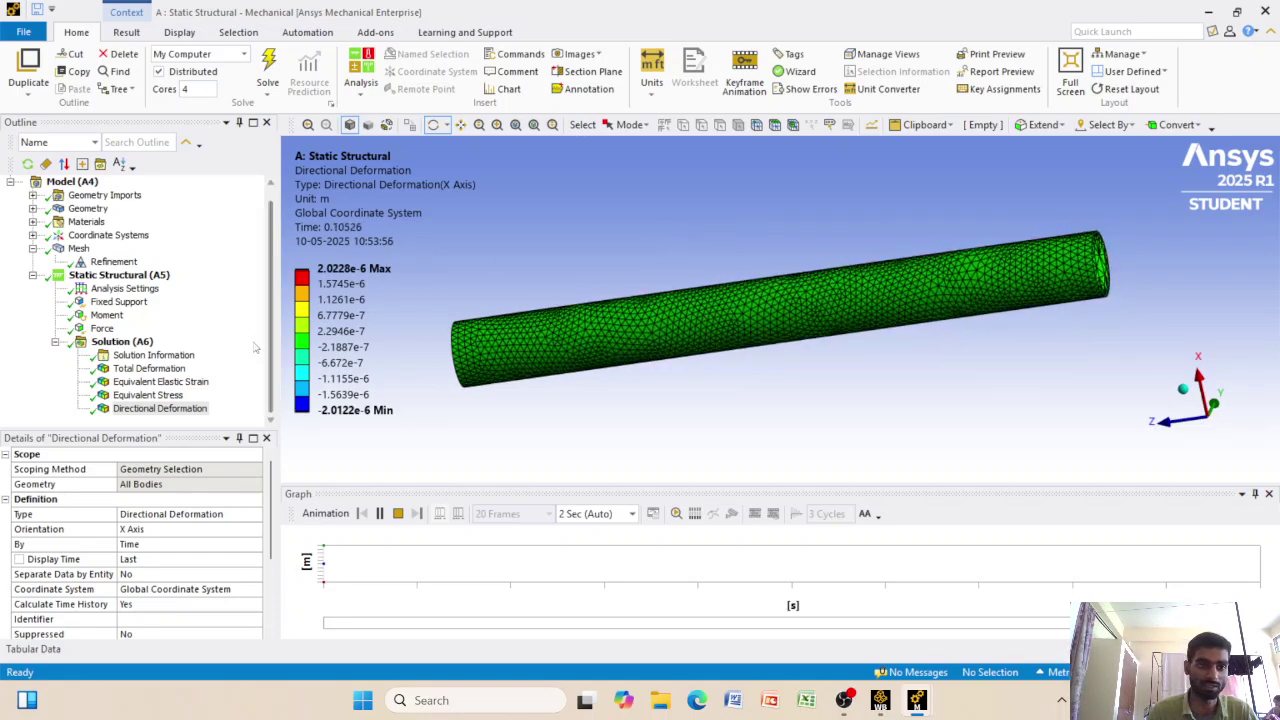
Replay the Equivalent Stress animation and check the result's minimum, maximum and average values
click(148, 395)
drag(395, 293, 505, 350)
click(379, 513)
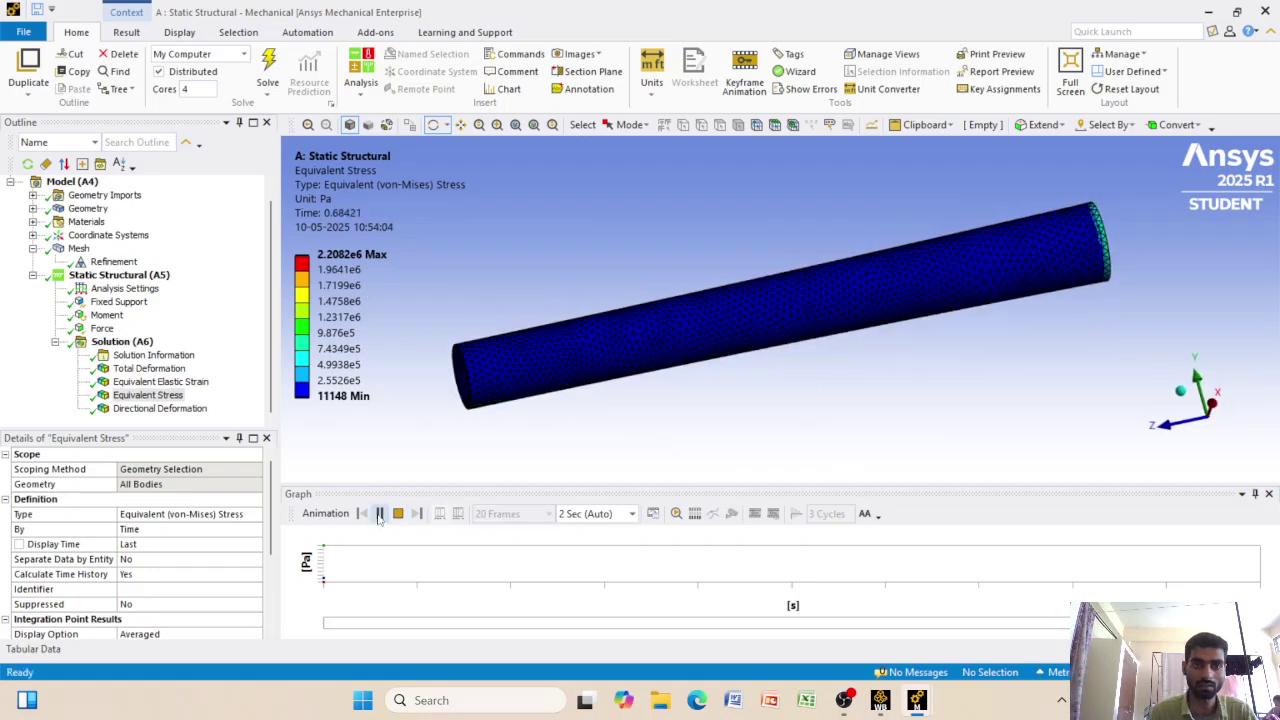
drag(455, 380, 337, 366)
scroll(112, 522, down, 3)
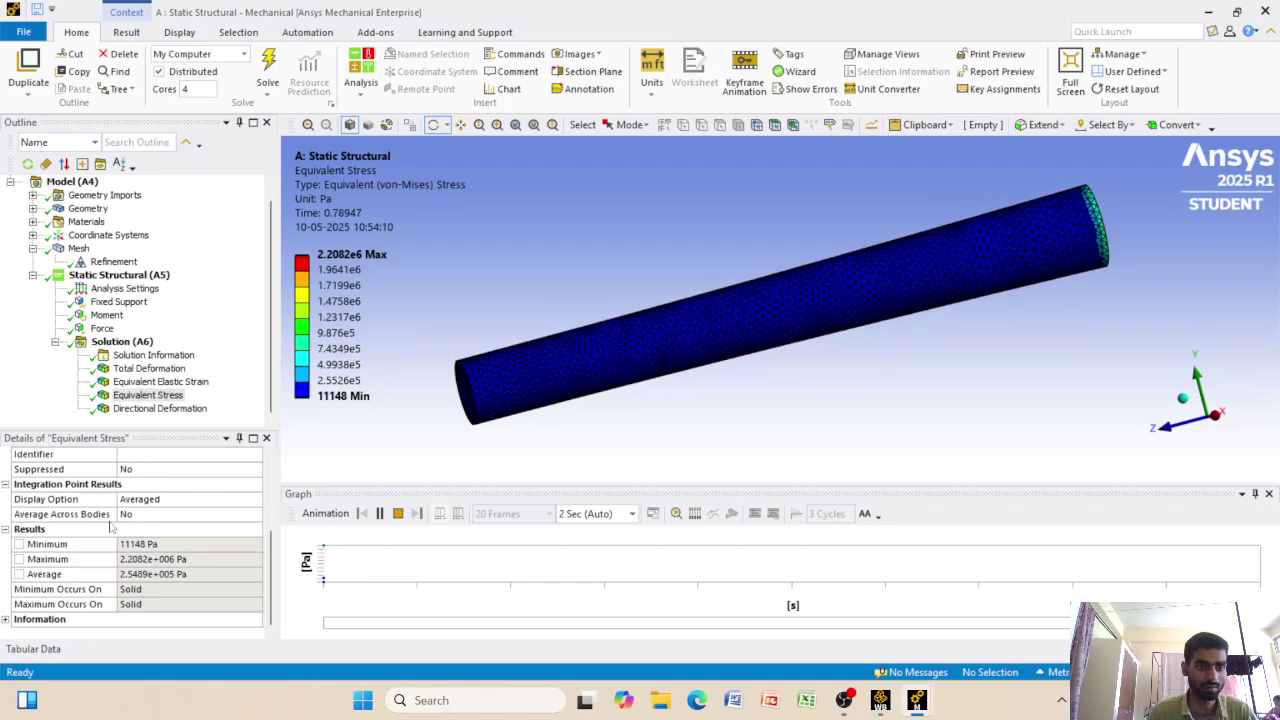
Review the minimum, maximum and average values of the Total Deformation and Equivalent Elastic Strain results
click(152, 368)
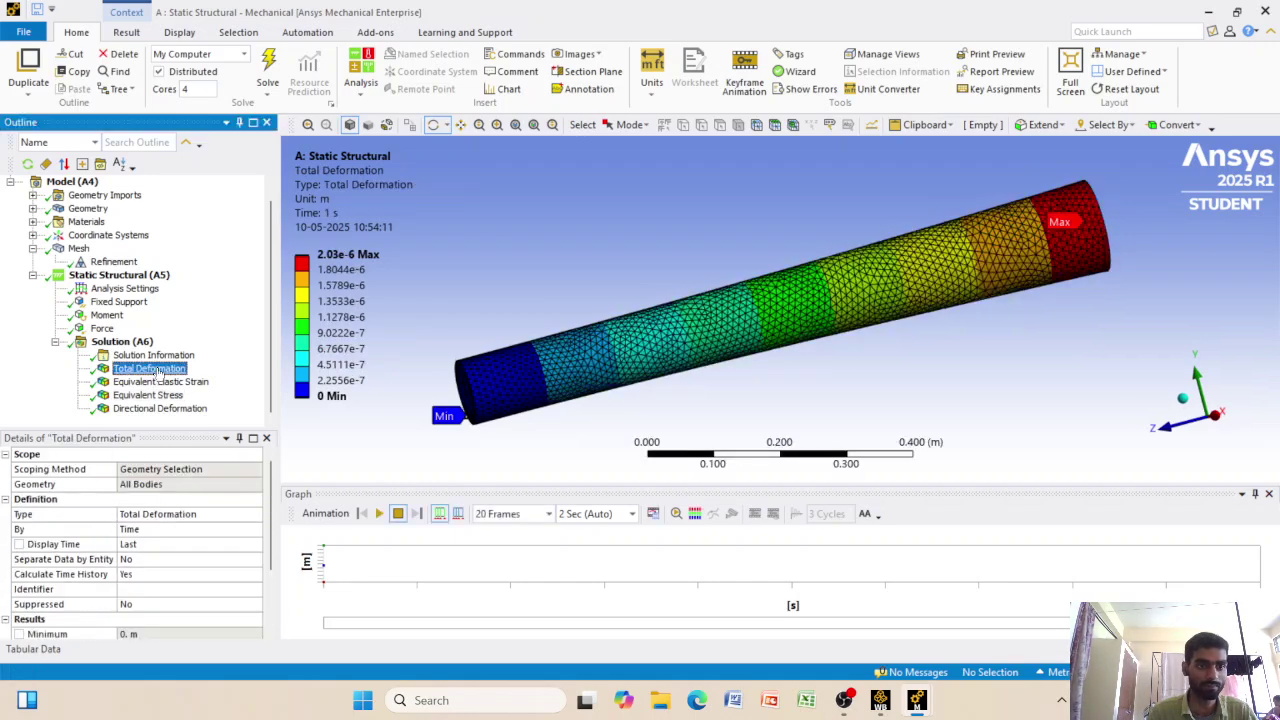
scroll(158, 548, down, 3)
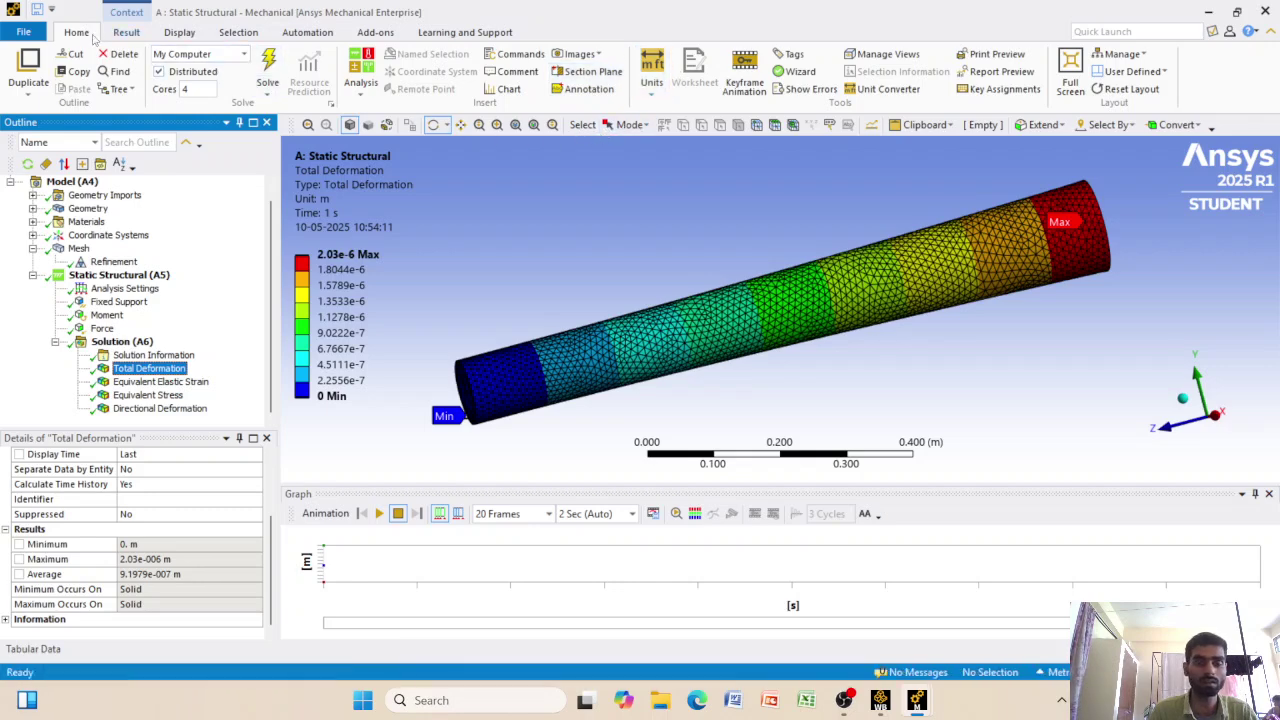
scroll(343, 324, down, 2)
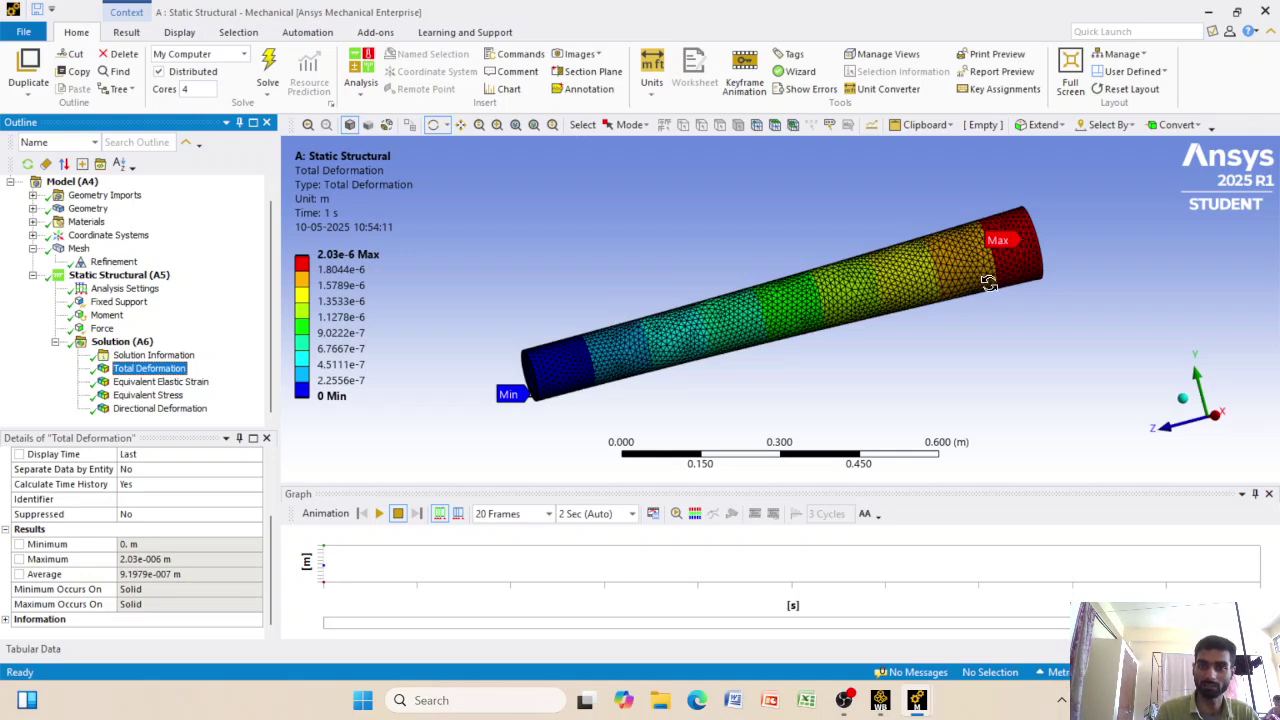
click(158, 383)
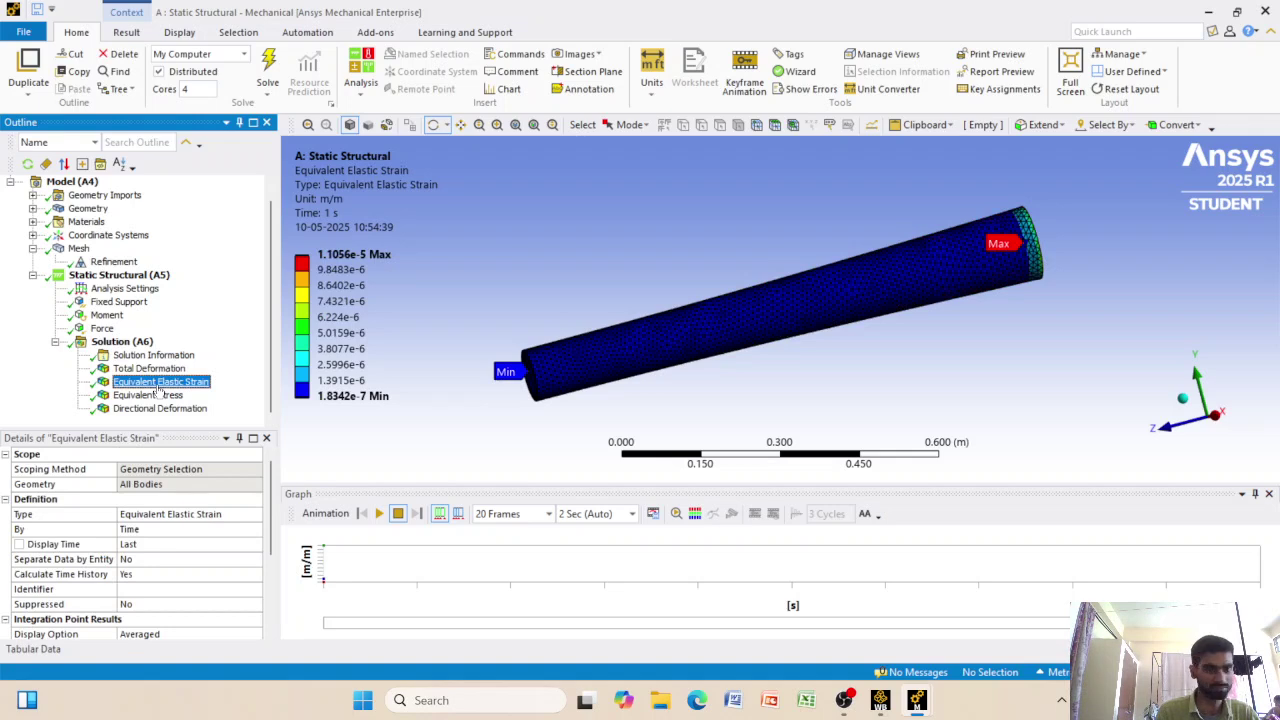
scroll(106, 518, down, 3)
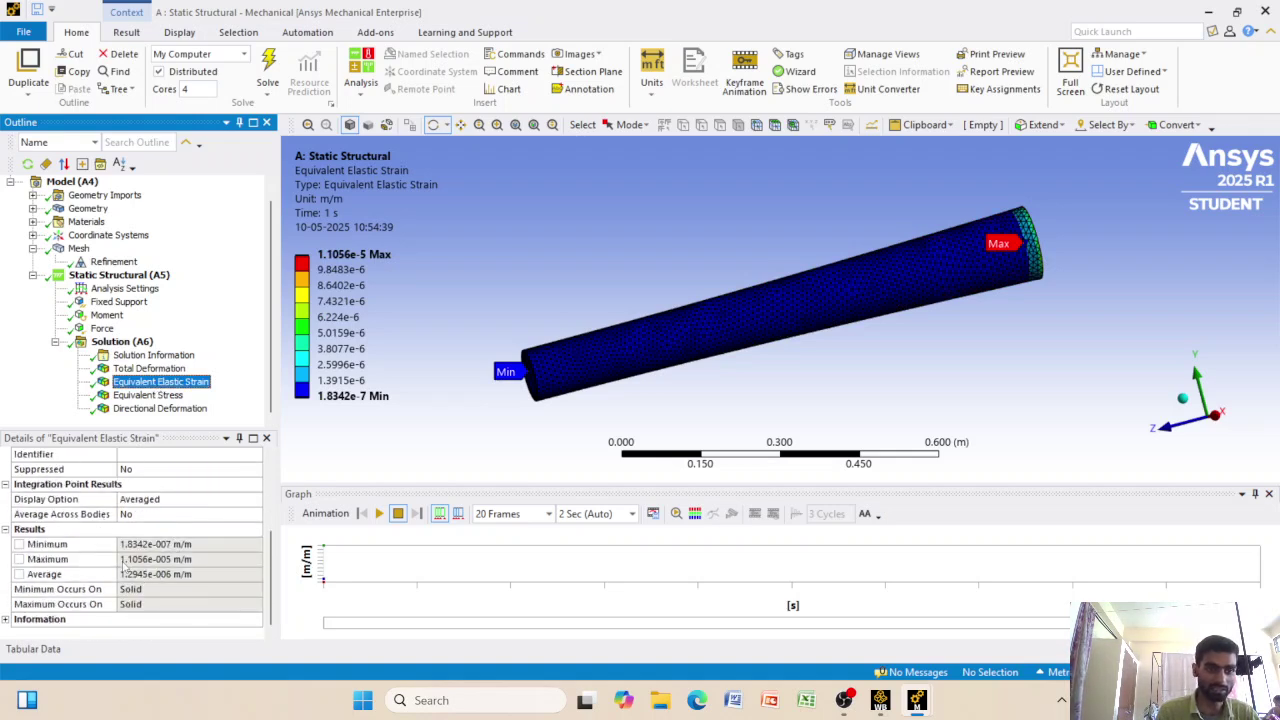
Review the Equivalent Stress result's minimum, maximum and average values and their marked locations on the bar
click(148, 395)
scroll(168, 540, down, 1)
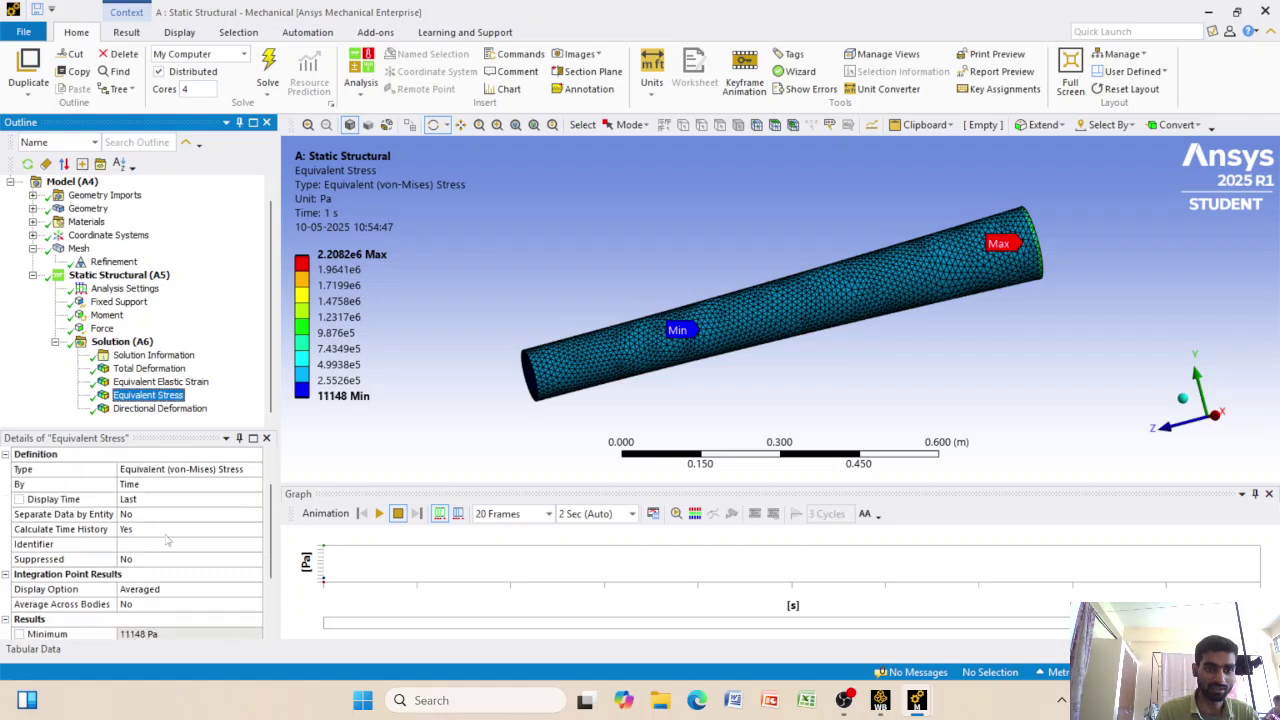
scroll(168, 540, down, 2)
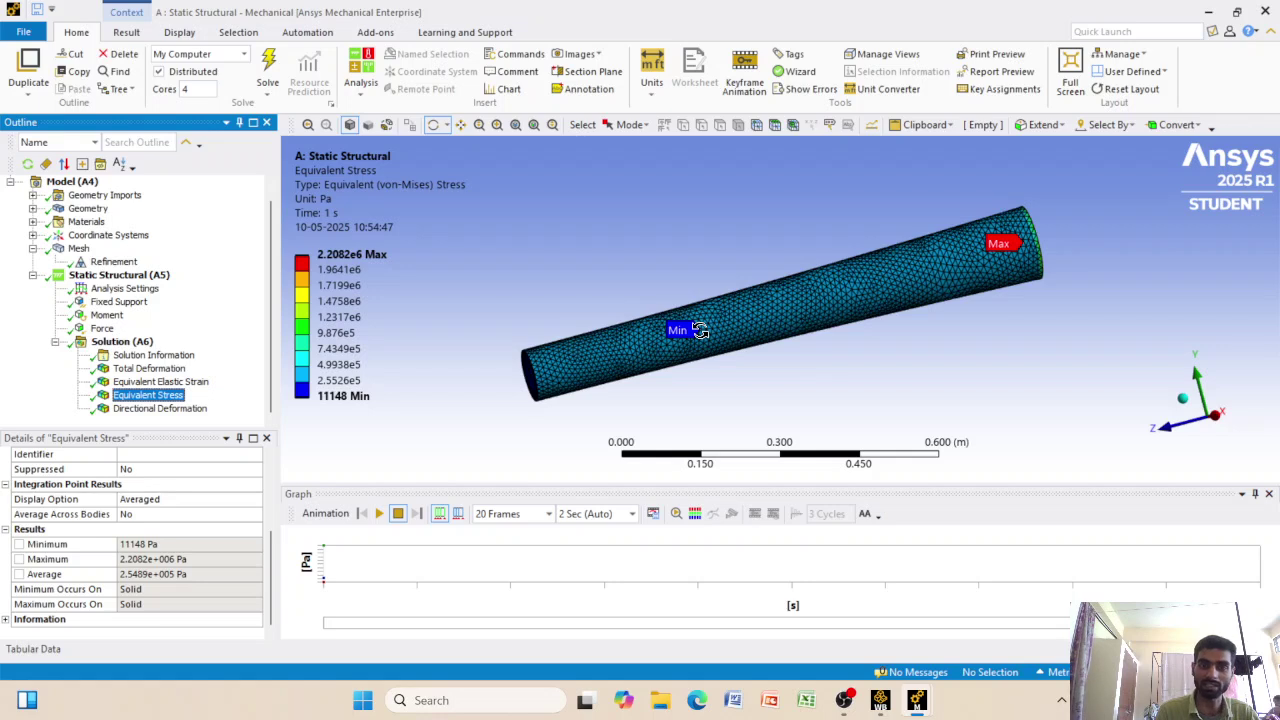
click(449, 377)
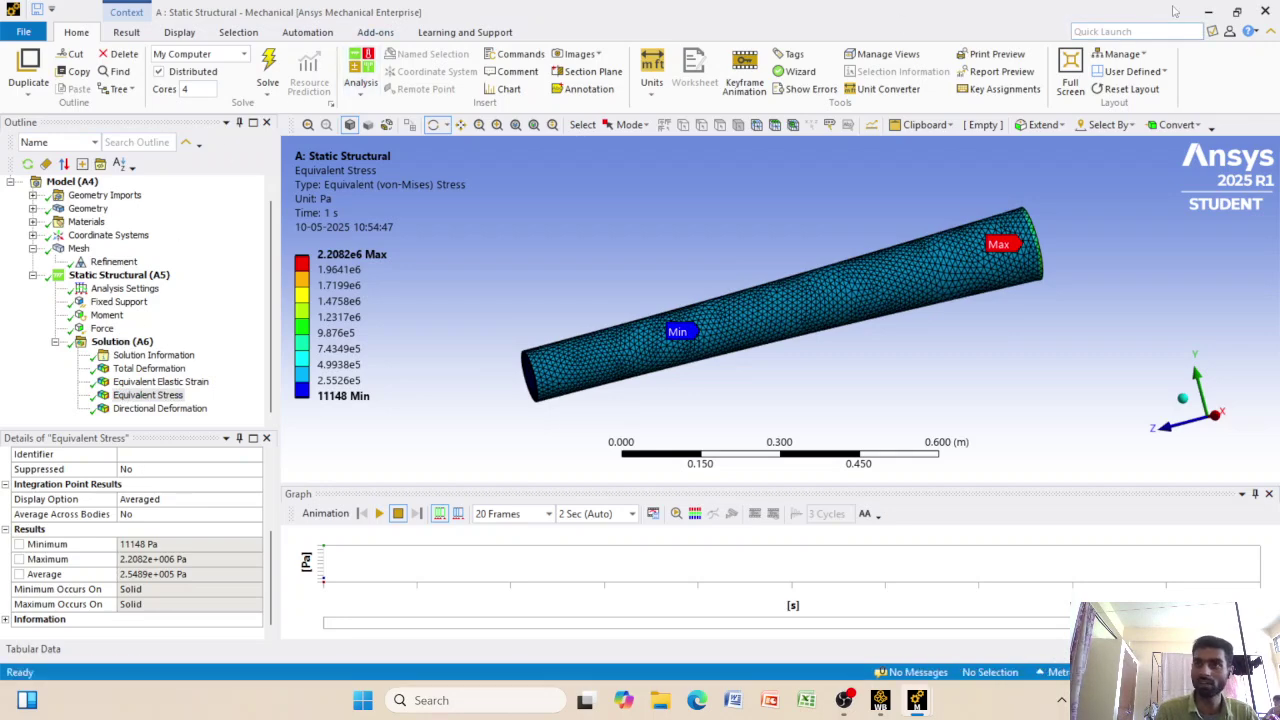
click(1200, 8)
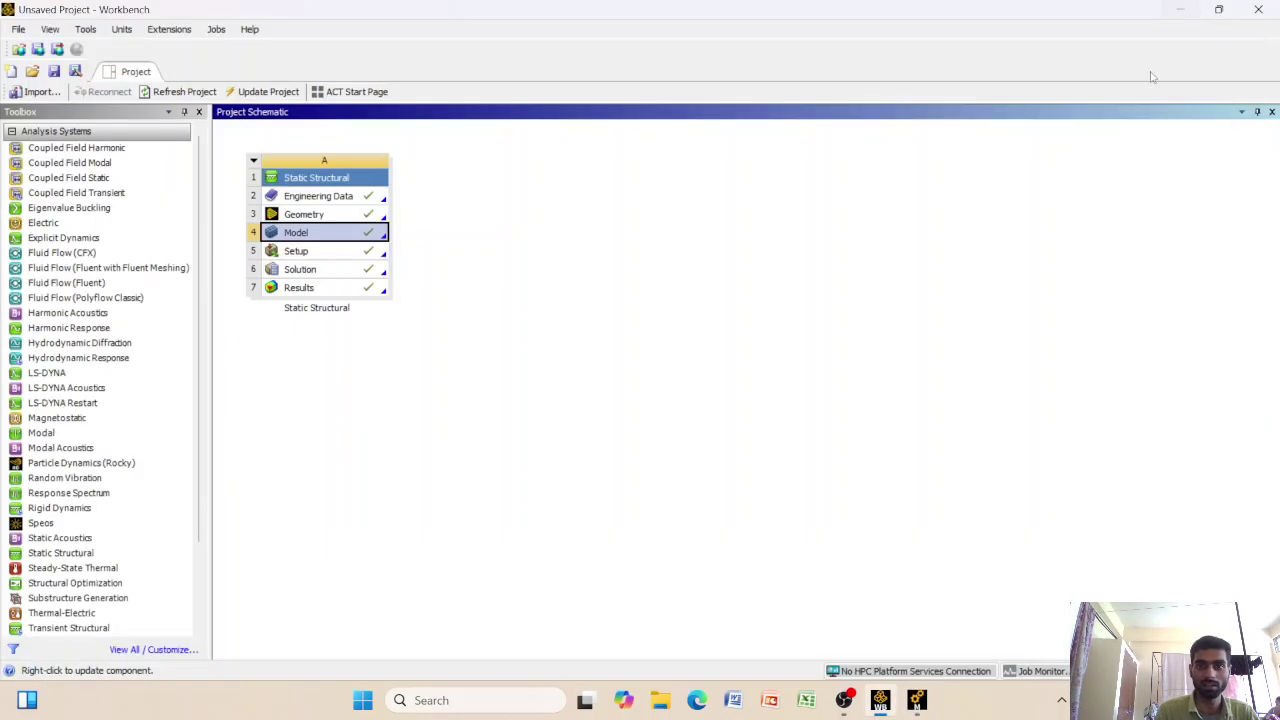
click(1182, 10)
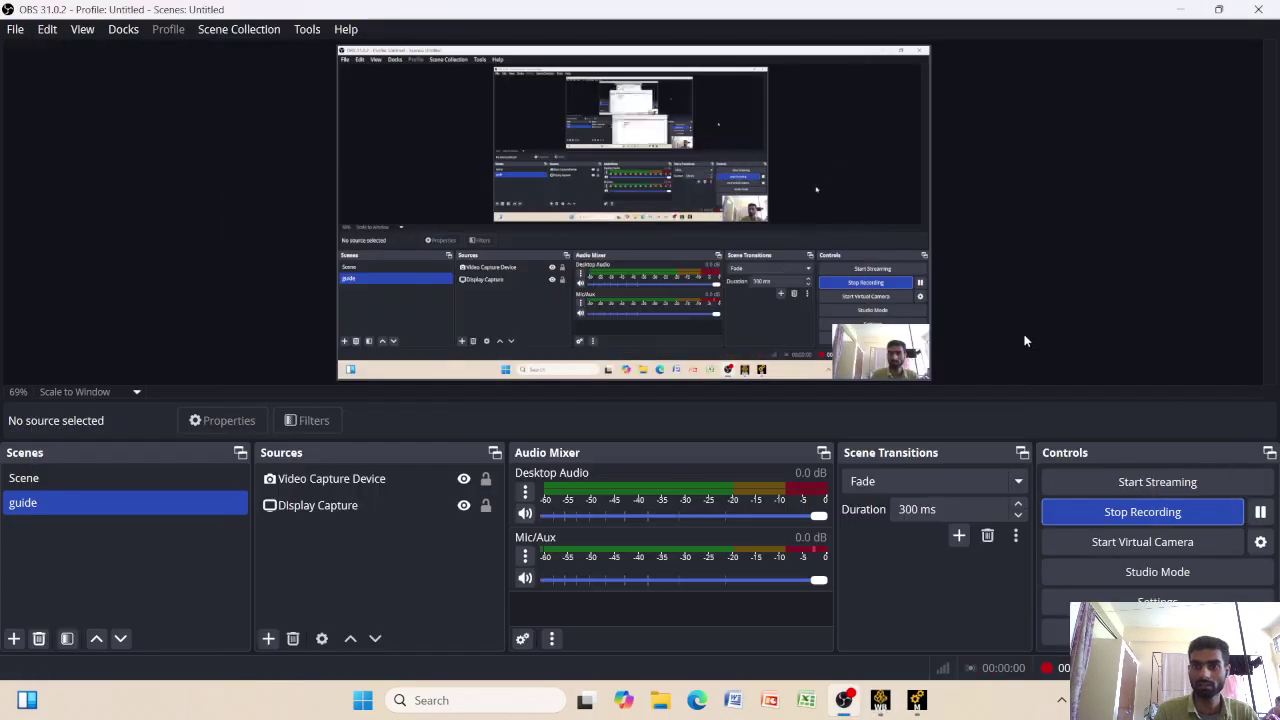